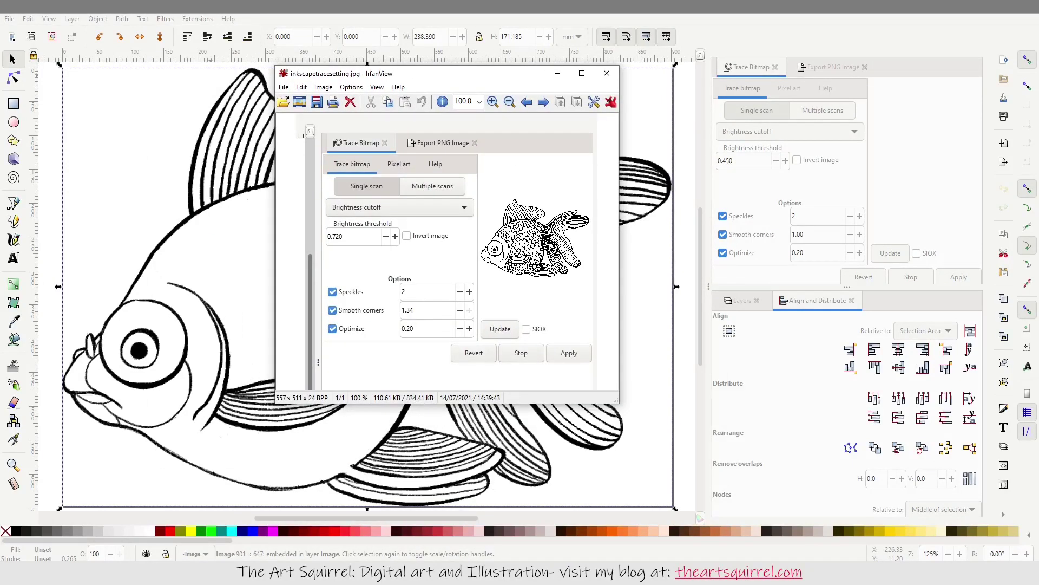
Trace the goldfish bitmap as a single brightness-cutoff scan with threshold 0.720 and smooth corners 1.34
left_click(724, 160)
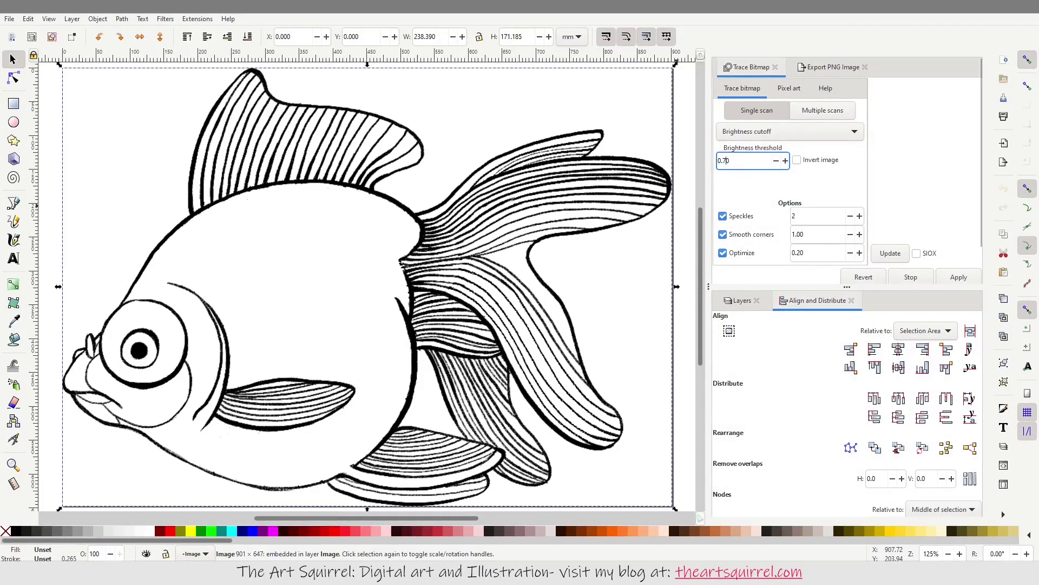
left_click(859, 234)
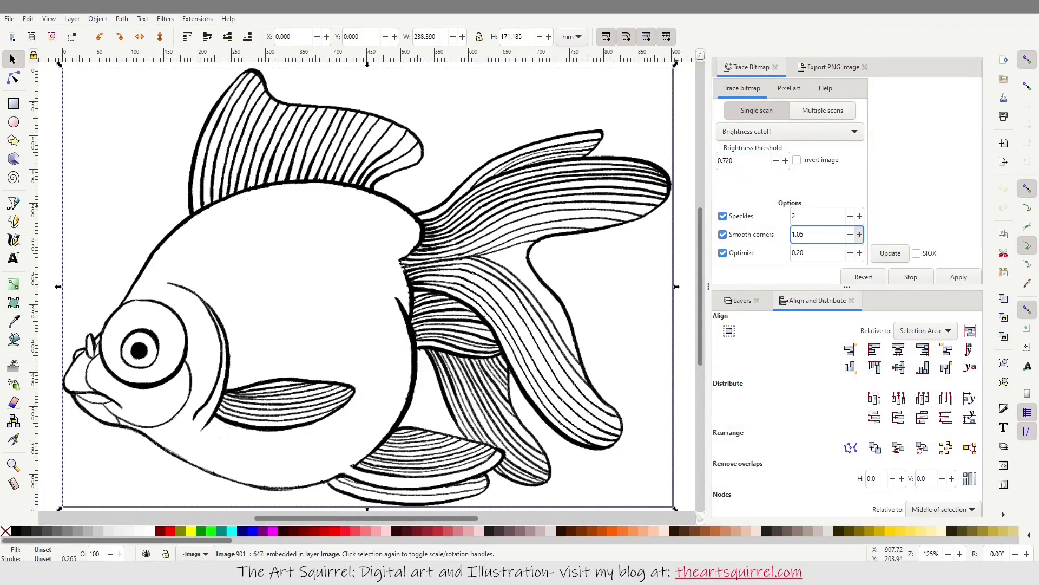
left_click(891, 253)
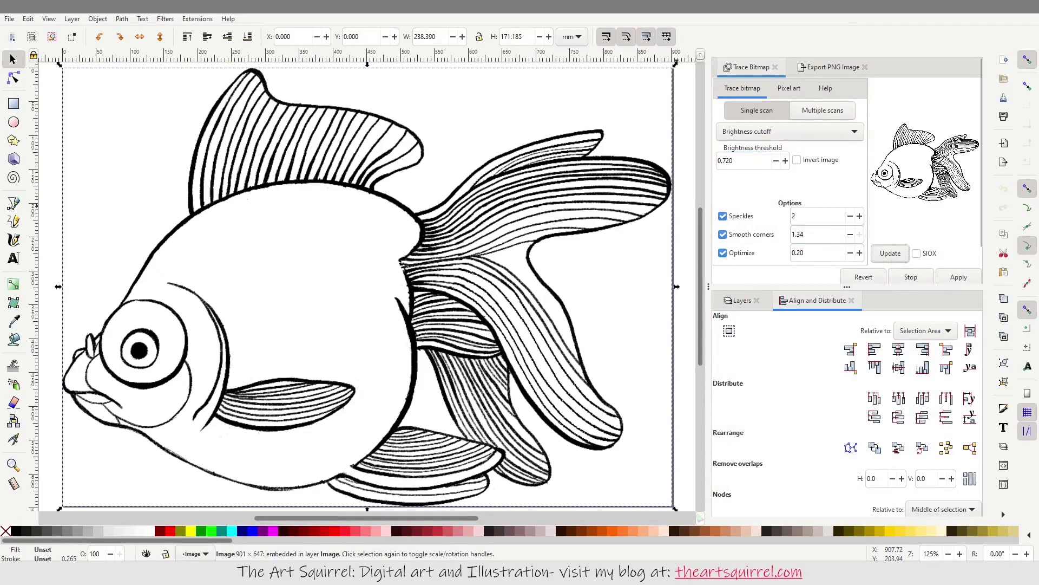
left_click(958, 276)
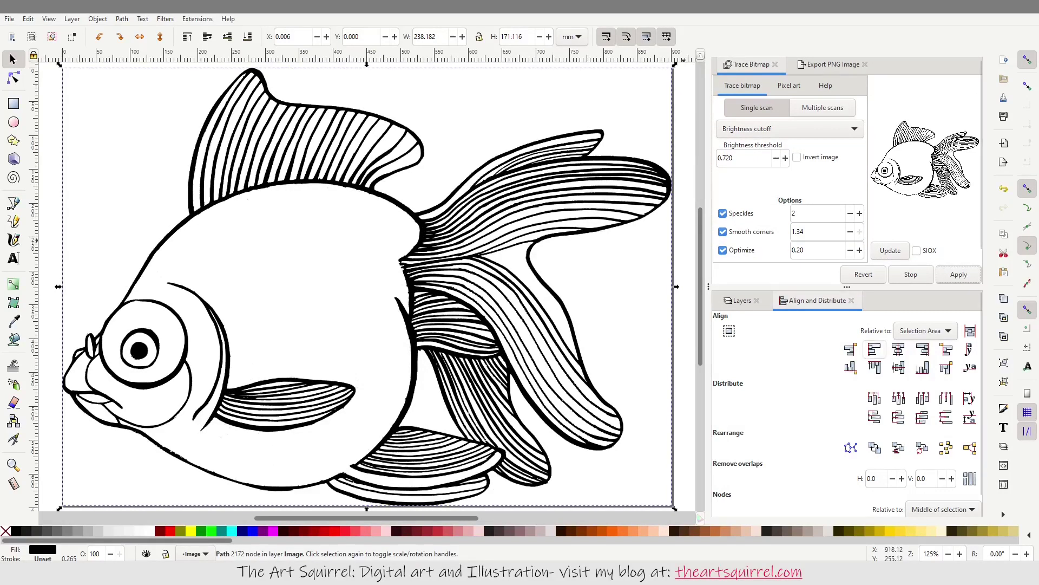
left_click(741, 300)
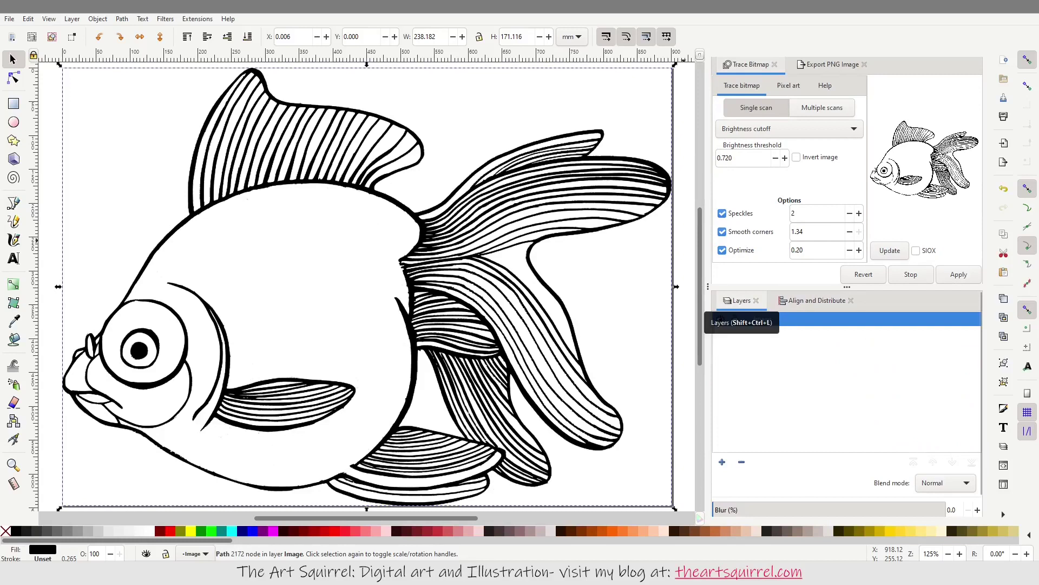
left_click(788, 86)
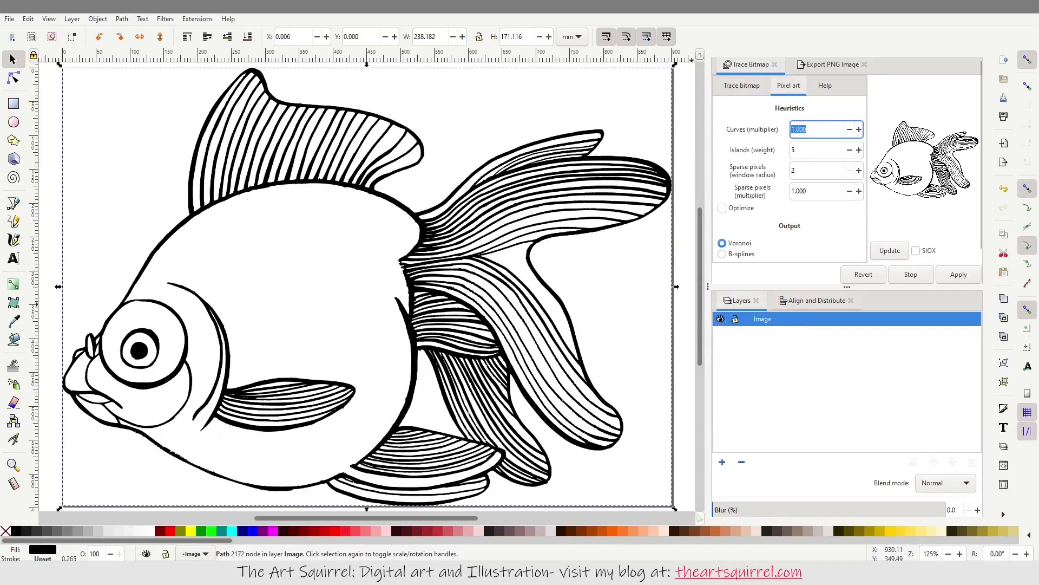
left_click(741, 86)
left_click(348, 140)
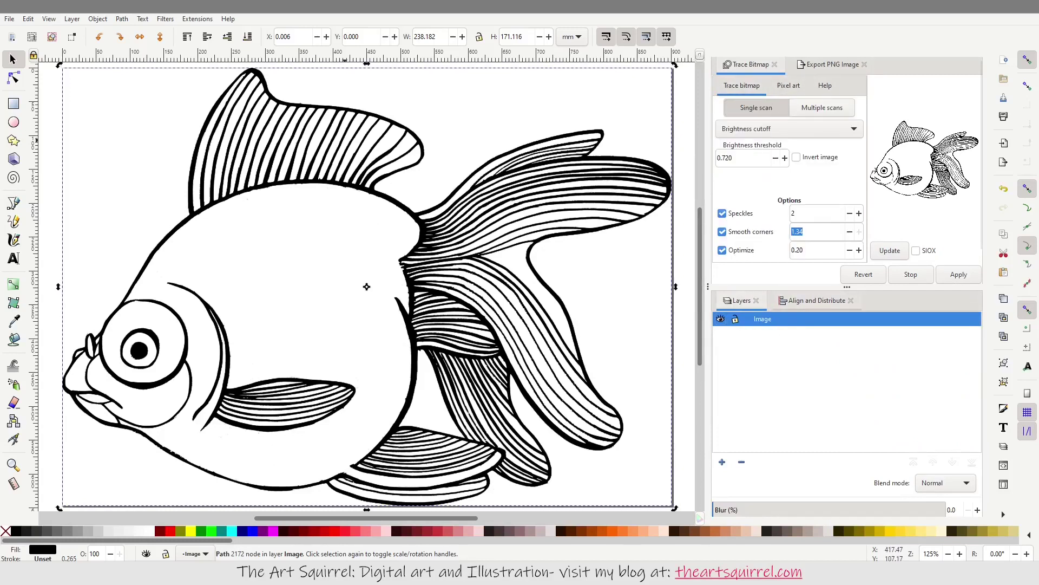
Save the traced document under the new name goldfishcroppedc
key("alt+f")
key("Down")
key("Down")
key("Down")
key("Down")
key("Down")
key("Down")
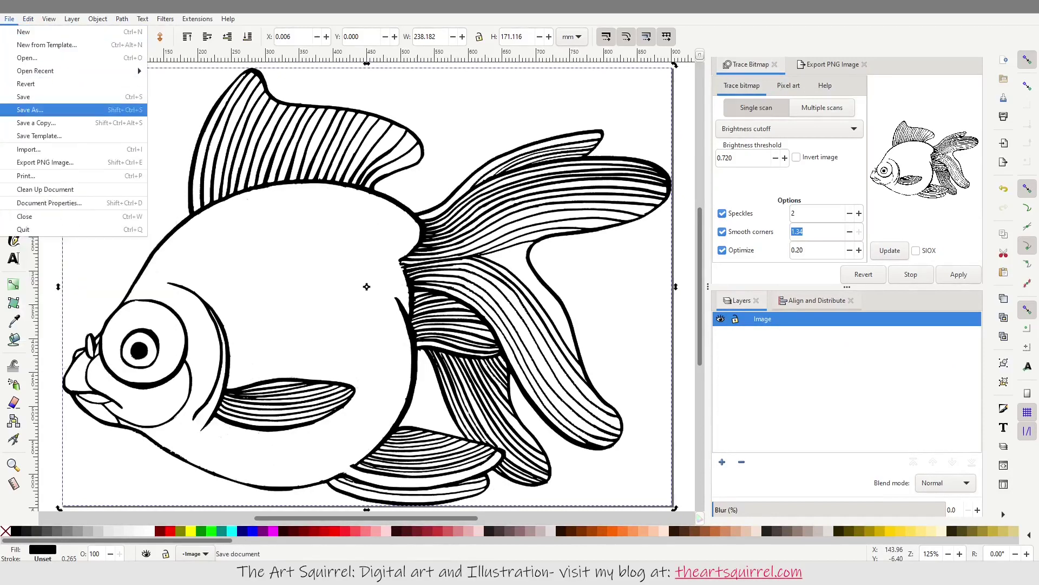
key("Return")
key("End")
key("BackSpace")
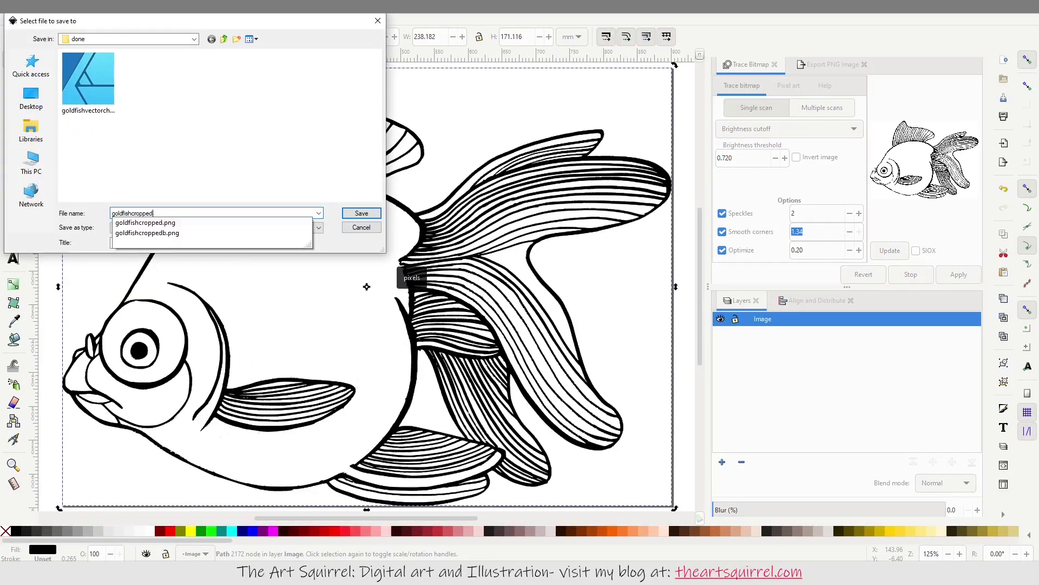
type("c")
key("Return")
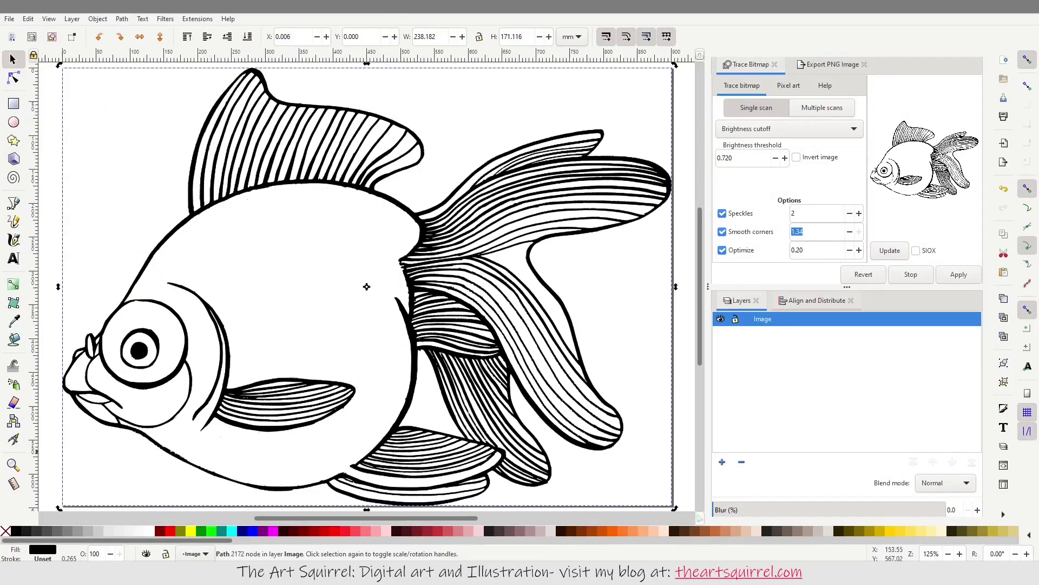
Switch to Affinity Designer with goldfishcroppedc.svg open and delete the original bitmap image17, keeping only the traced curves
key("super")
key("Escape")
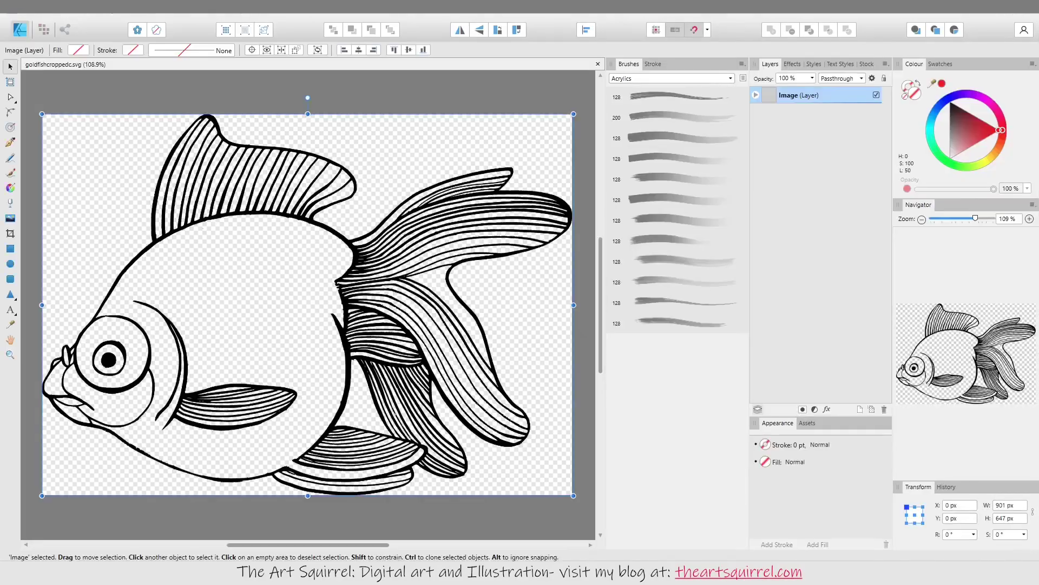
left_click(808, 128)
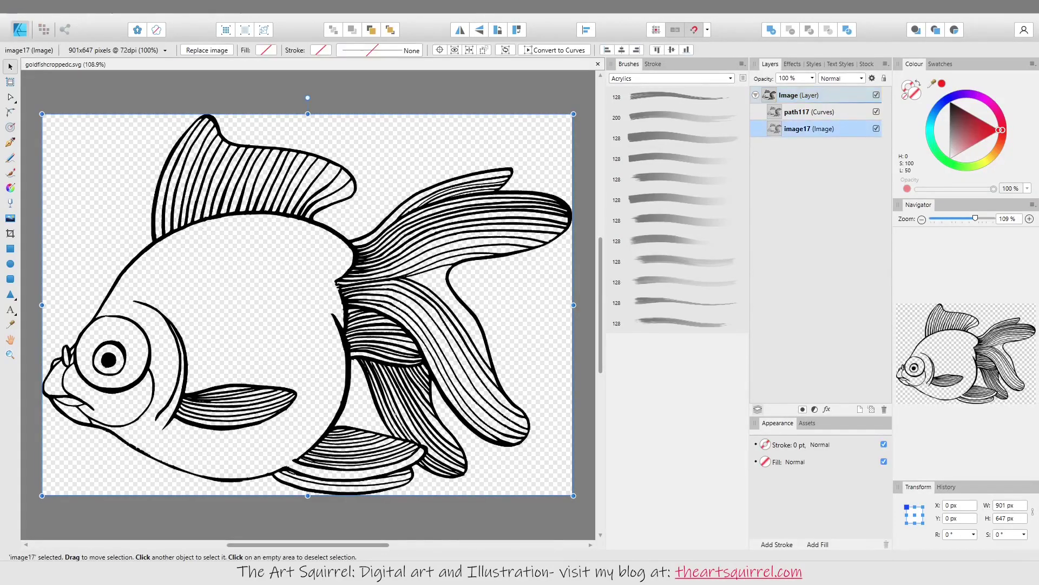
key("Delete")
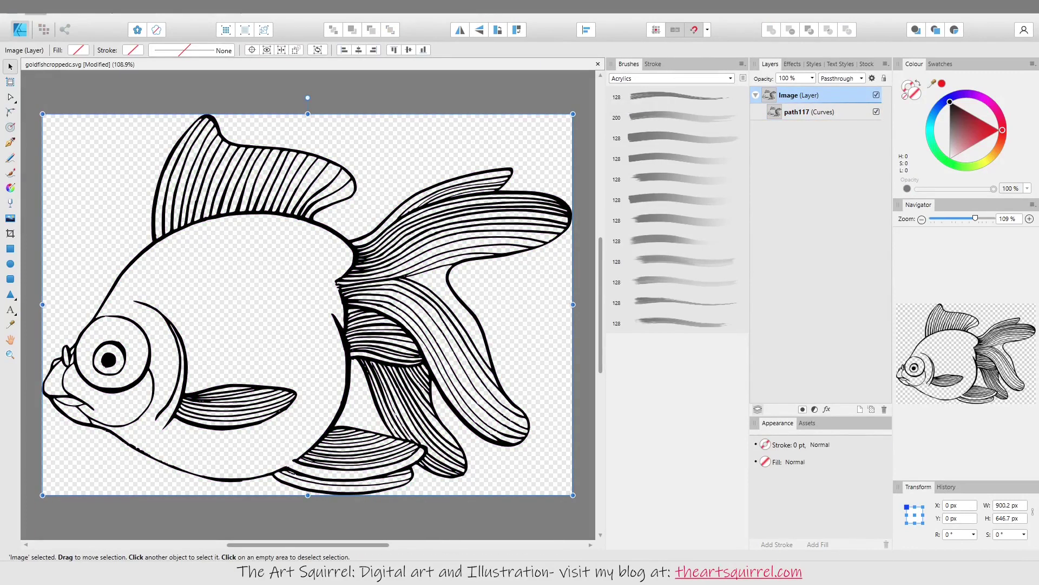
Open the recent file goldfishvectorchecked.svg and show the nodes of its path1577 curves with the Node tool
left_click(11, 7)
mouse_move(54, 59)
left_click(260, 81)
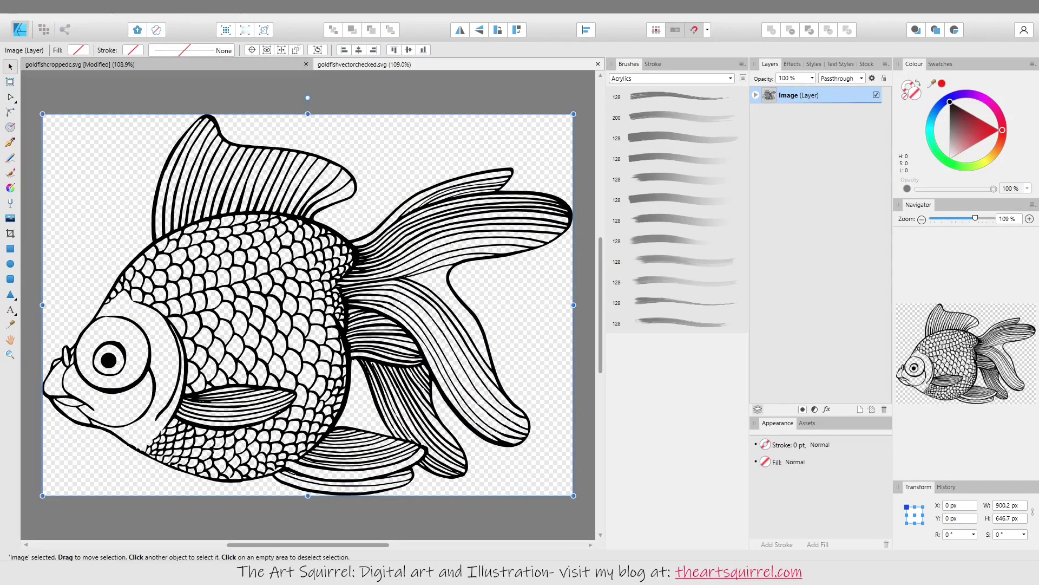
left_click(756, 94)
left_click(811, 112)
left_click(9, 97)
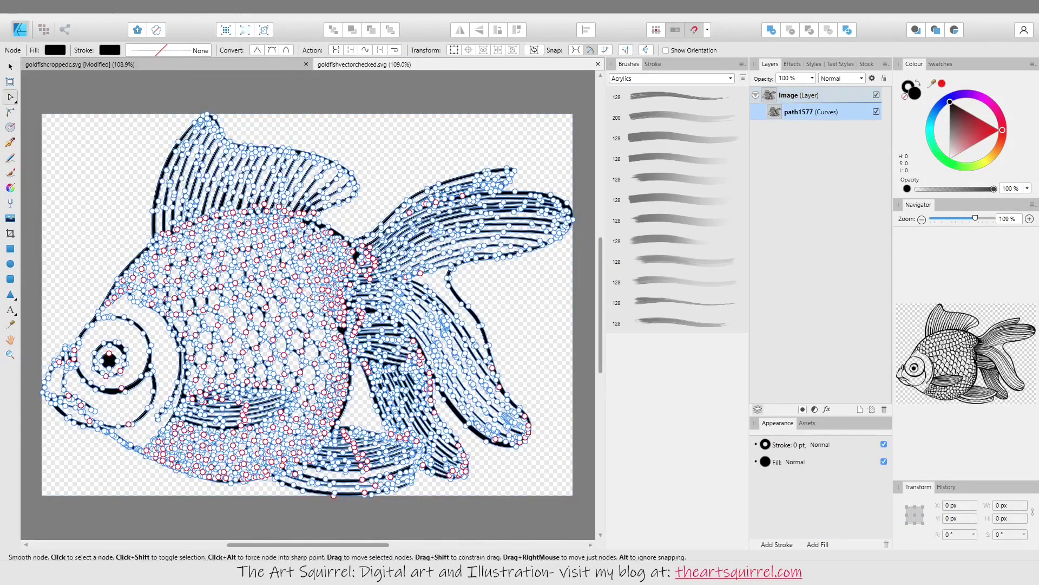
Select and copy the round pupil's nodes in the checked goldfish and paste the copy into goldfishcroppedc.svg
scroll(91, 355, "up", 8)
mouse_move(166, 326)
left_mouse_down()
mouse_move(346, 481)
mouse_move(161, 312)
left_mouse_up()
left_click(10, 6)
left_click(149, 64)
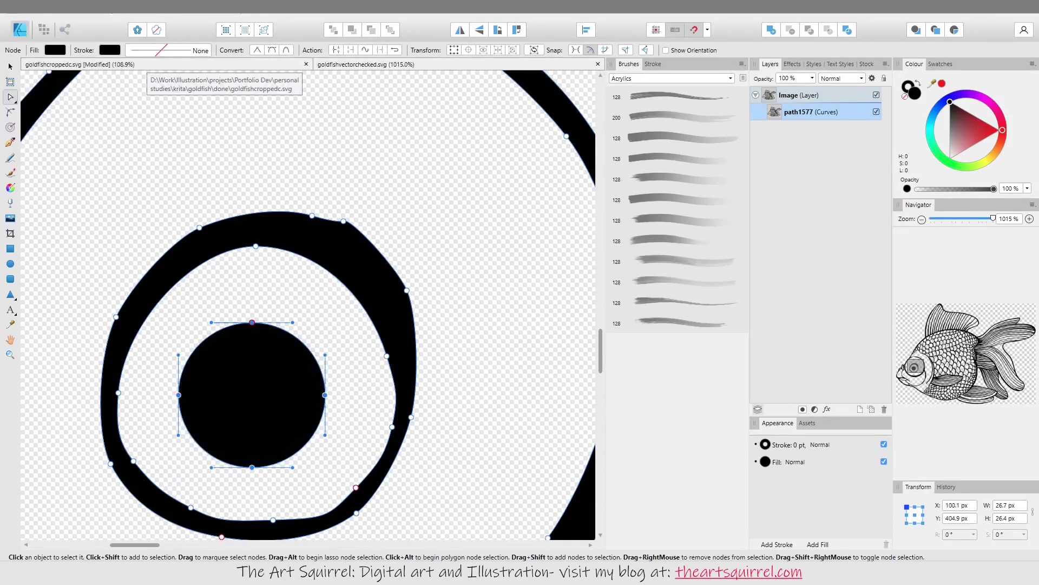
left_click(149, 64)
scroll(260, 336, "up", 5)
key("ctrl+v")
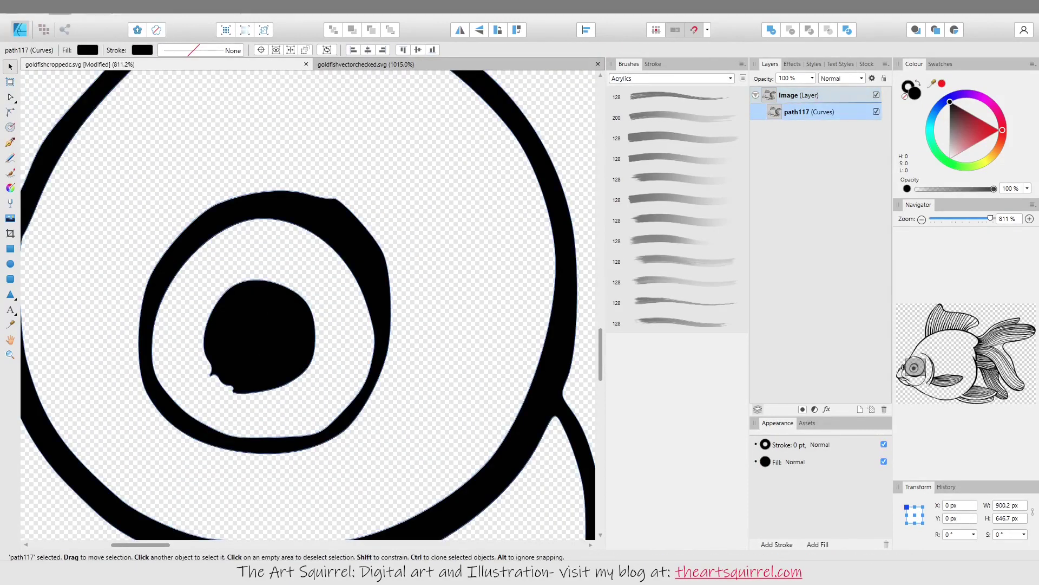
Hide and show the pasted path1577 curves to compare its pupil with the traced one underneath
left_click(876, 112)
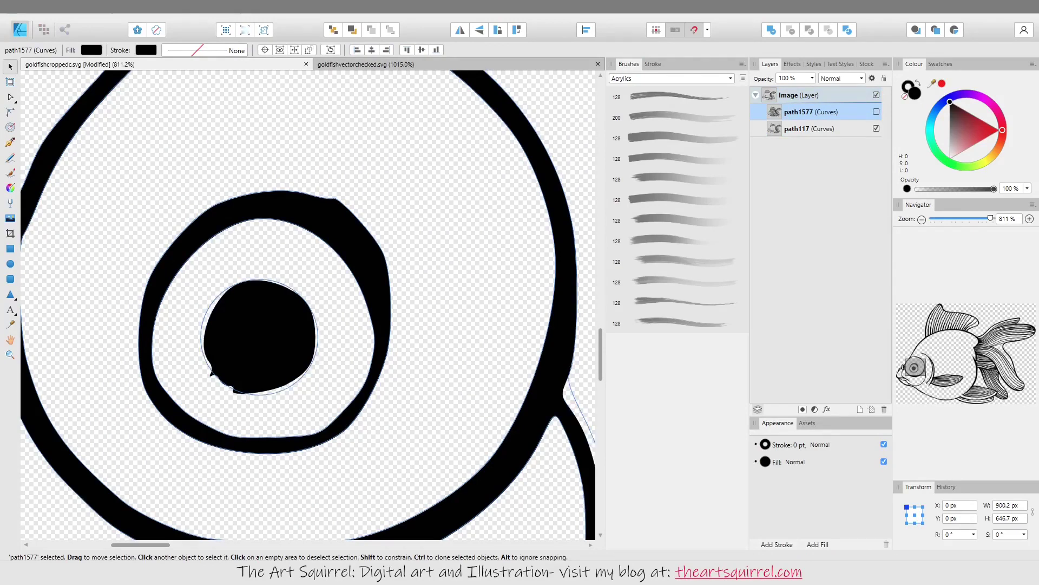
key("a")
key("ctrl+d")
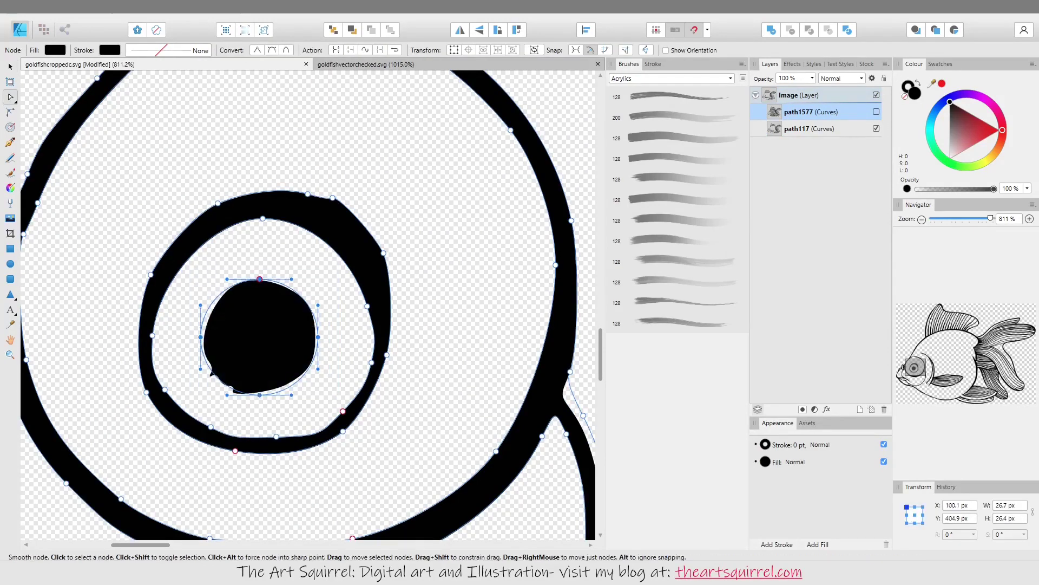
left_click(260, 335)
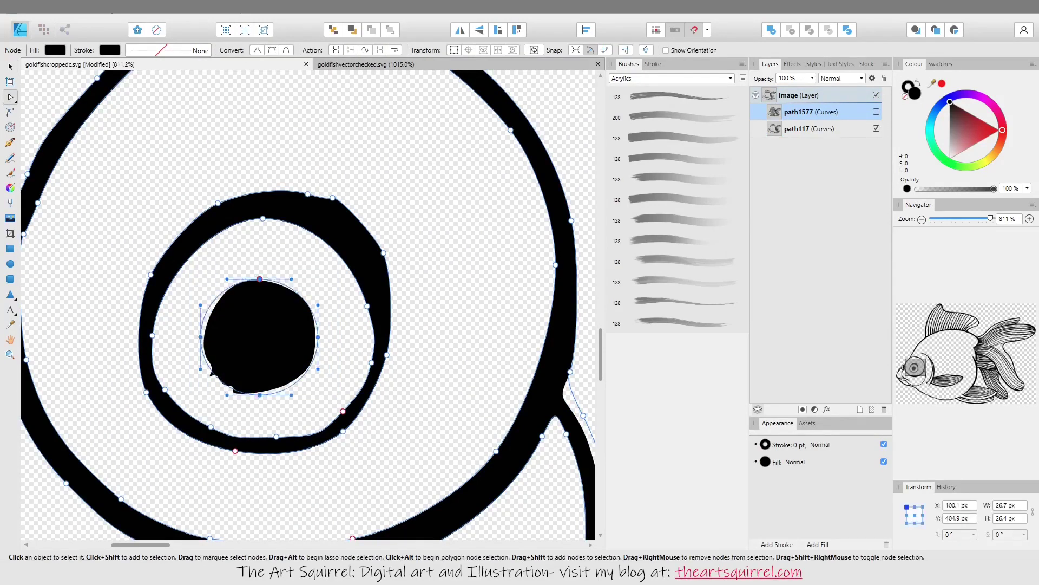
left_click(259, 336)
left_click(812, 111)
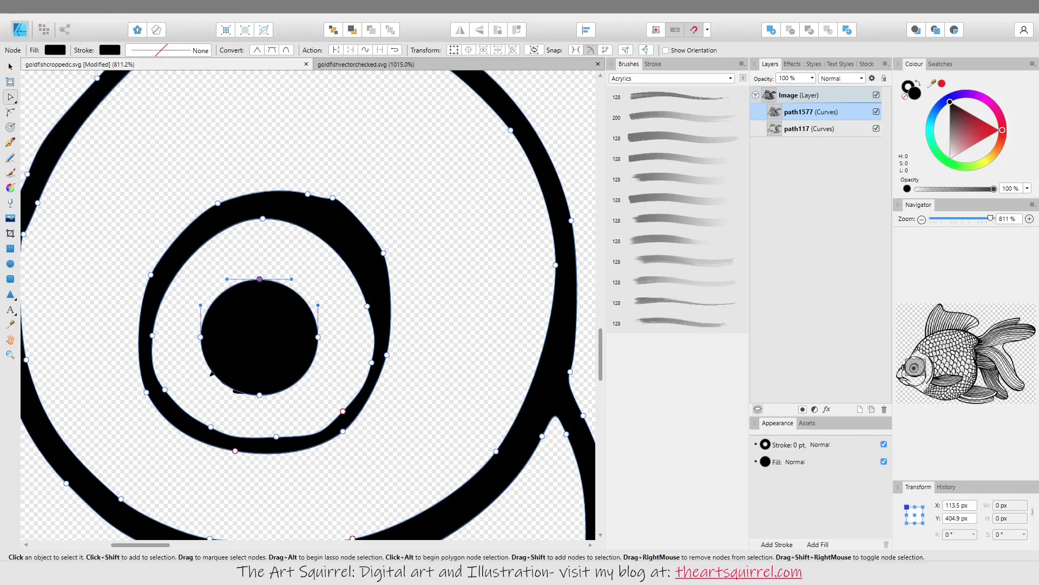
Cut the pasted path1577 curves out of goldfishcroppedc.svg
key("ctrl+a")
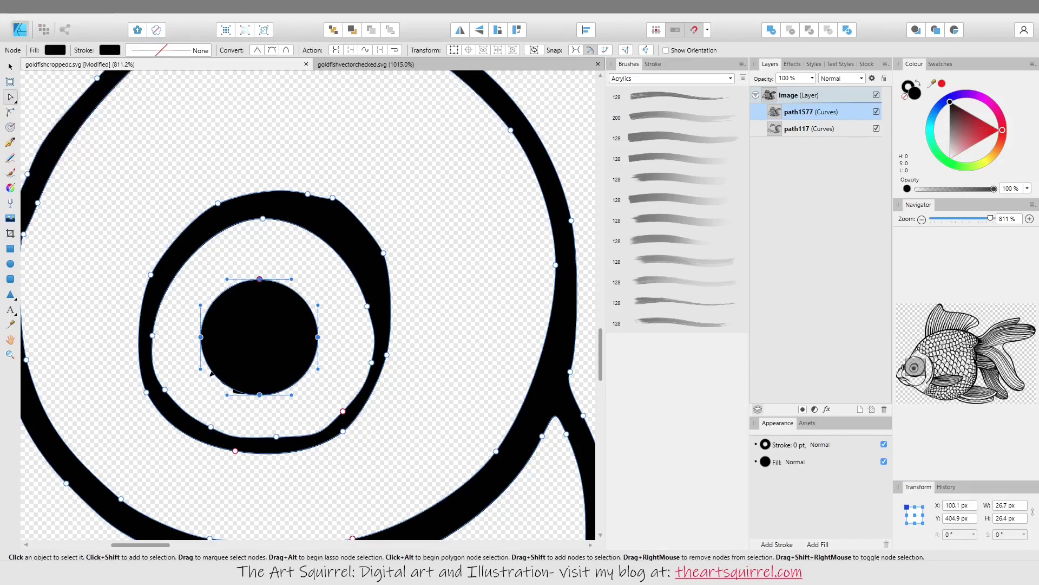
key("alt+e")
key("Up")
key("Up")
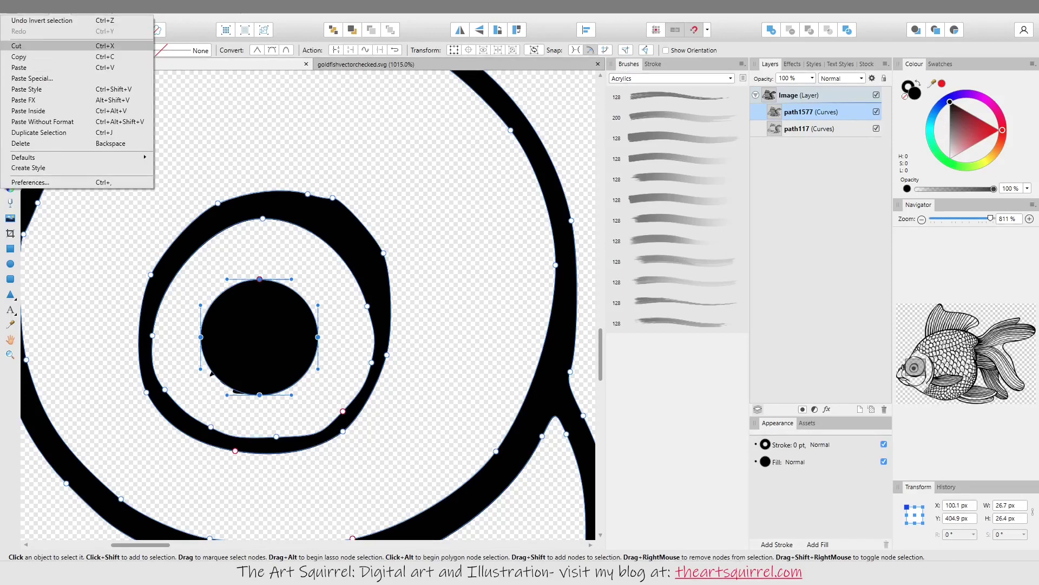
key("Return")
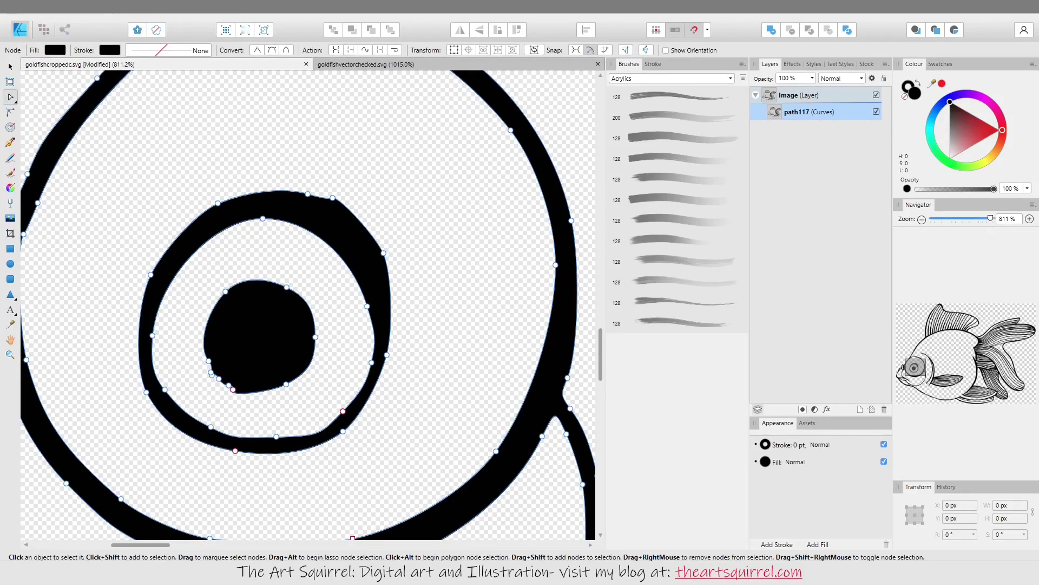
Return to goldfishvectorchecked.svg and copy its selected pupil circle
key("ctrl+Tab")
key("alt+e")
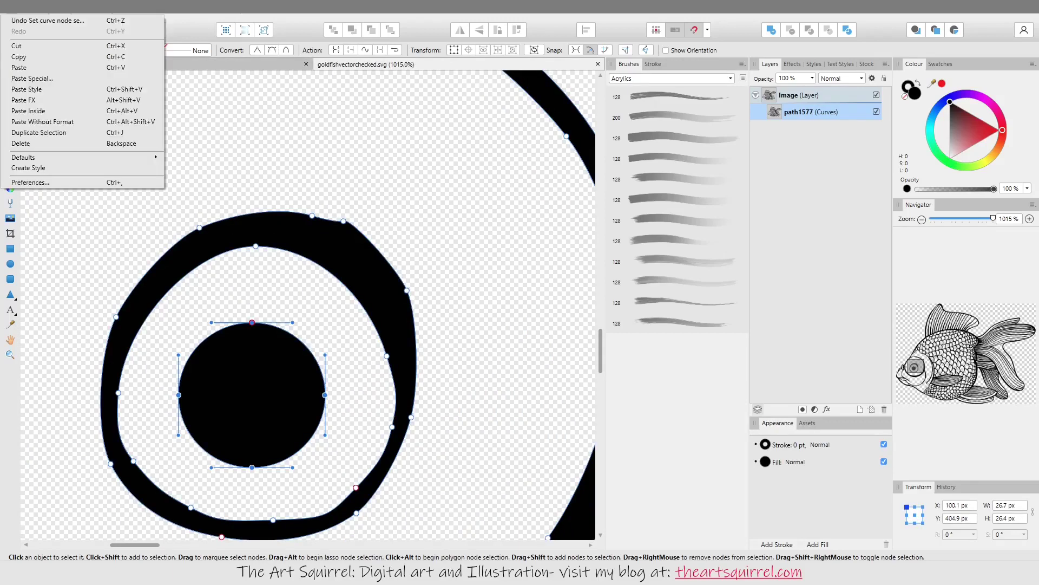
key("Down")
key("Down")
key("Return")
scroll(271, 322, "down", 2)
key("alt+f")
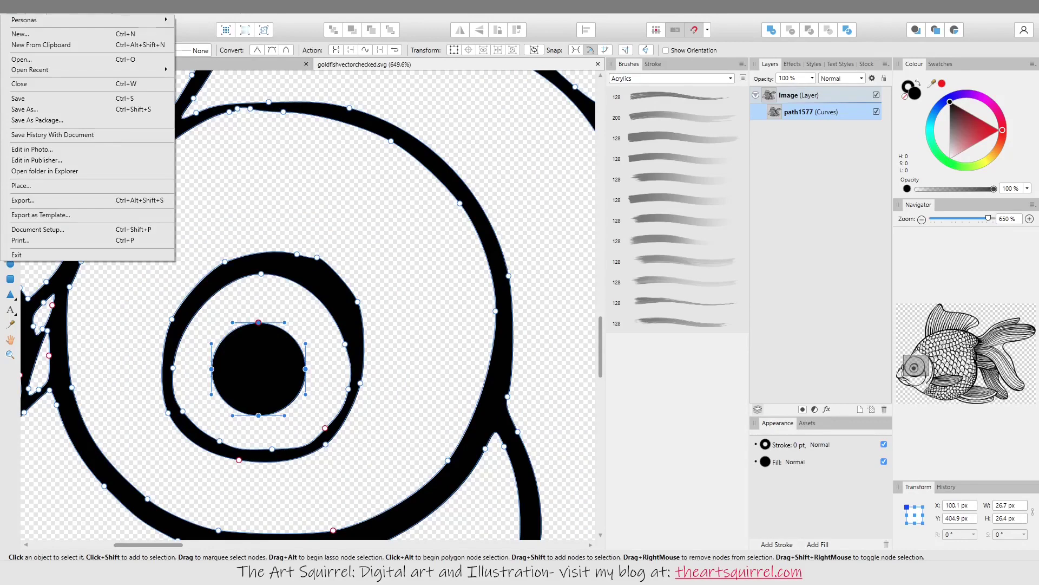
key("alt+e")
key("alt+v")
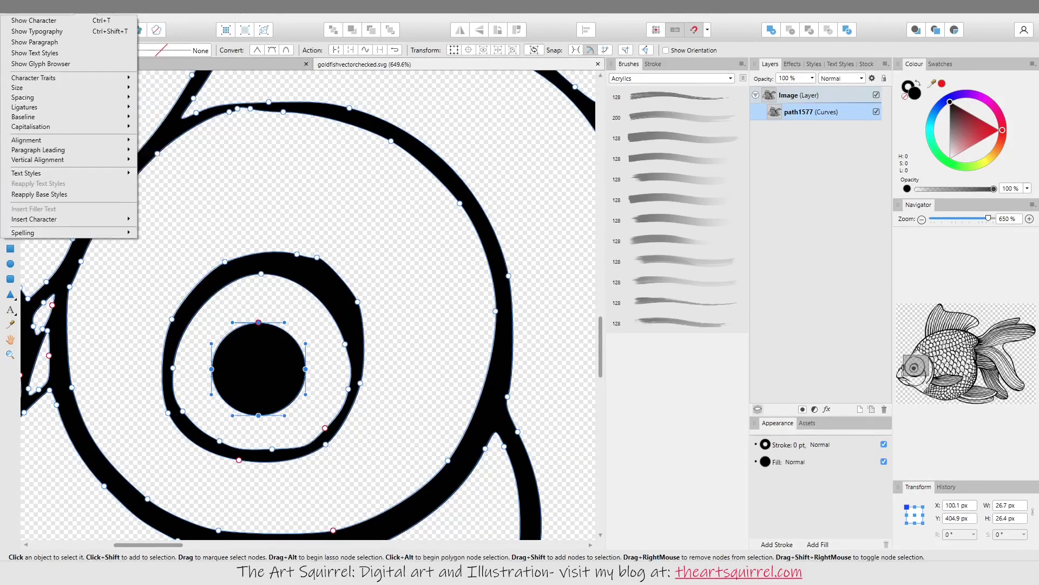
key("alt+l")
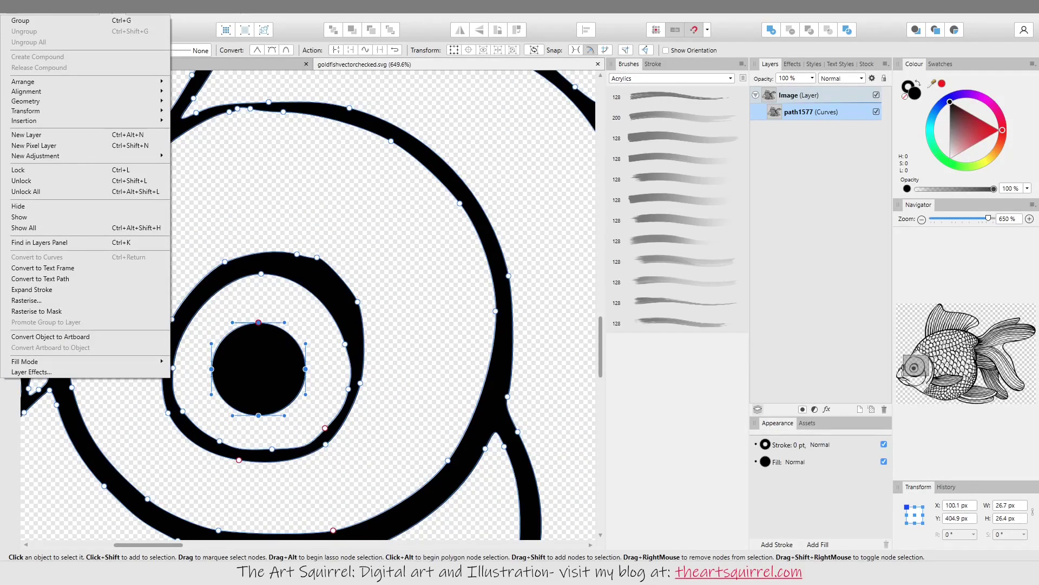
key("shift+F10")
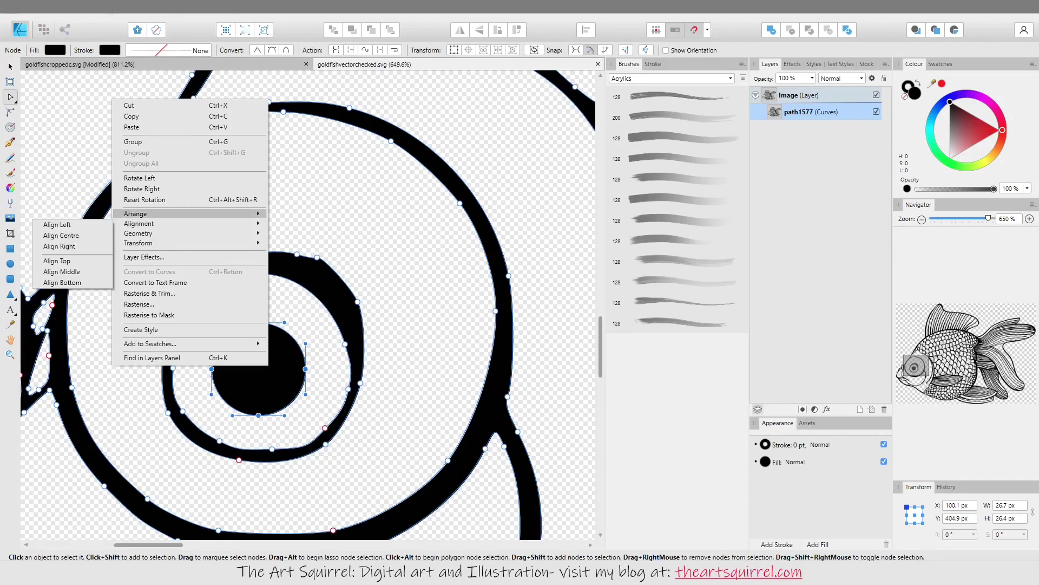
Try to cut the selected pupil circle from the checked goldfish outline, and undo the cut
key("ctrl+x")
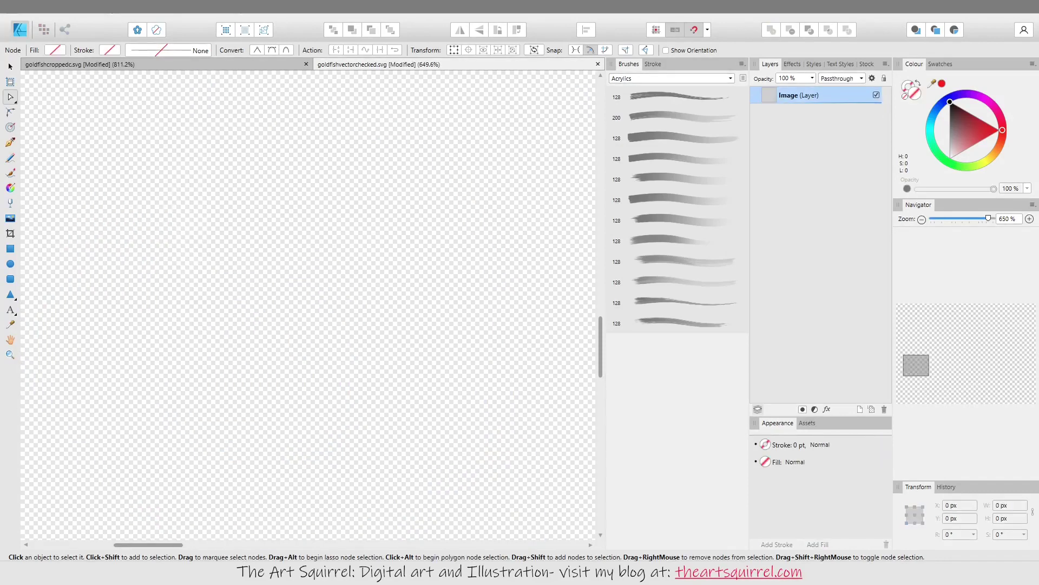
key("alt+e")
key("Return")
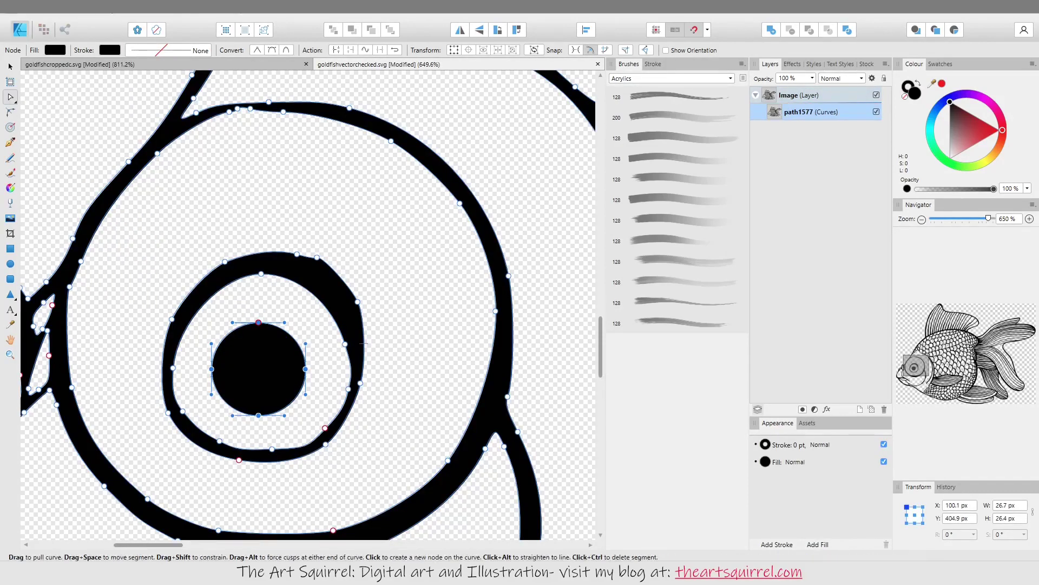
Select all nodes of the ring around the pupil in the checked goldfish and delete them
scroll(354, 349, "down", 3)
left_click_drag(318, 260, 363, 333)
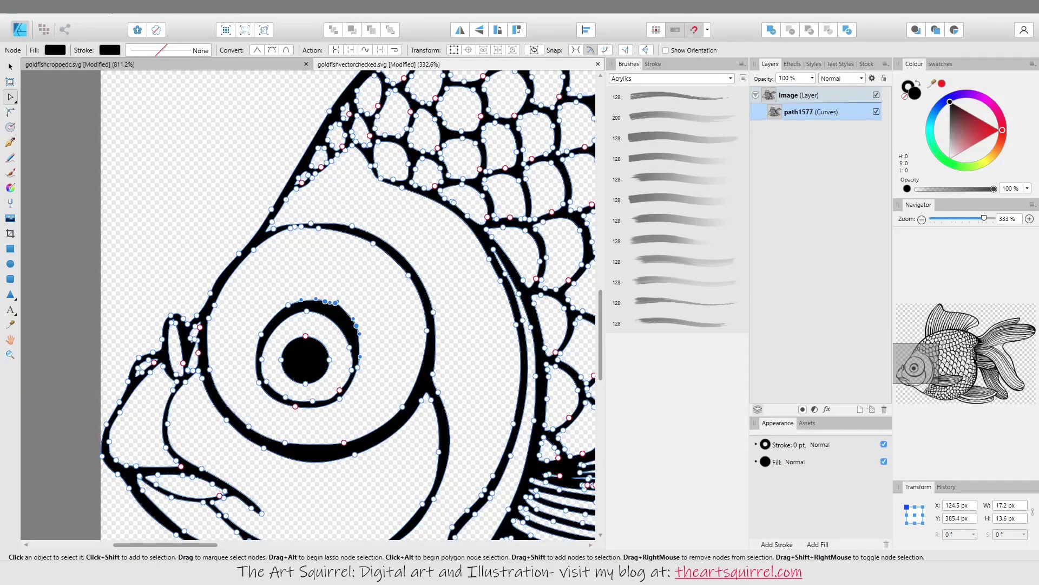
left_click_drag(252, 289, 329, 334)
left_click_drag(240, 333, 349, 419)
key("Delete")
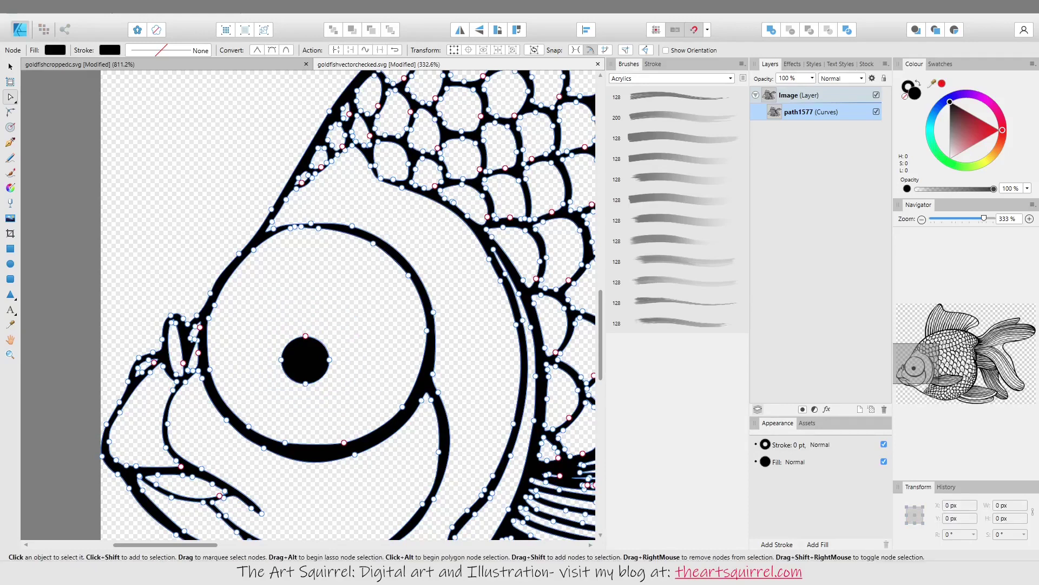
Select all nodes of the checked goldfish except the pupil circle and delete them
left_click_drag(216, 207, 466, 330)
left_click_drag(130, 283, 260, 417)
scroll(257, 456, "down", 5)
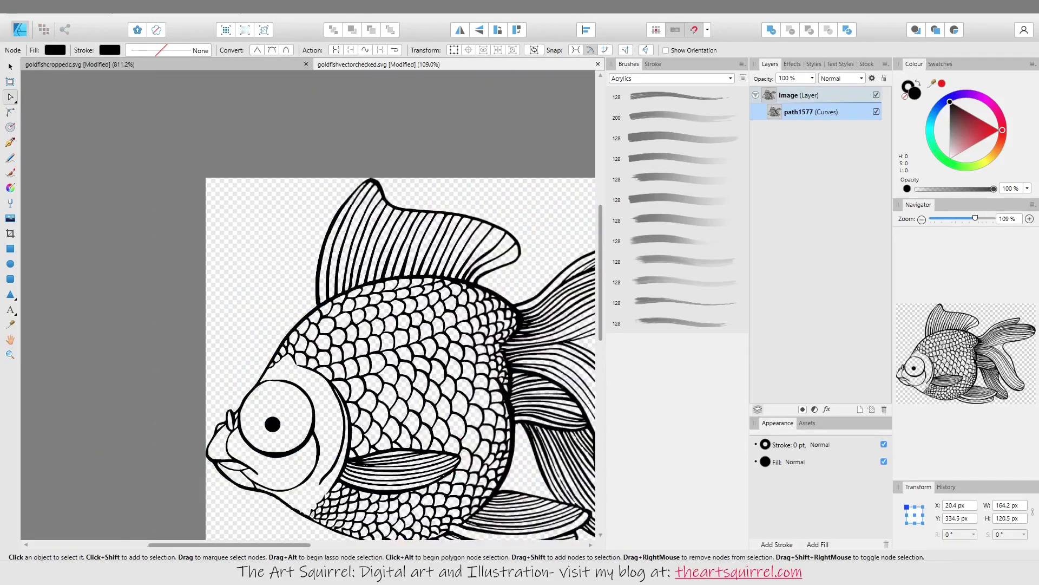
left_click_drag(174, 411, 283, 520)
left_click_drag(250, 432, 456, 534)
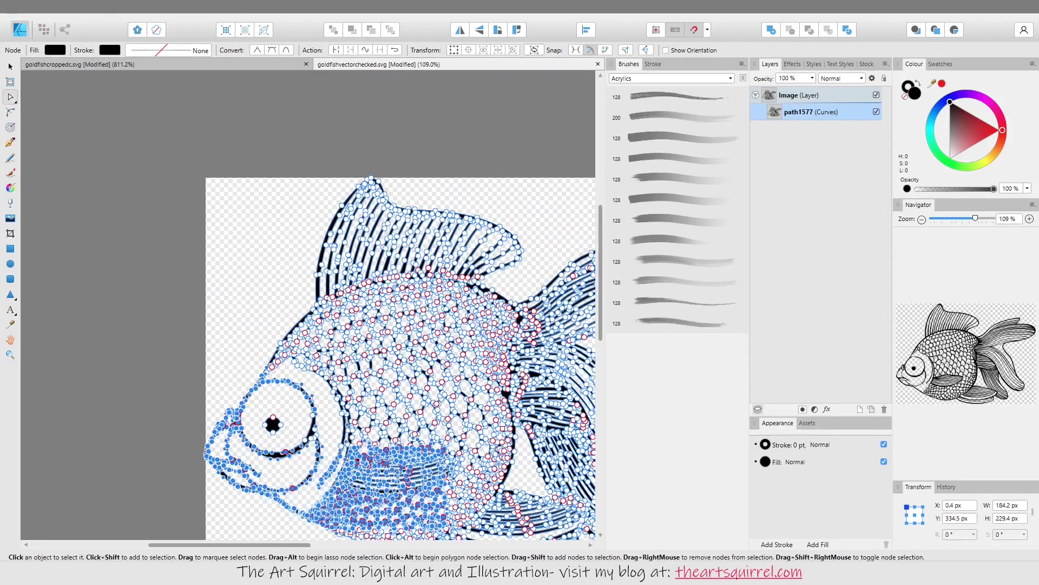
left_click_drag(258, 249, 570, 372)
mouse_move(220, 321)
left_mouse_down()
mouse_move(314, 372)
mouse_move(379, 467)
left_mouse_up()
left_click_drag(289, 133, 595, 355)
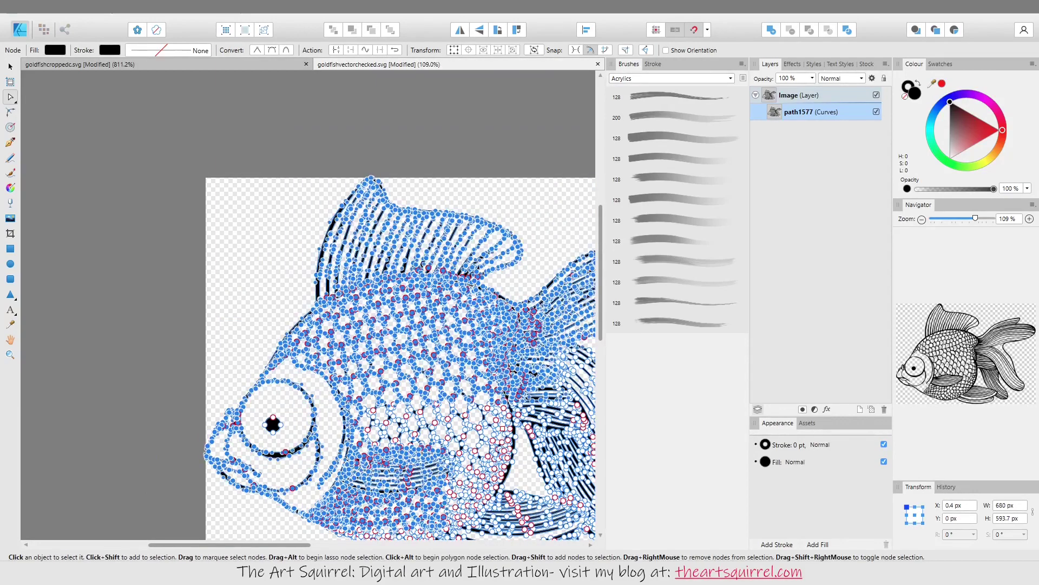
left_click_drag(290, 273, 379, 417)
left_click_drag(314, 379, 569, 539)
scroll(533, 104, "down", 1)
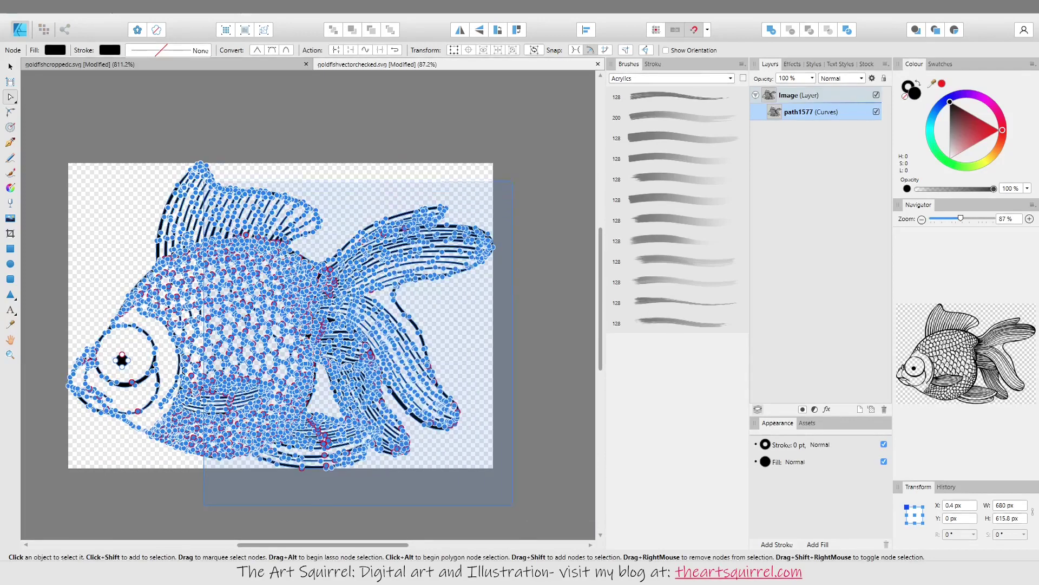
key("Delete")
Copy the isolated round pupil and switch to goldfishcroppedc.svg
key("ctrl+a")
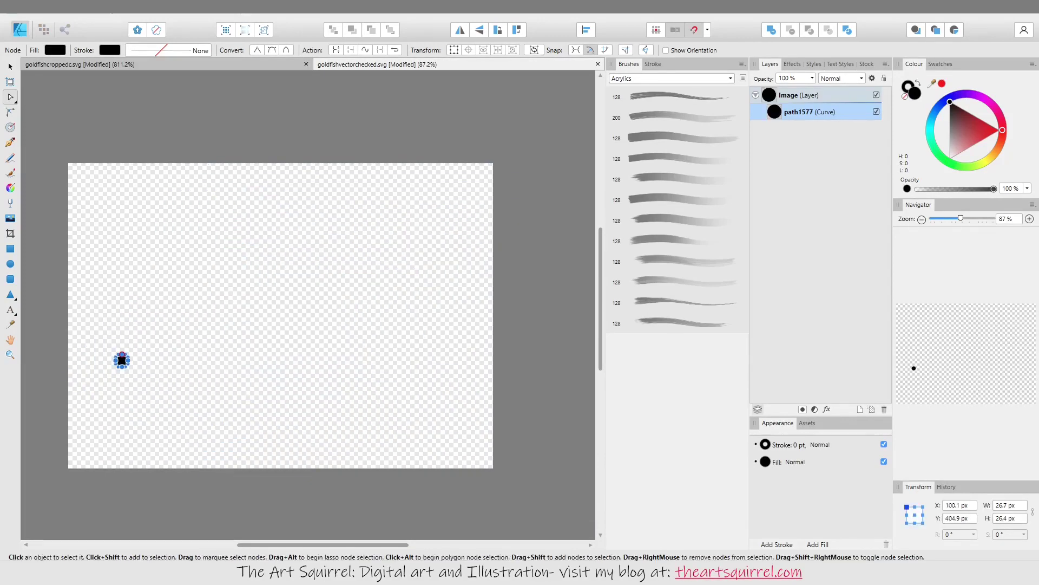
scroll(108, 360, "up", 5)
key("ctrl+z")
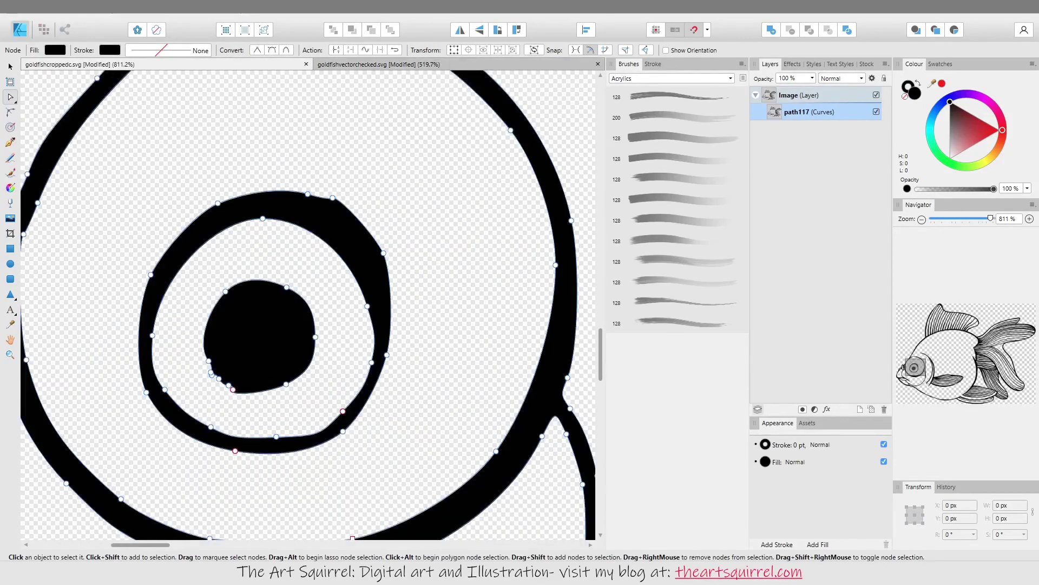
Delete the nodes of the ragged pupil inside the eye ring and paste the round pupil in its place
left_click_drag(201, 276, 333, 379)
key("Delete")
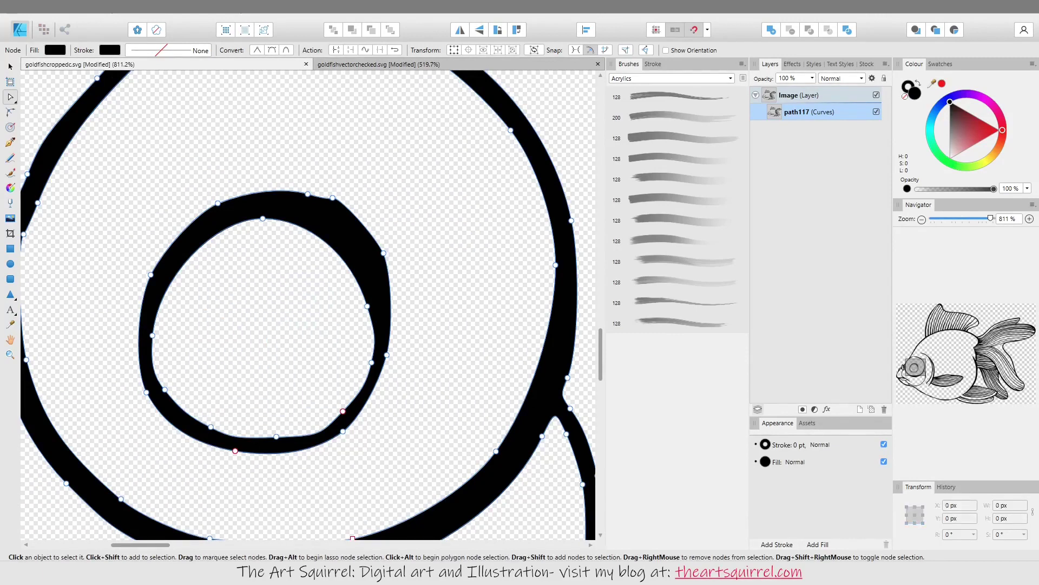
key("ctrl+v")
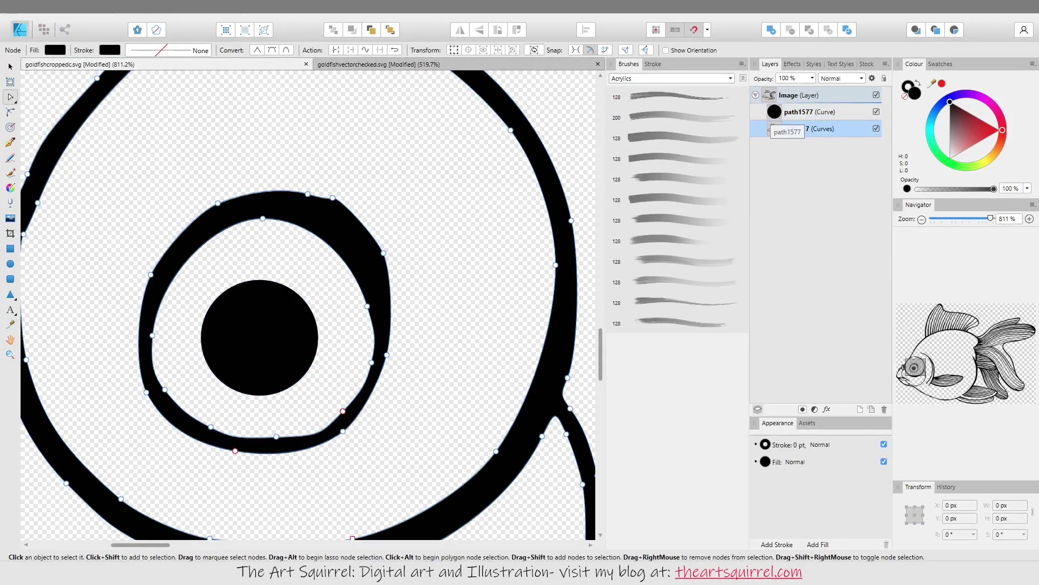
Merge the pasted pupil and the goldfish outline into one curves object and deselect it
key("ctrl+a")
key("ctrl+k")
key("ctrl+0")
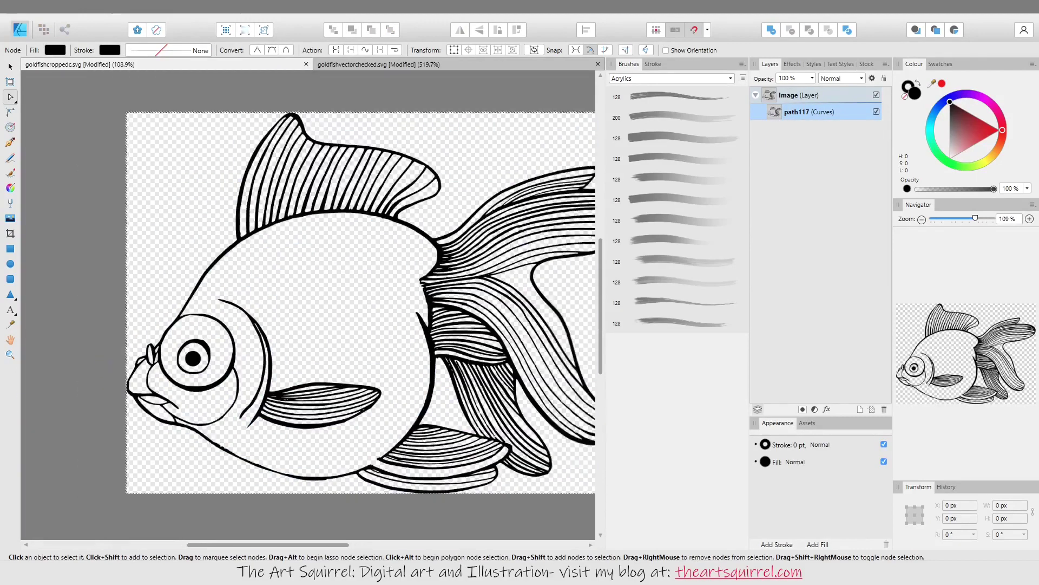
key("ctrl+d")
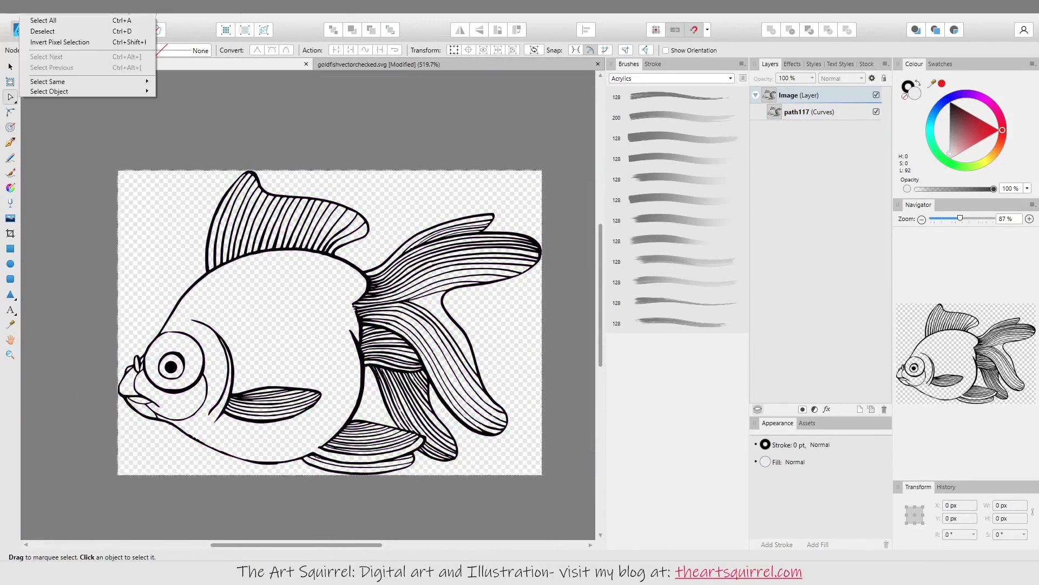
key("ctrl+d")
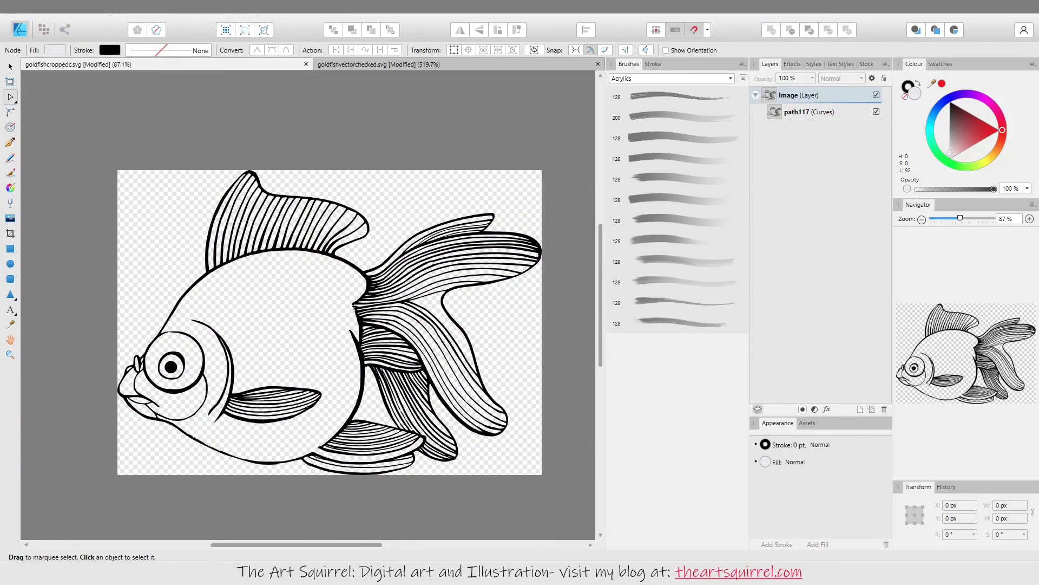
Export the scaleless goldfish as a 901 × 647 px PNG named goldfishcroppedbvectorsmooth in the done folder
key("ctrl+shift+alt+s")
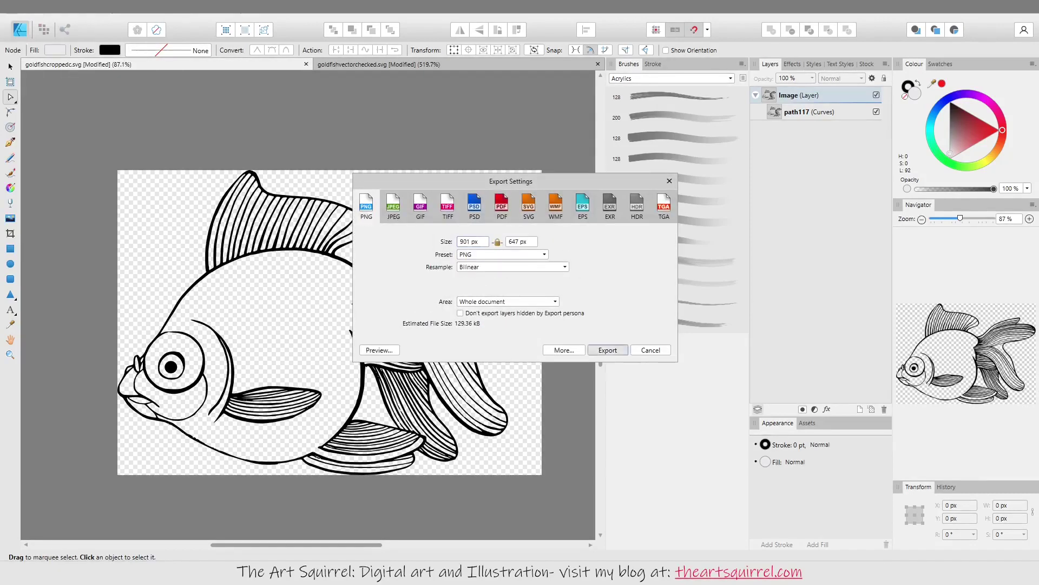
key("Return")
left_click(186, 95)
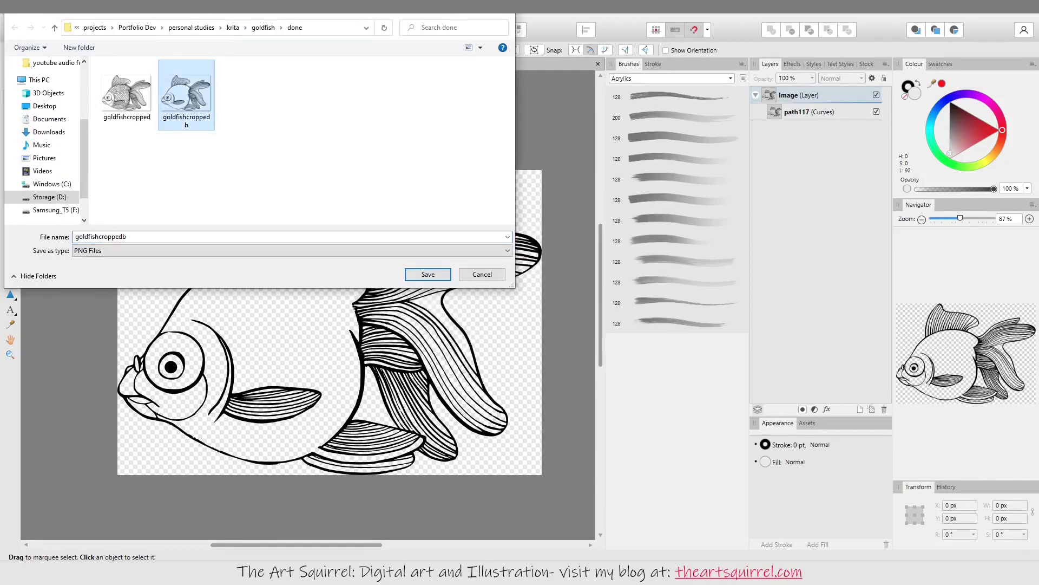
left_click(124, 237)
type("vecto")
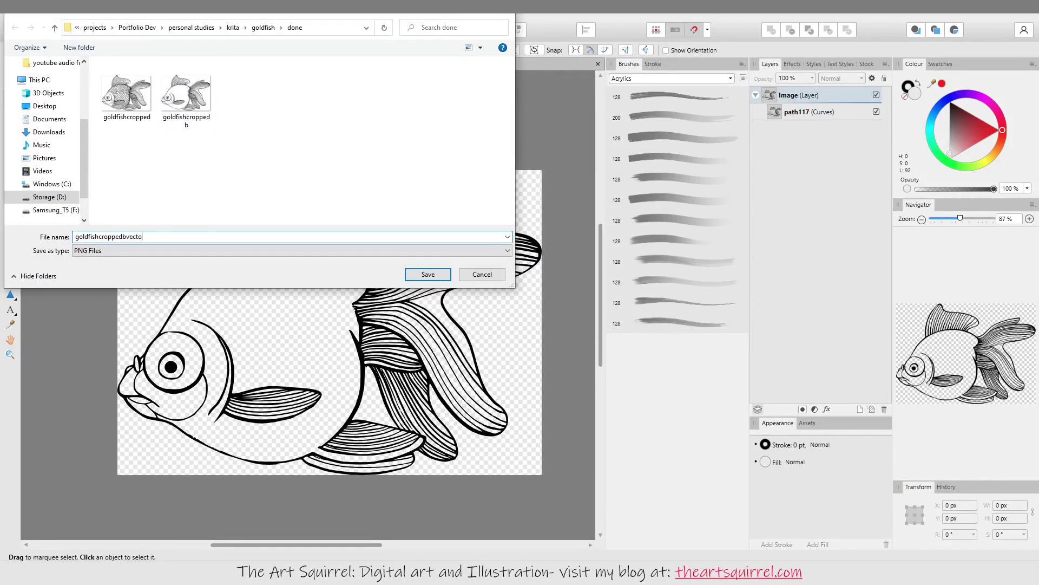
type("rchecked")
key("Return")
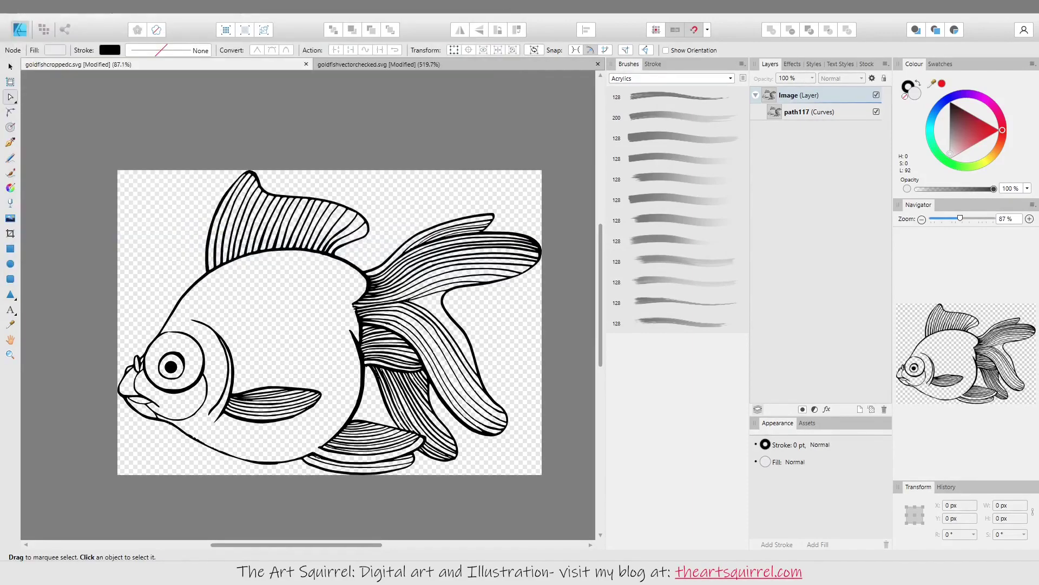
Switch to goldfishvectorchecked.svg and undo the node deletions back to the full scaled goldfish with the ring around its pupil
key("ctrl+Tab")
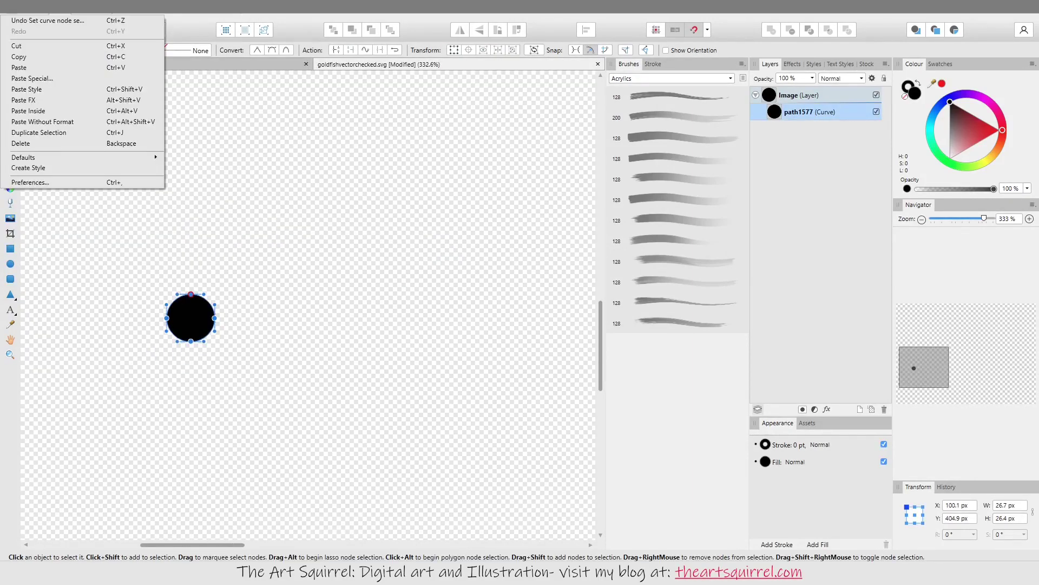
key("ctrl+v")
key("ctrl+0")
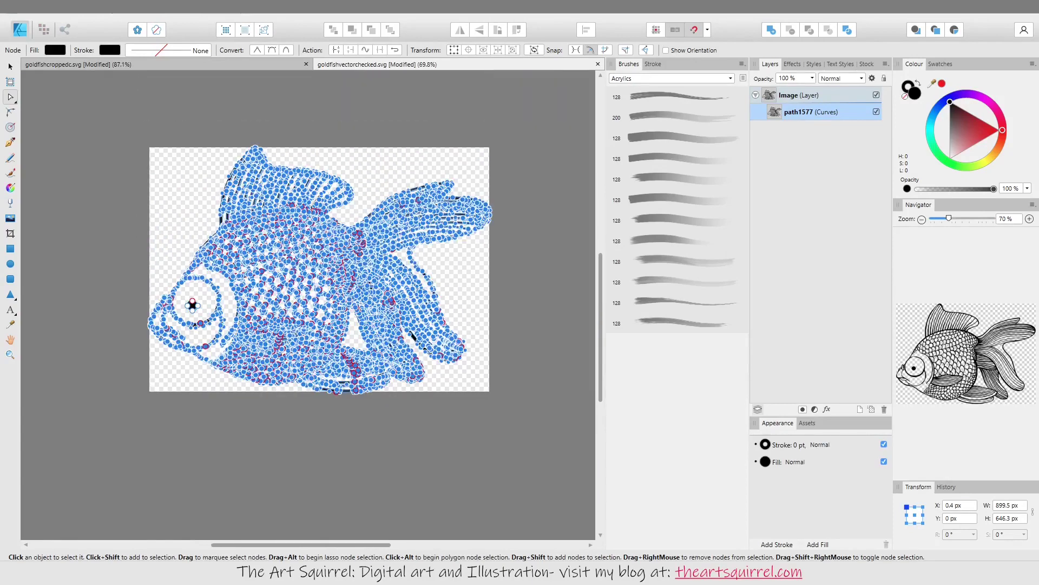
key("alt+e")
key("Down")
key("Return")
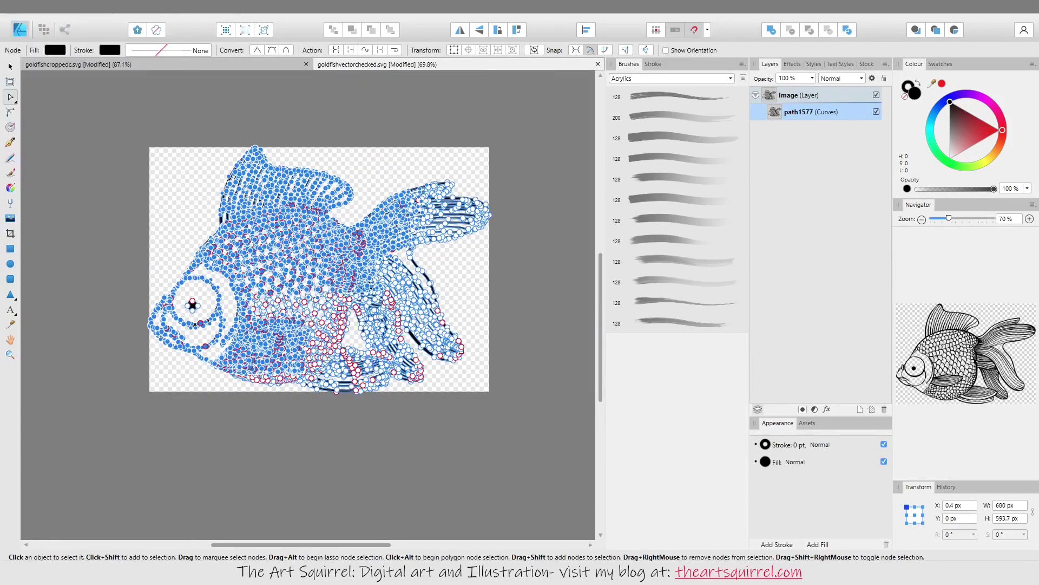
key("alt+e")
key("Return")
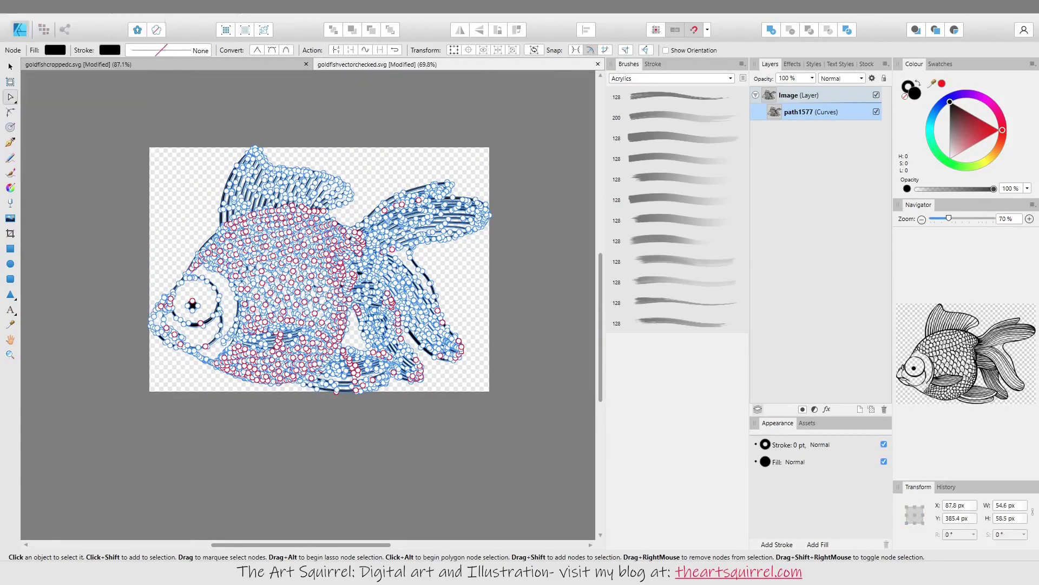
key("alt+e")
key("Return")
key("alt+e")
key("Return")
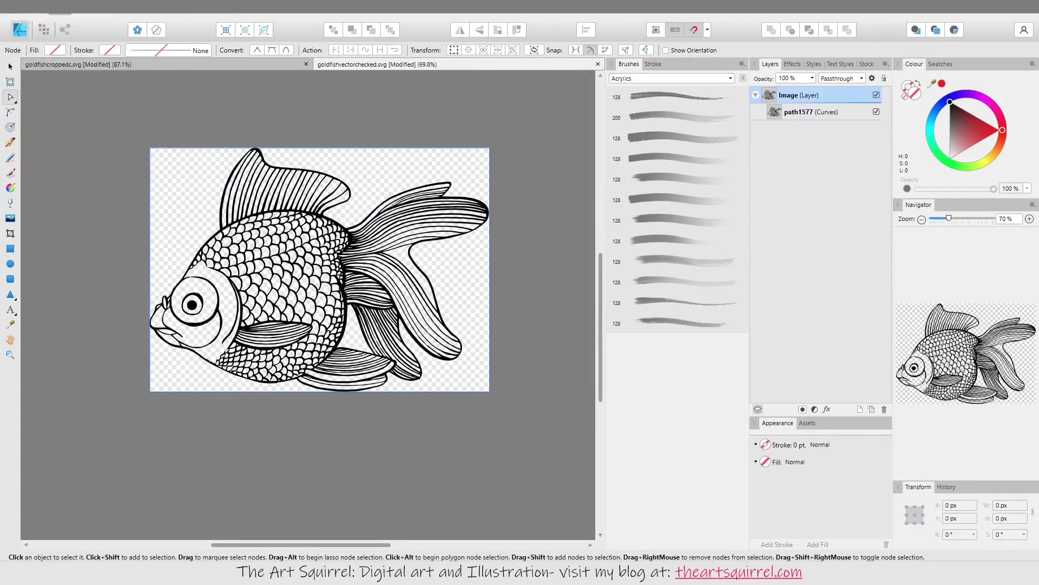
key("alt+e")
key("Return")
Export the scaled goldfish as a 901 × 647 px PNG named goldfishcroppedscalesvectorsmooth
key("alt+f")
key("Down")
key("Return")
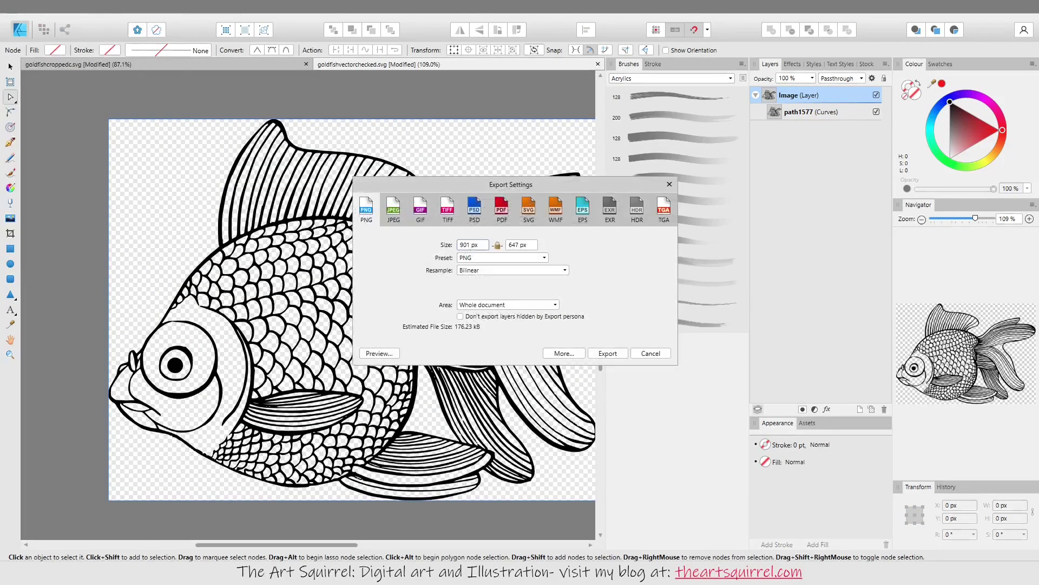
key("Return")
left_click(246, 95)
left_click(126, 237)
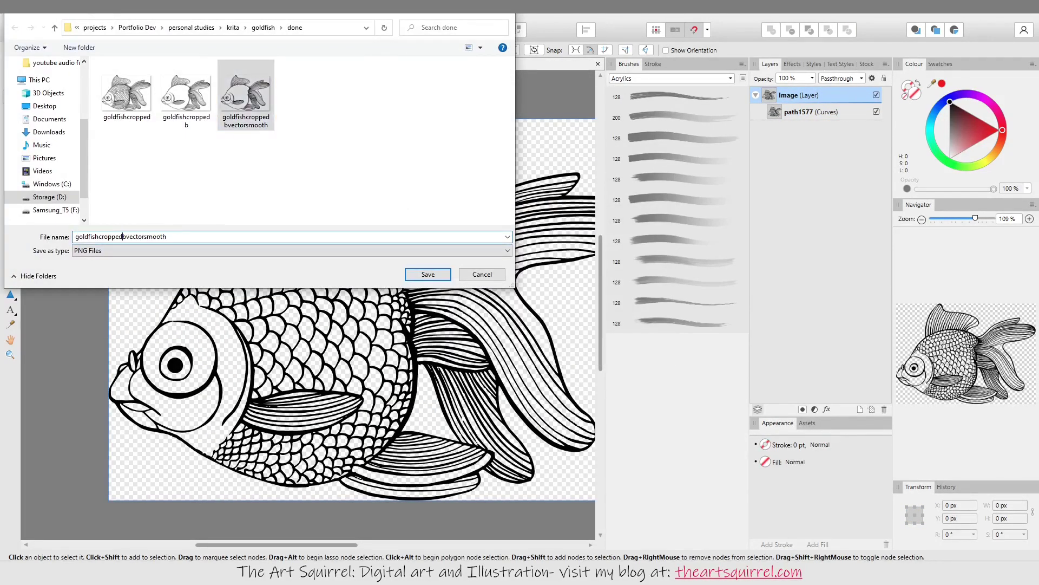
key("BackSpace")
type("scales")
key("Return")
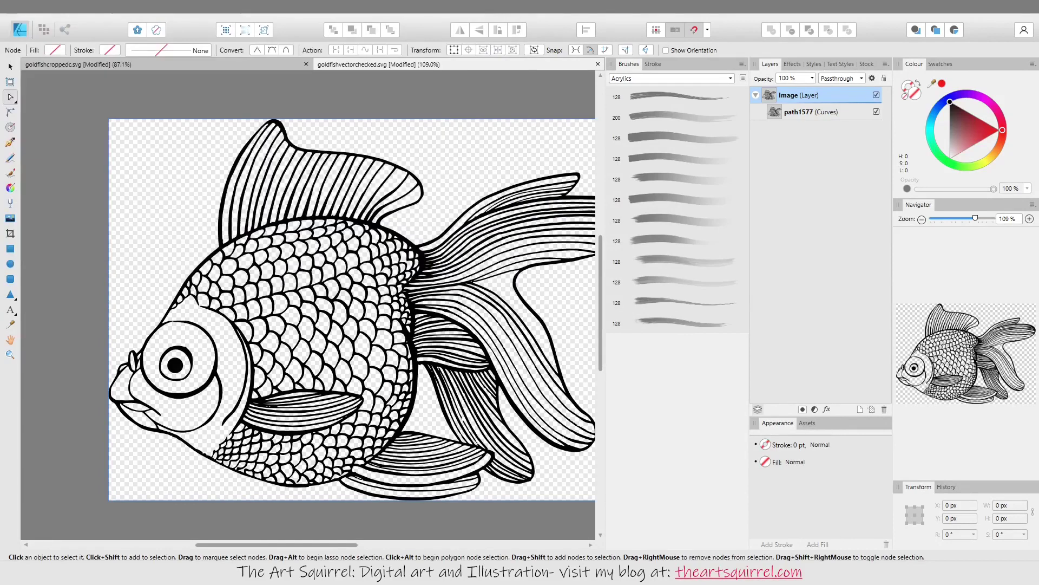
Close the vector document and open goldfishcroppedscalesvectorsmooth.png in Affinity Photo
key("ctrl+w")
key("Return")
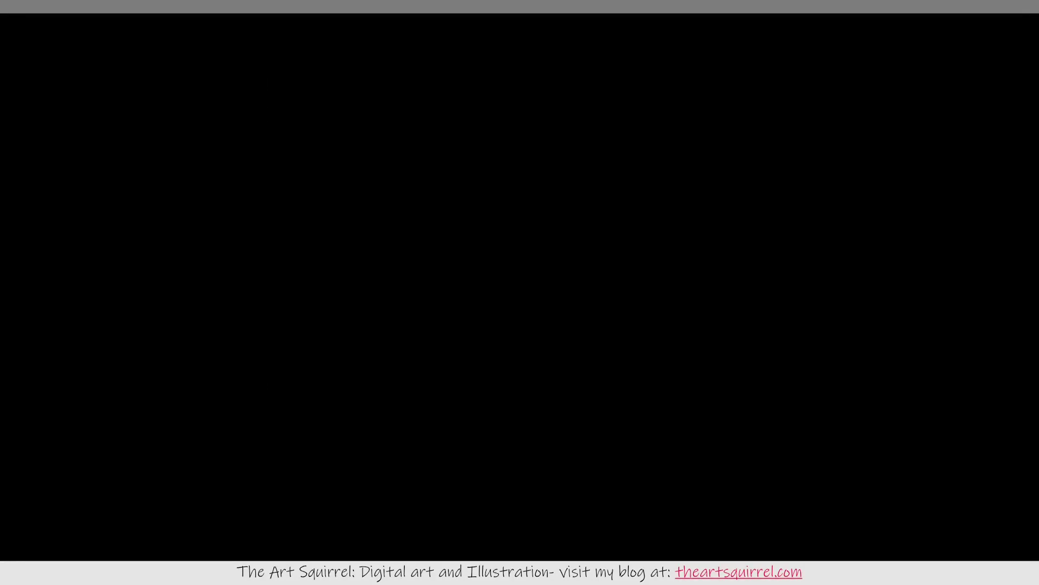
key("super")
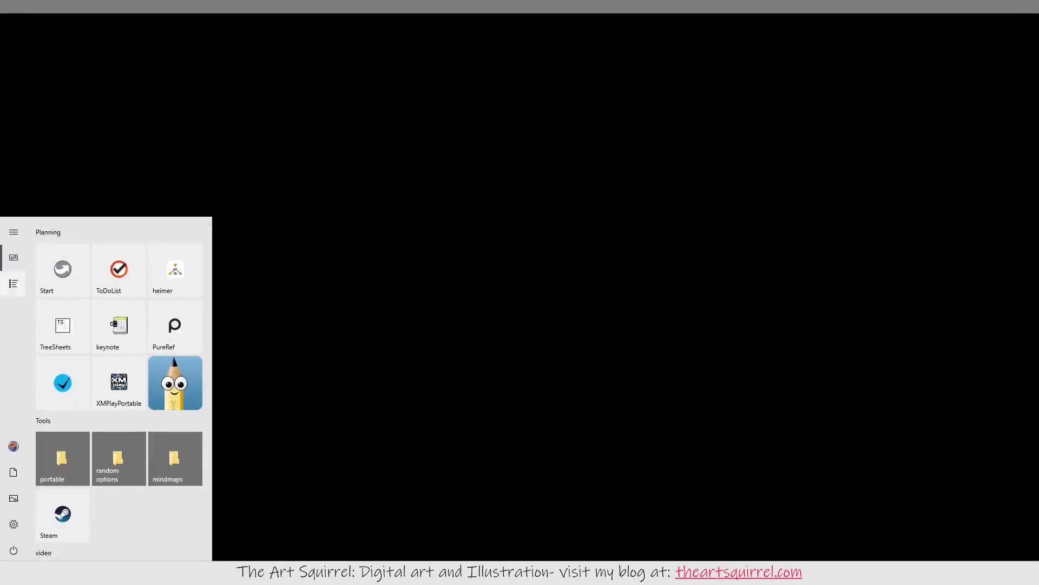
left_click(81, 269)
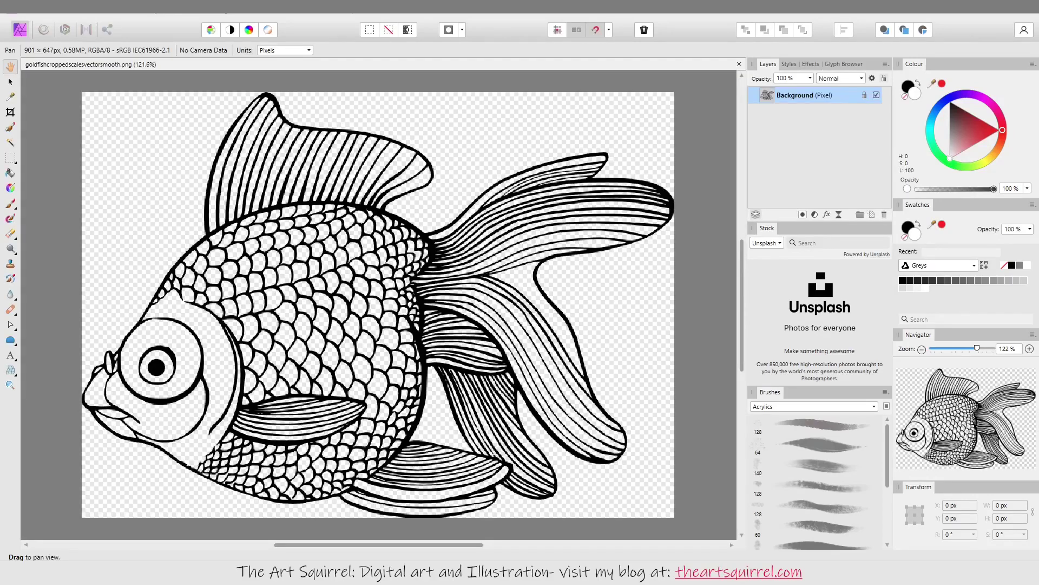
Flood select the transparent background around the goldfish at 20% tolerance and invert the selection to the fish
key("ctrl+1")
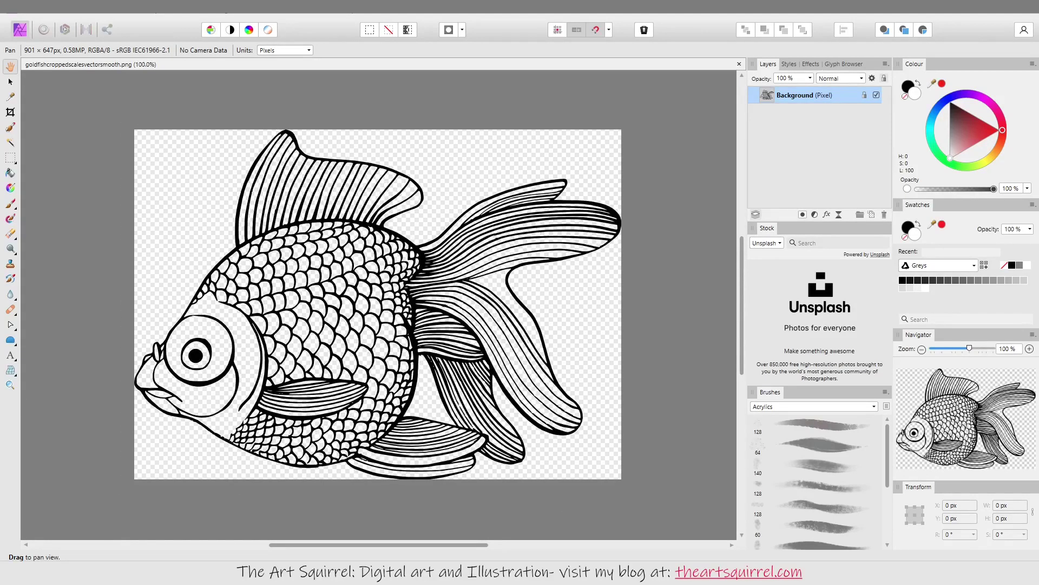
key("w")
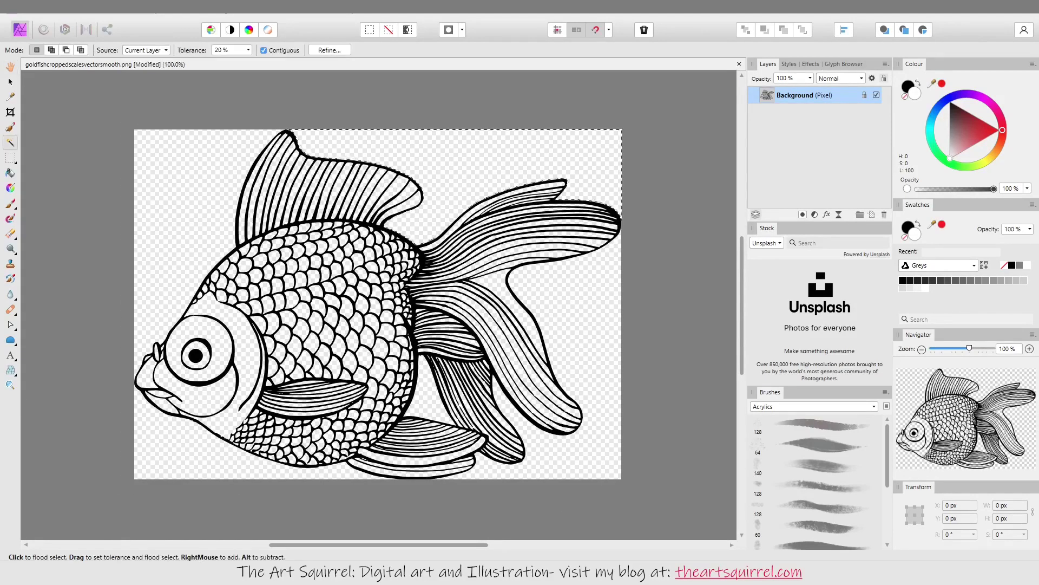
left_click(163, 163, "shift")
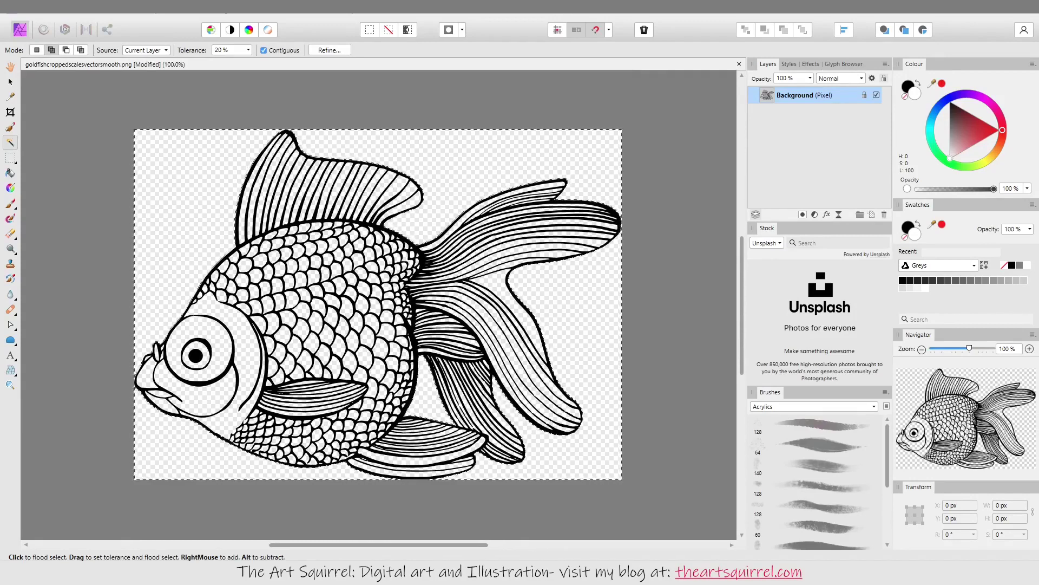
key("ctrl+shift+i")
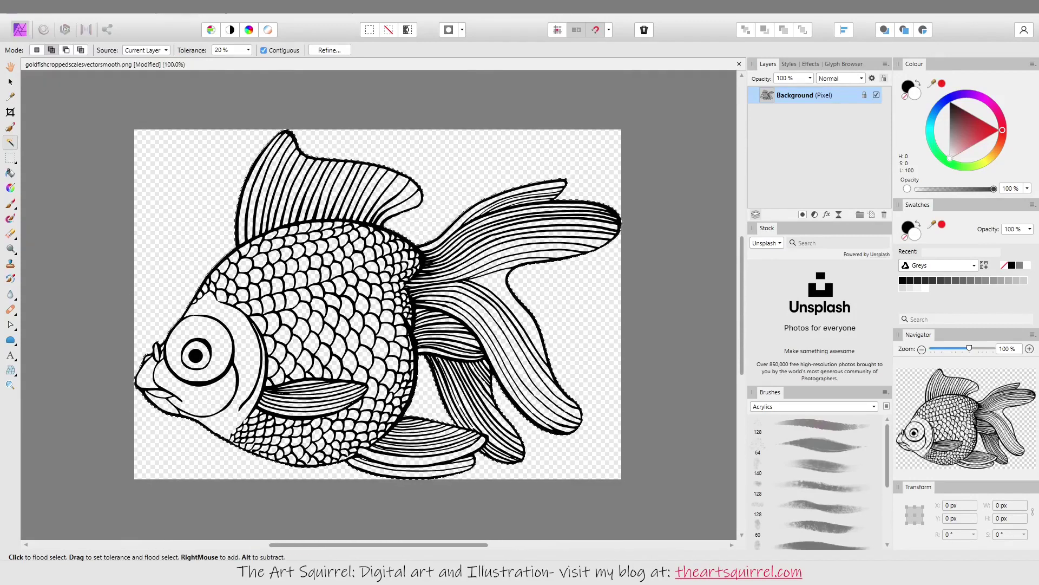
Add a pixel layer beneath the Background line art and fill the fish selection with white
key("ctrl+shift+n")
key("g")
left_click(531, 325)
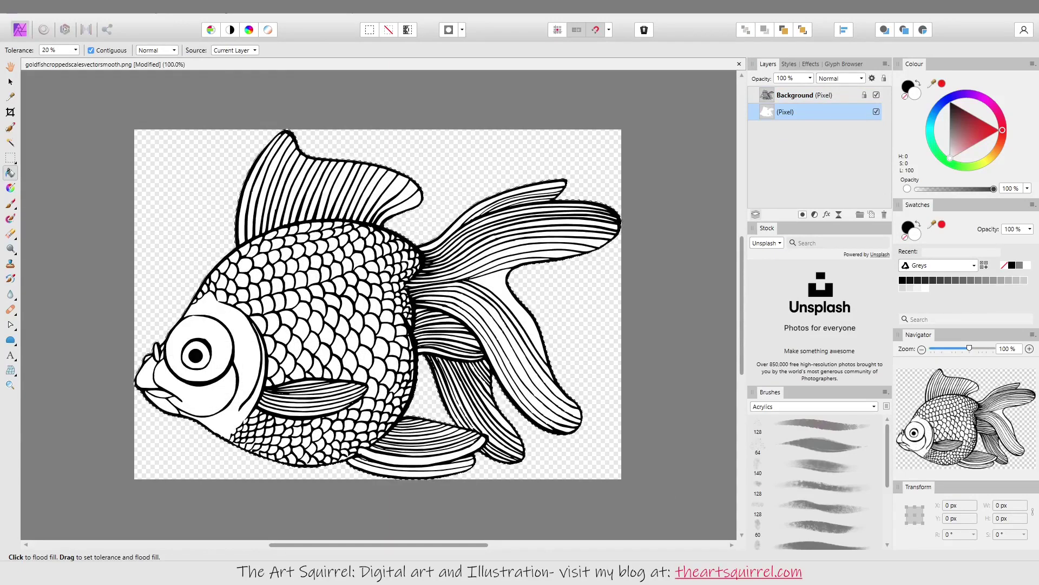
Refill the fish selection on the lower layer with yellow (H 47, S 100, L 58) and deselect
mouse_move(1002, 130)
left_mouse_down()
mouse_move(974, 162)
mouse_move(991, 157)
left_mouse_up()
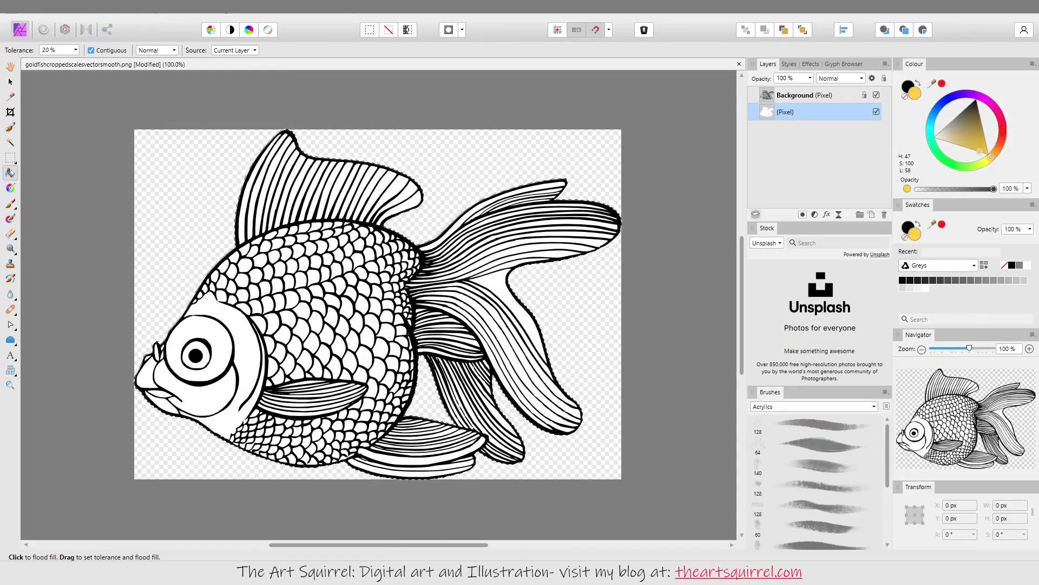
key("alt+BackSpace")
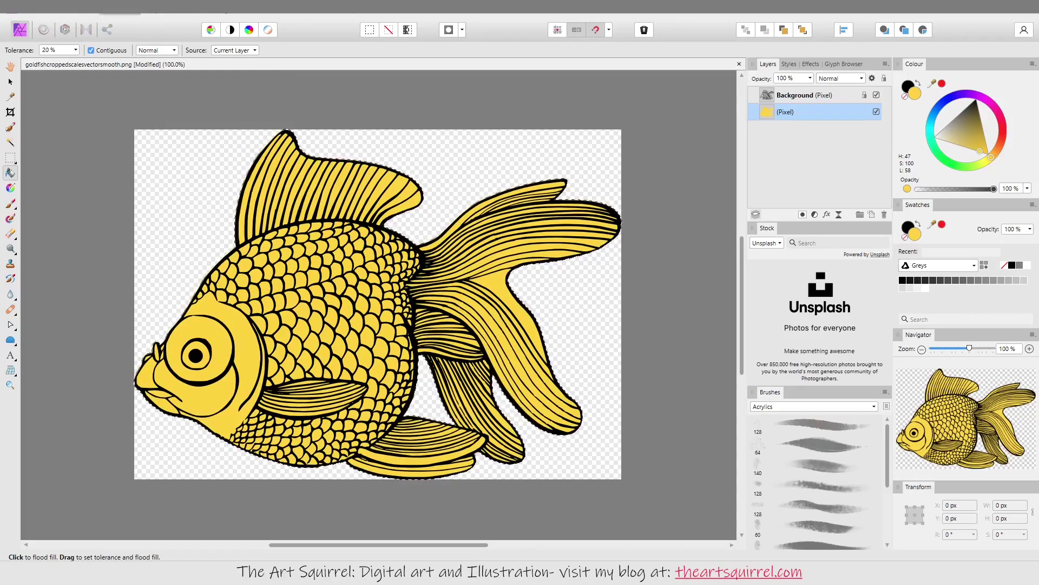
key("ctrl+d")
scroll(428, 205, "up", 5)
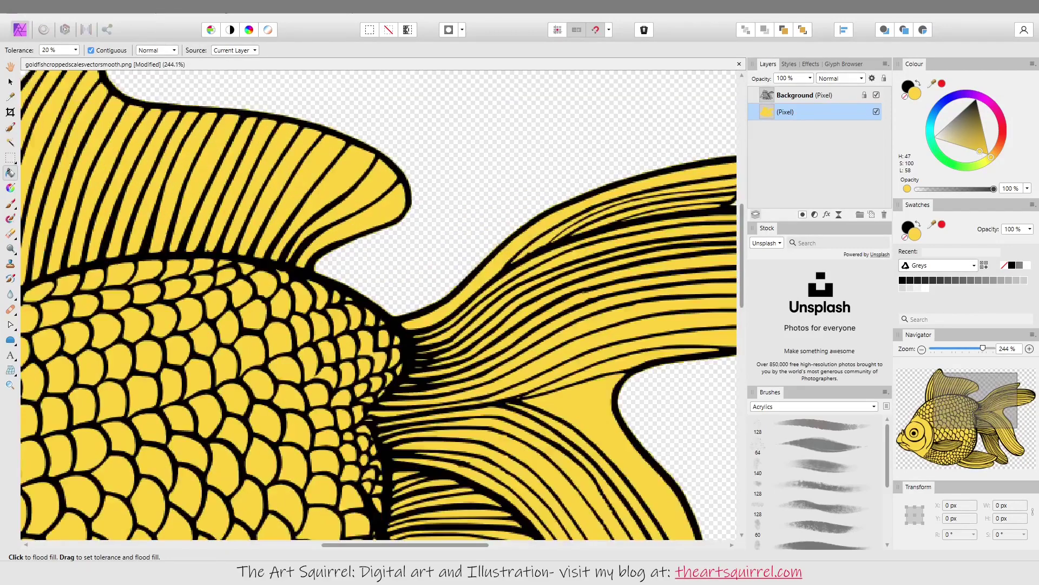
scroll(427, 206, "down", 5)
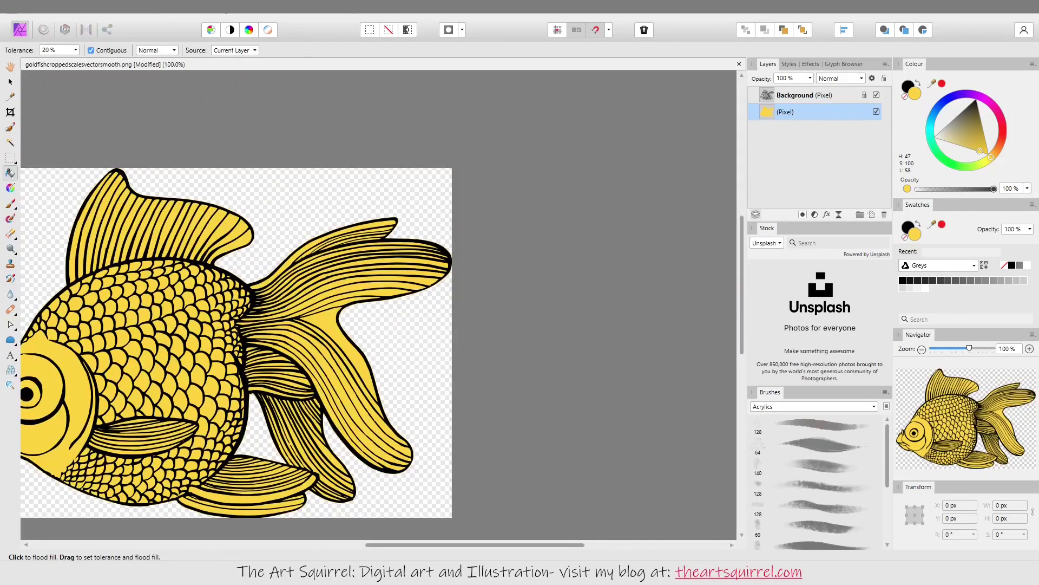
Undo the yellow and white fills on the lower layer and clear the fish selection, returning to Flood Select on the Background layer
key("ctrl+z")
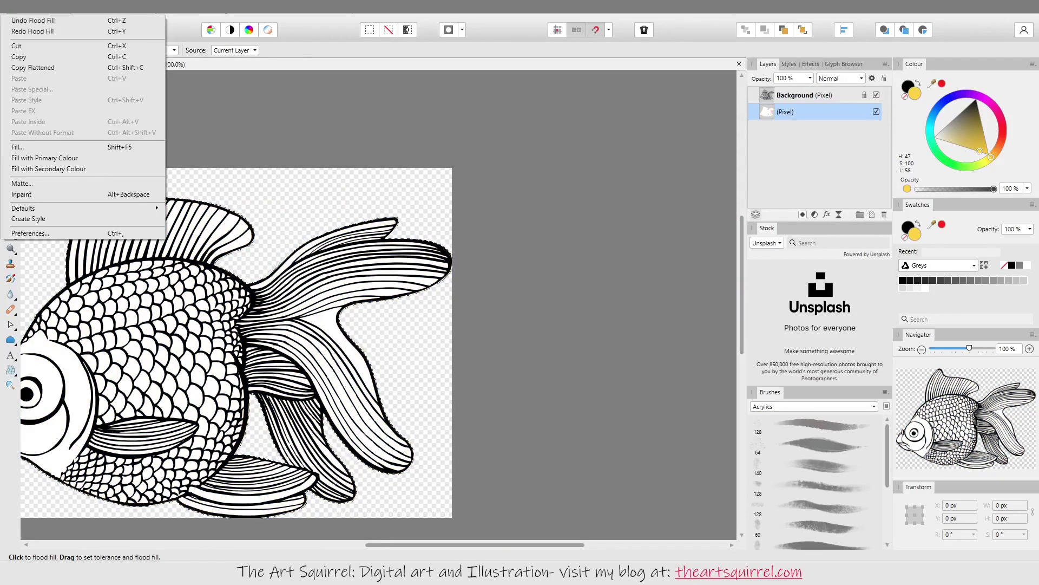
scroll(379, 342, "left", 3)
scroll(379, 341, "up", 1)
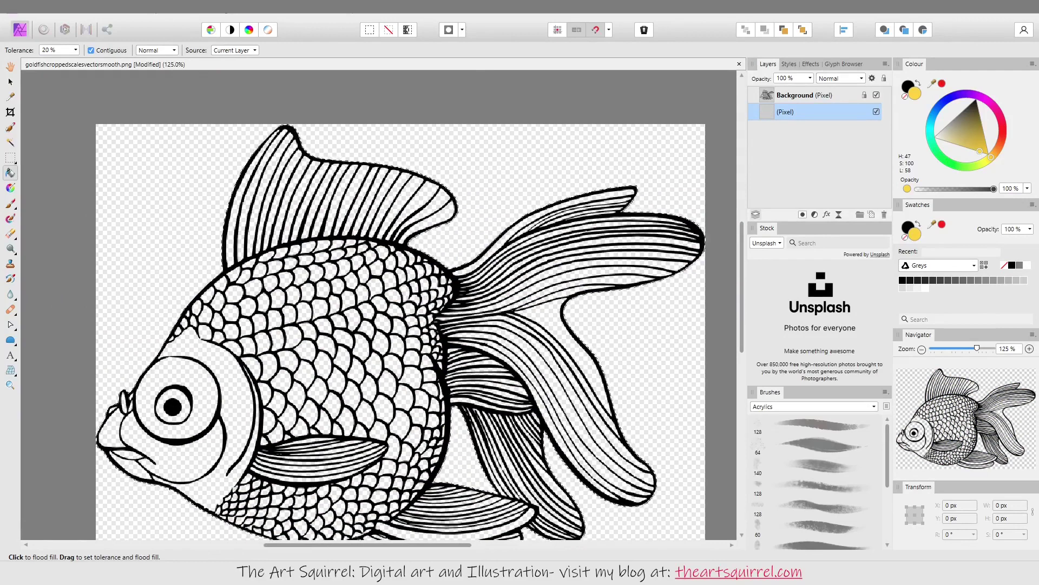
left_click(76, 50)
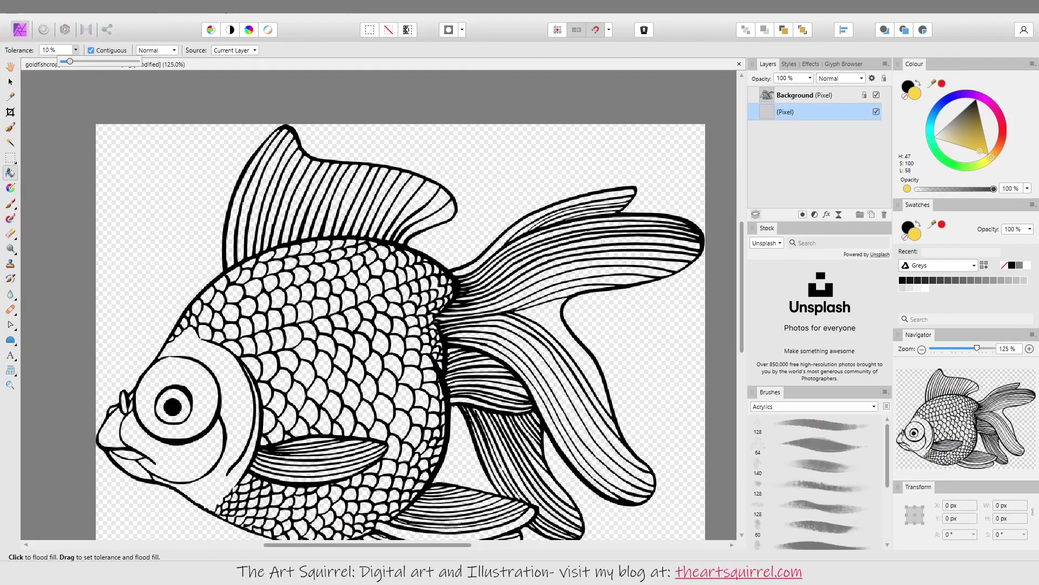
key("w")
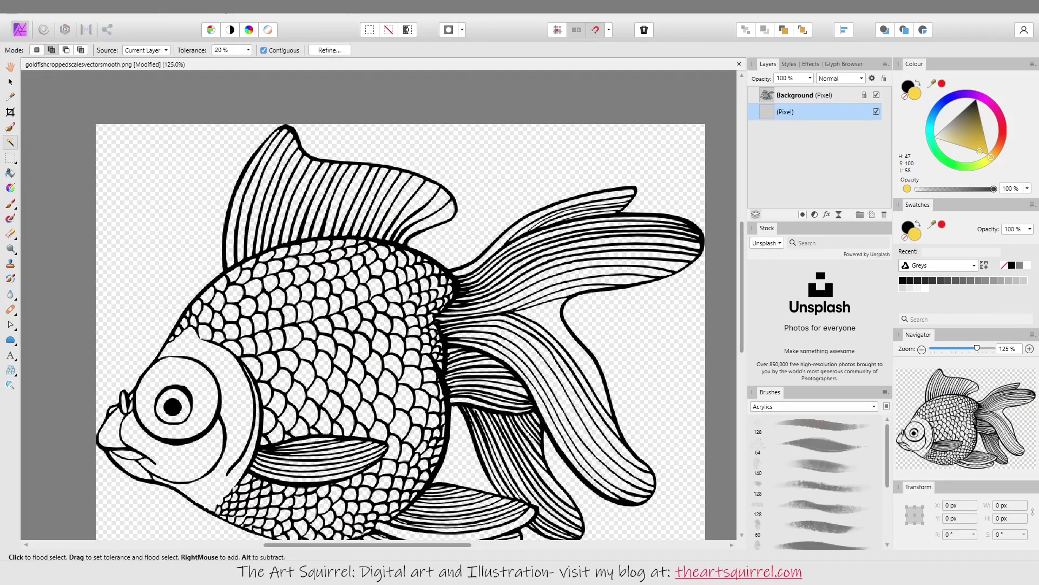
key("alt+bracketleft")
scroll(379, 303, "up", 4)
scroll(378, 304, "down", 5)
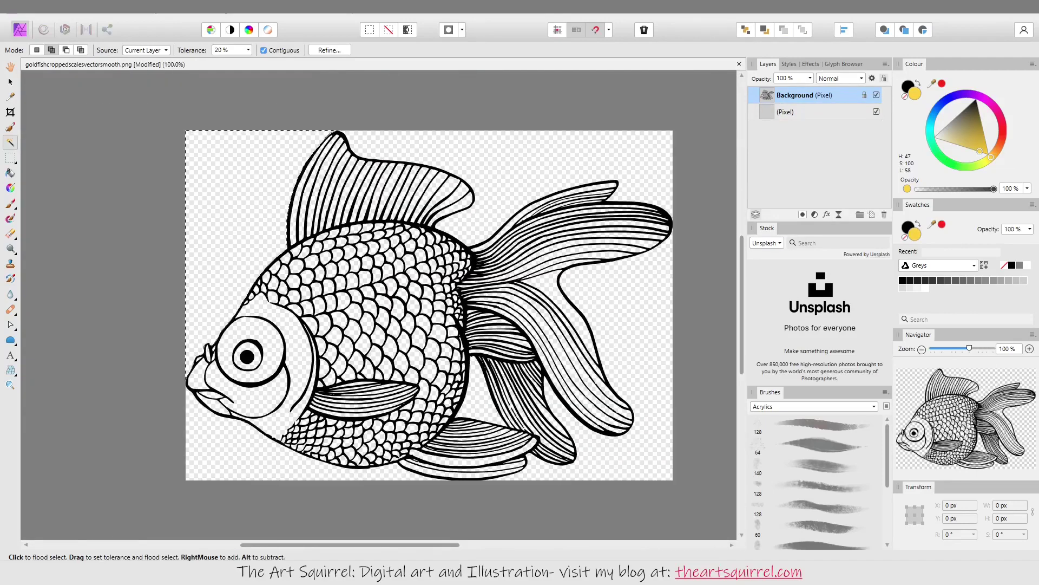
scroll(286, 187, "up", 1)
left_click(22, 6)
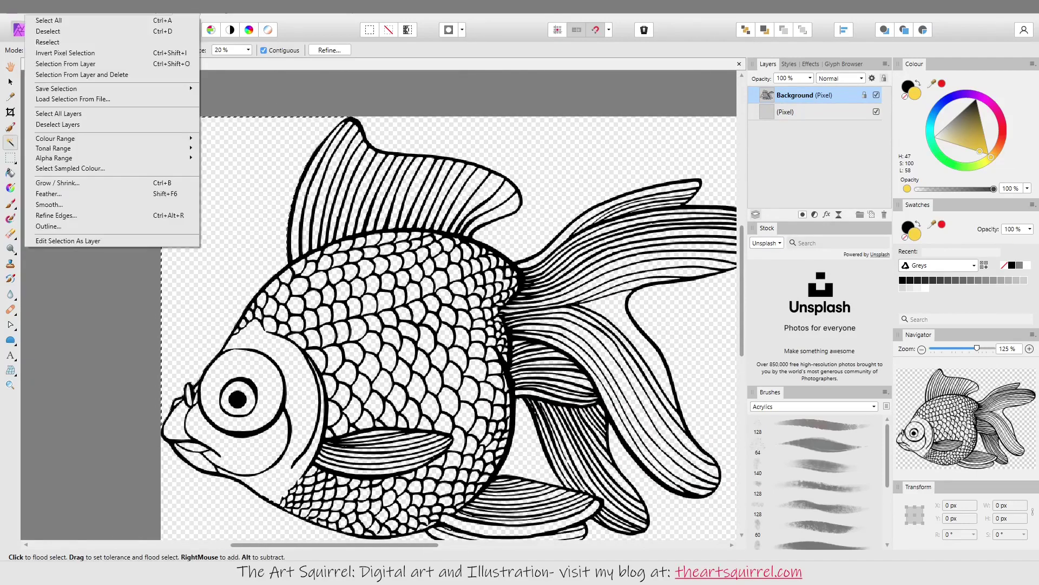
left_click(32, 22)
scroll(200, 156, "up", 3)
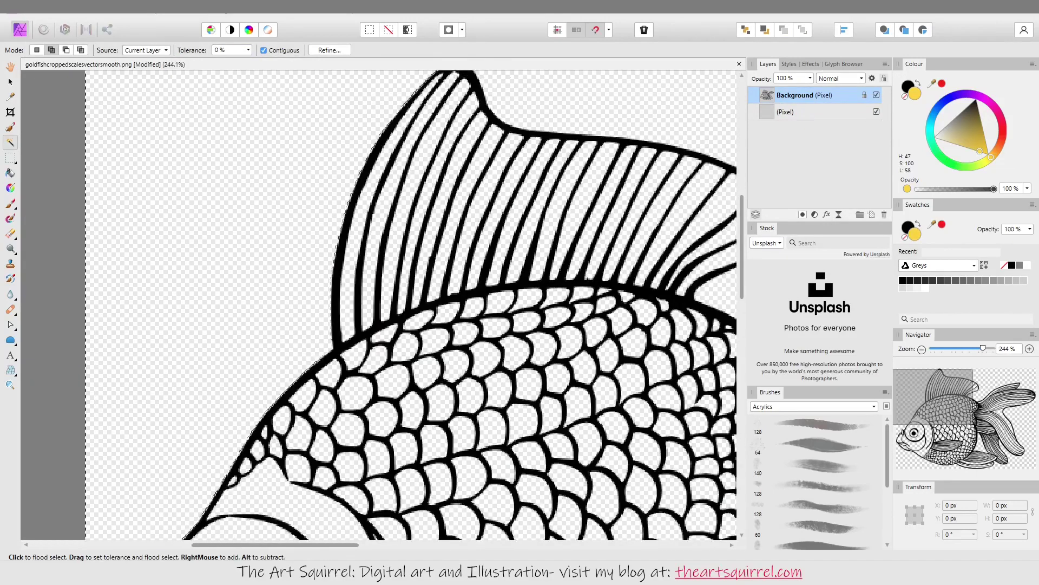
scroll(200, 157, "down", 1)
left_click_drag(200, 156, 228, 157)
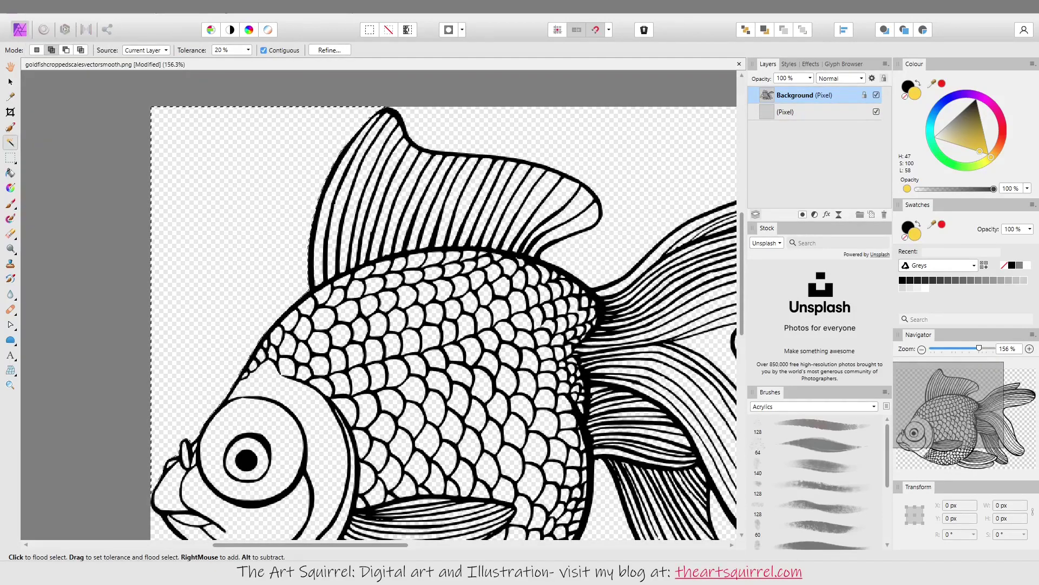
left_click(22, 7)
left_click(46, 30)
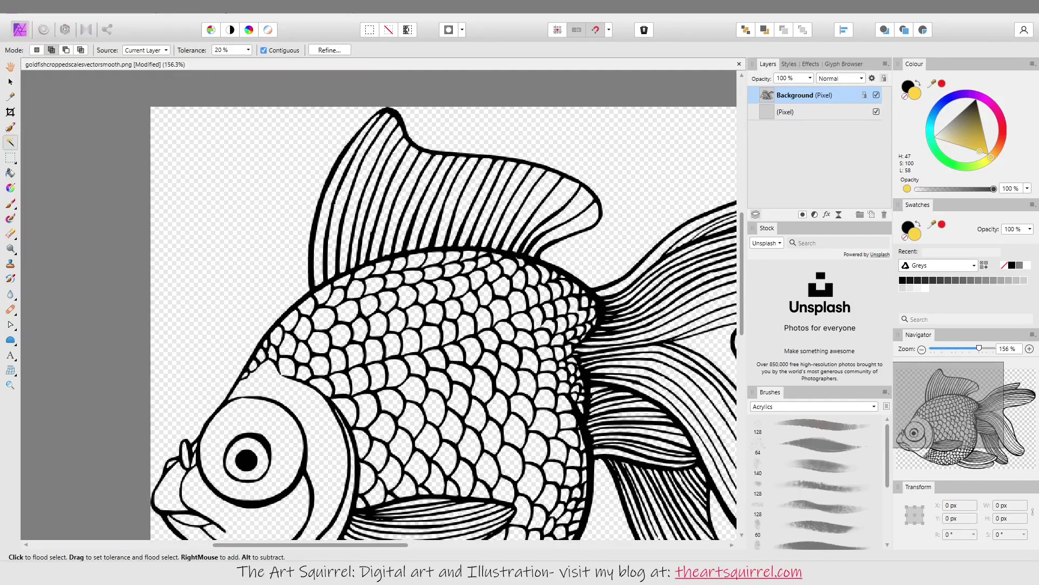
Flood select the transparent background around the goldfish at 0% tolerance and invert the selection to the fish
left_click(581, 219)
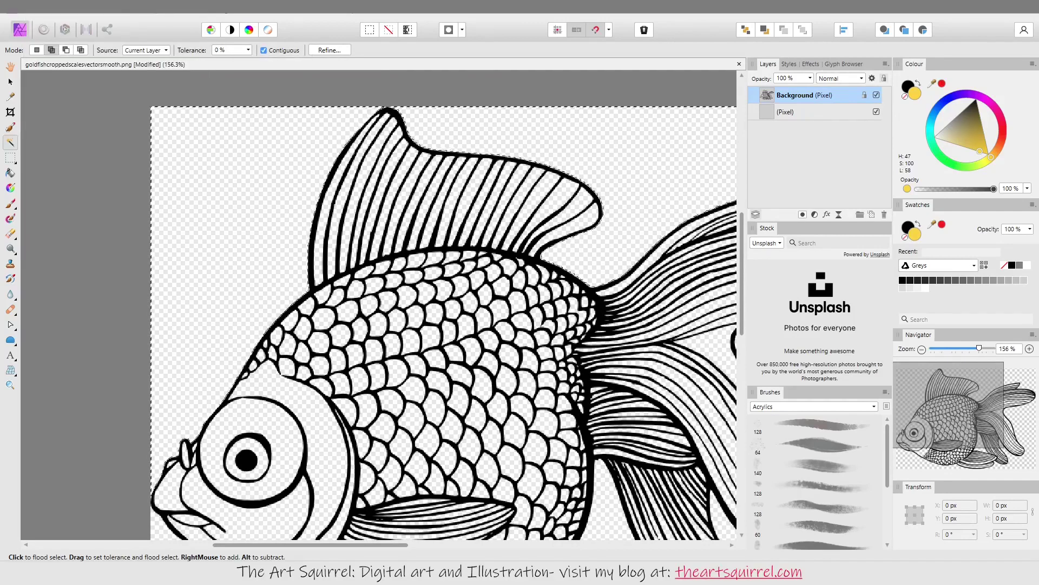
scroll(582, 220, "down", 5)
scroll(590, 260, "up", 5)
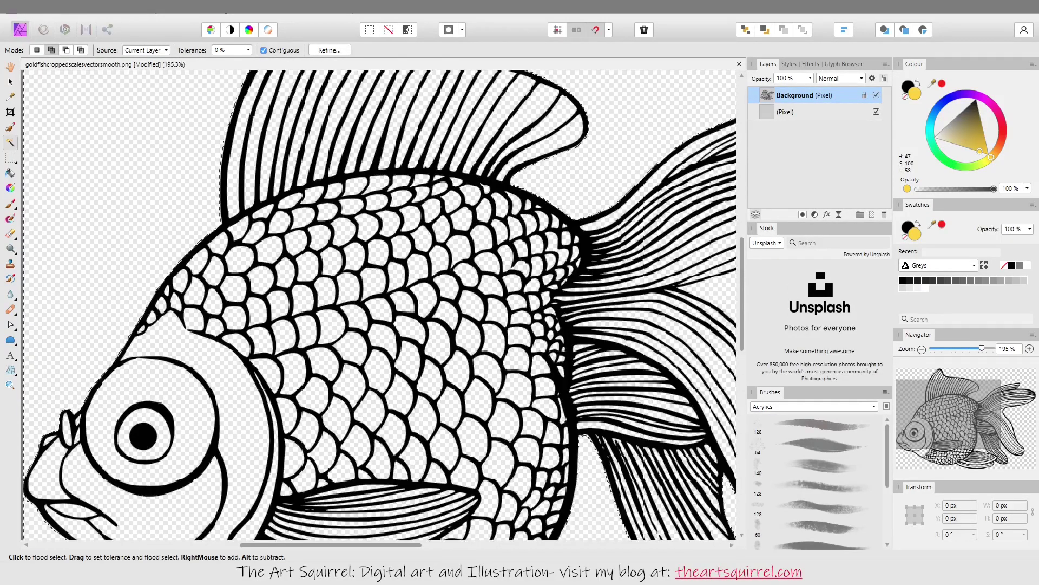
Refine the fish selection with border width 0%, feather 0 px and ramp -51%, and output it as a selection
key("ctrl+alt+r")
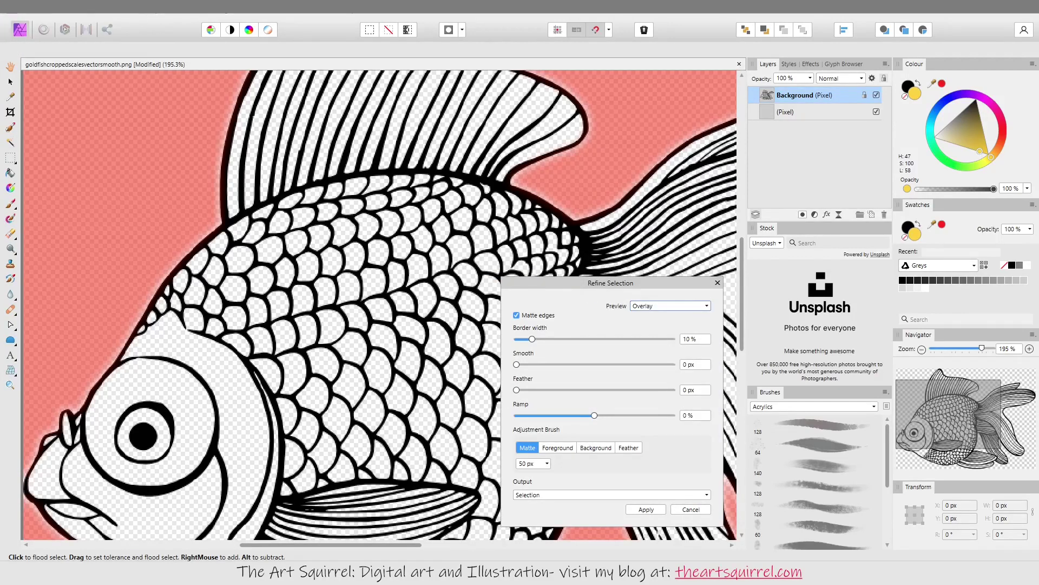
left_click_drag(595, 415, 566, 415)
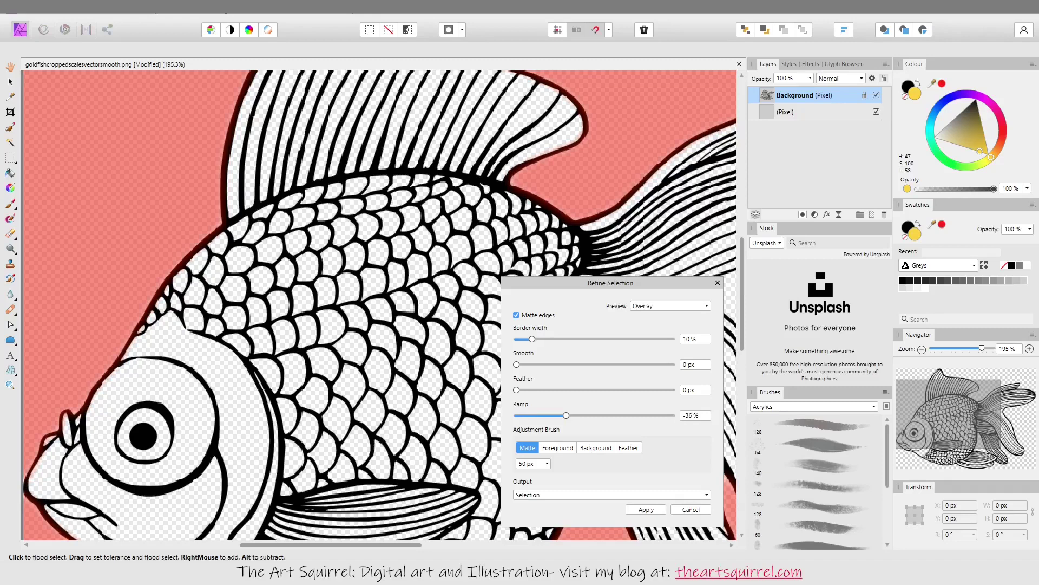
mouse_move(531, 339)
left_mouse_down()
mouse_move(673, 339)
mouse_move(517, 338)
left_mouse_up()
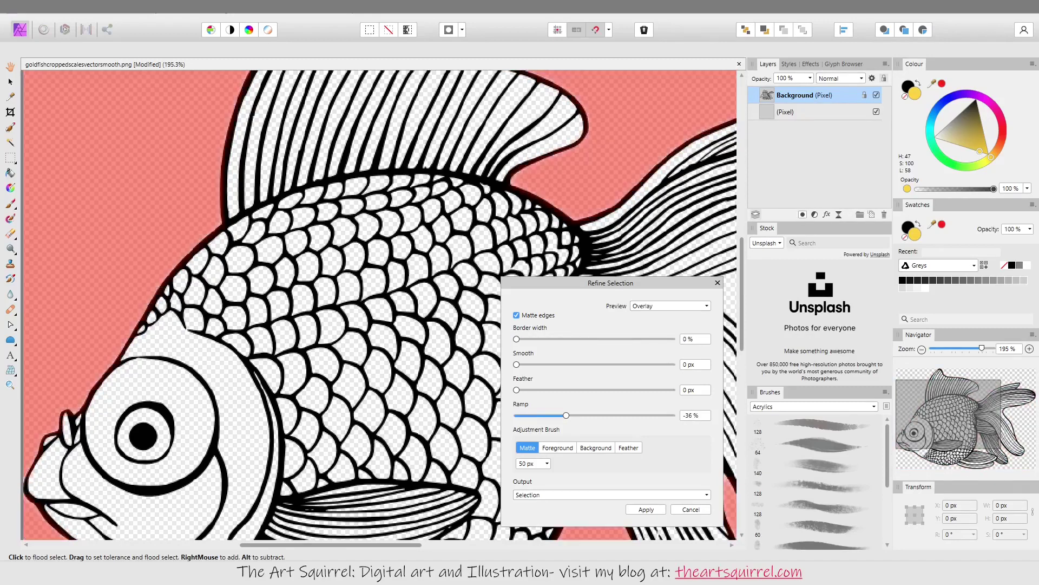
left_click_drag(559, 390, 612, 389)
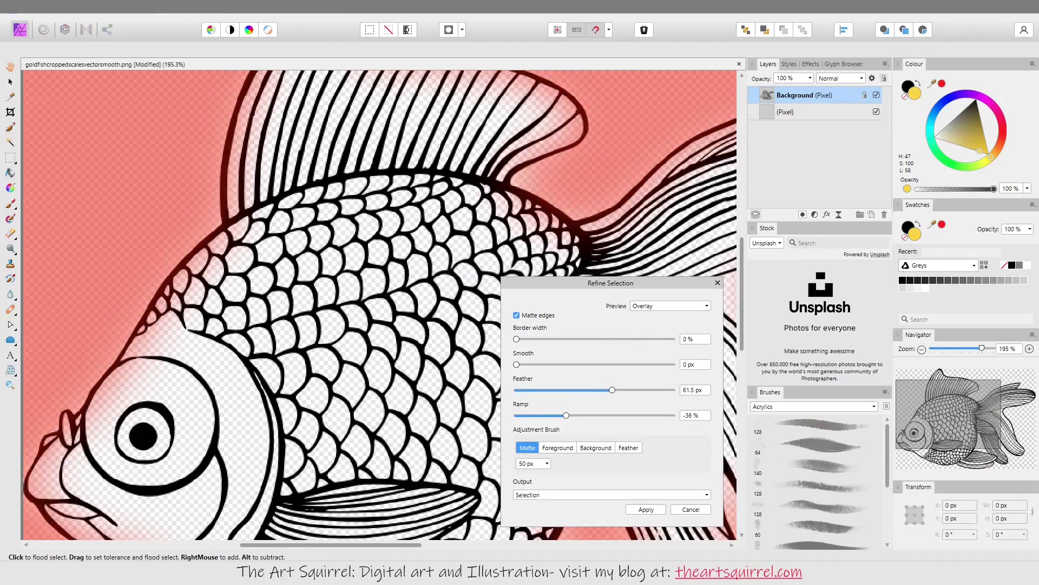
left_click_drag(518, 390, 555, 415)
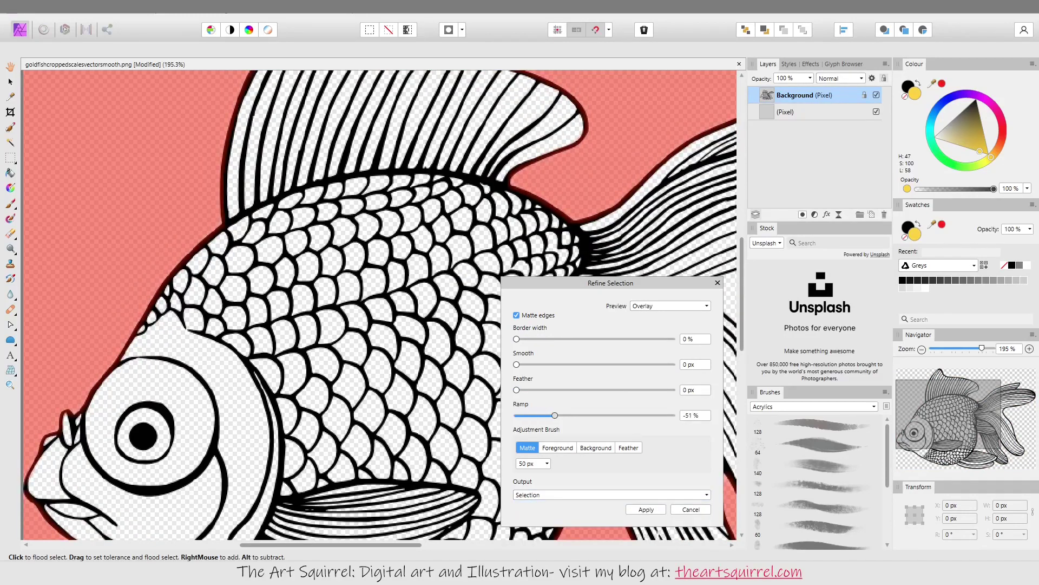
scroll(379, 303, "down", 3)
left_click_drag(611, 283, 403, 196)
scroll(460, 271, "down", 5)
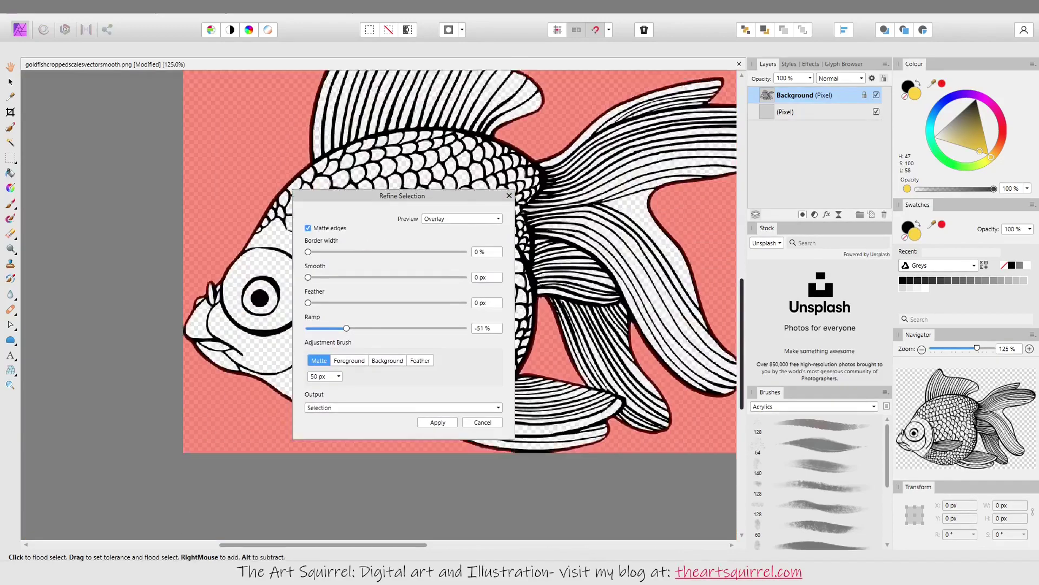
scroll(460, 303, "up", 2)
key("Return")
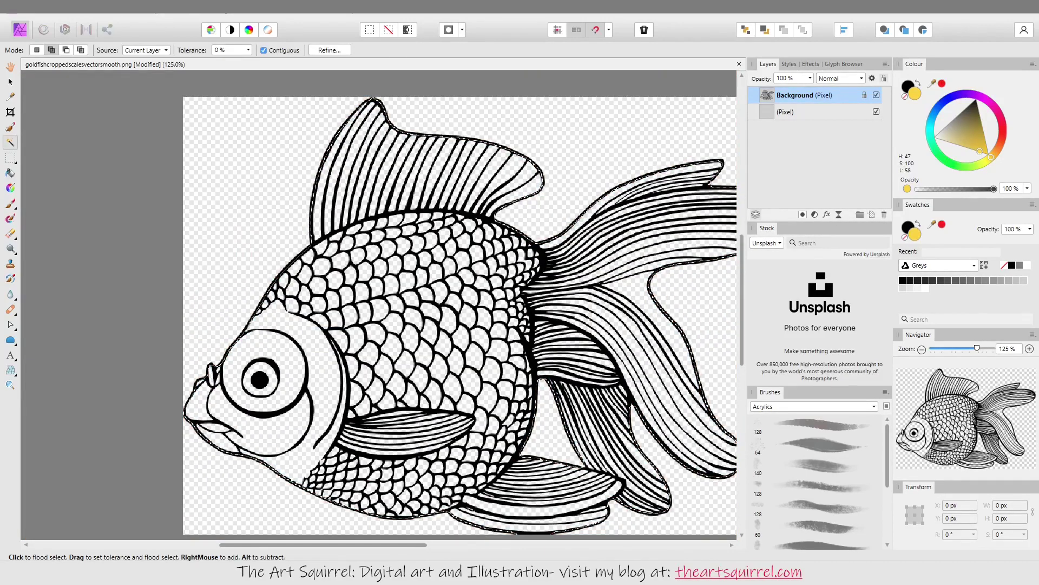
Fill the refined fish selection on the lower pixel layer with yellow (H 47, S 100, L 58) and deselect
scroll(260, 379, "up", 3)
scroll(260, 379, "down", 3)
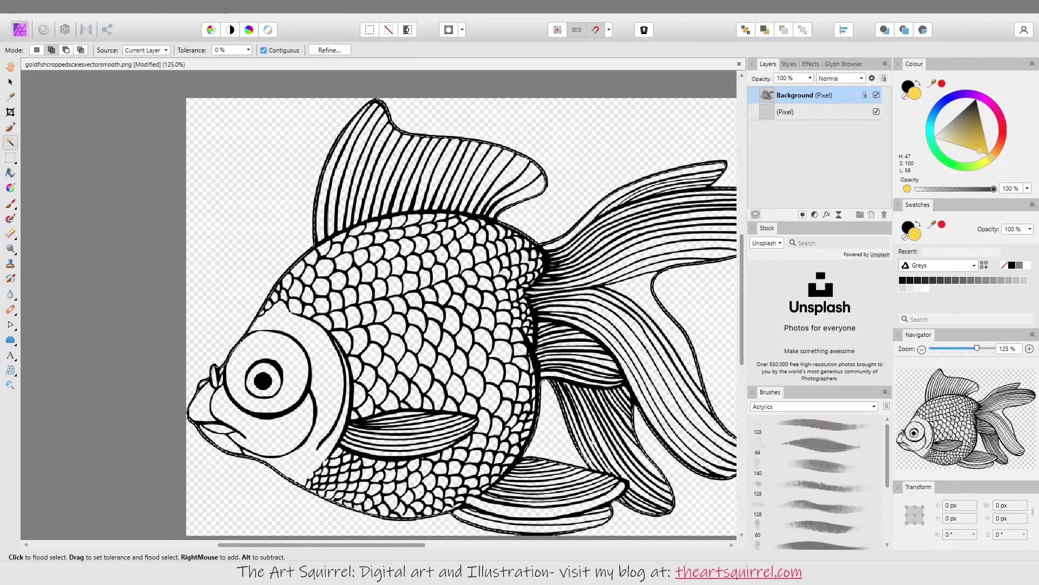
left_click(812, 111)
key("g")
left_click(569, 422)
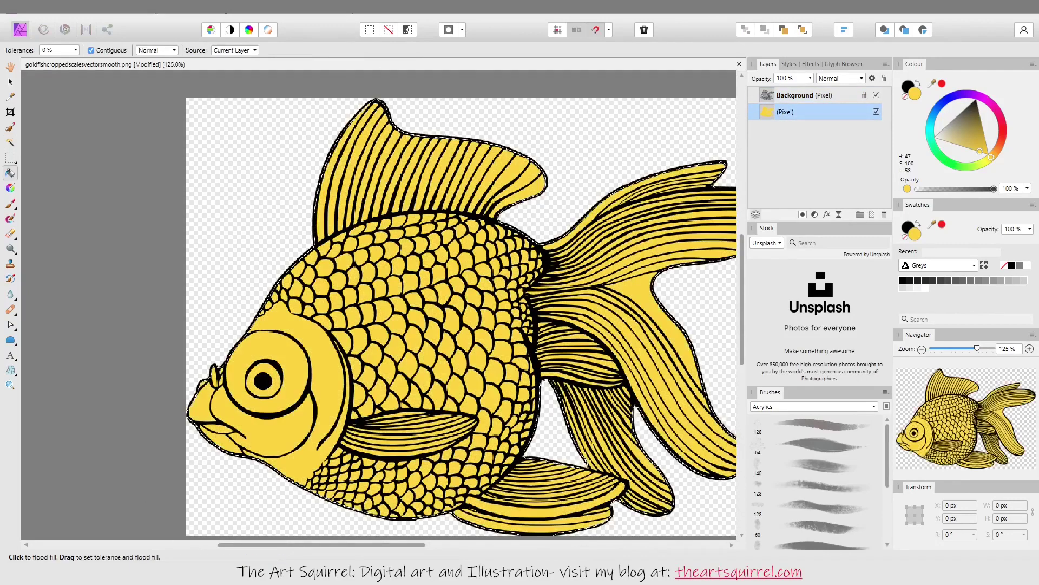
scroll(374, 342, "up", 5)
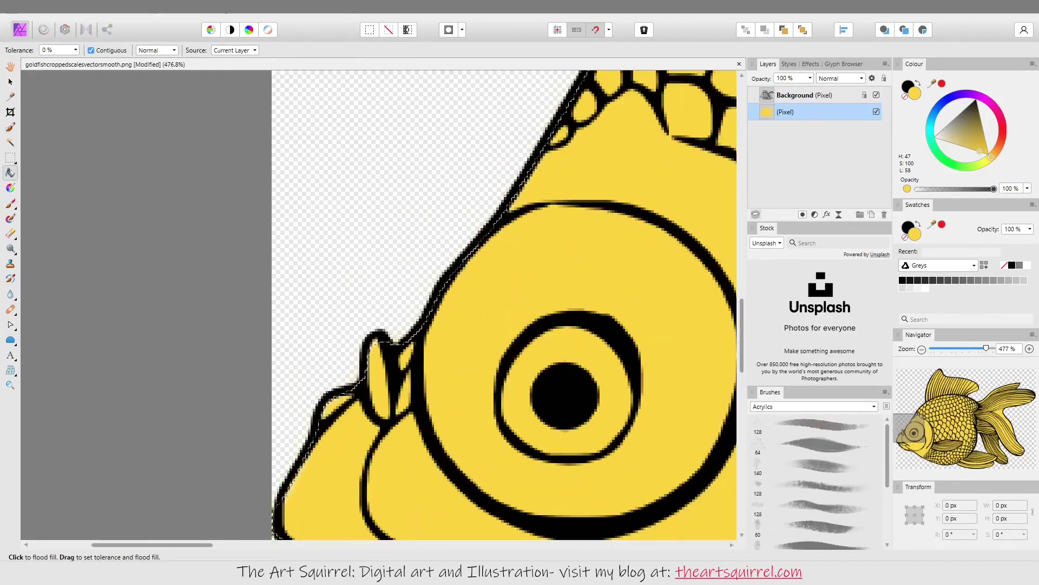
key("ctrl+d")
Set up the Pixel tool with yellow as the active colour and the 4 px brush from the Basic brushes
key("b")
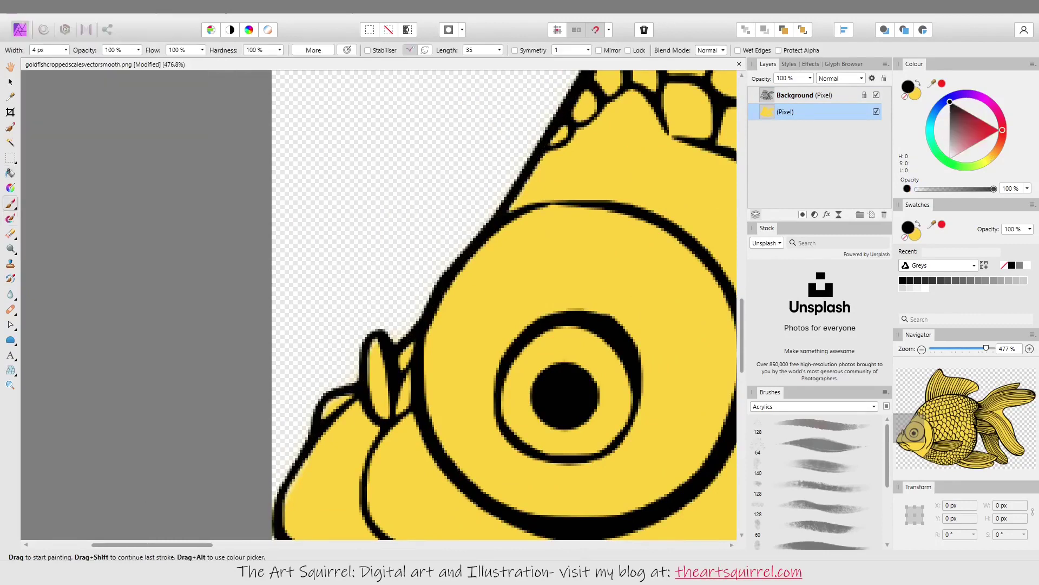
left_click(11, 203)
left_click(51, 232)
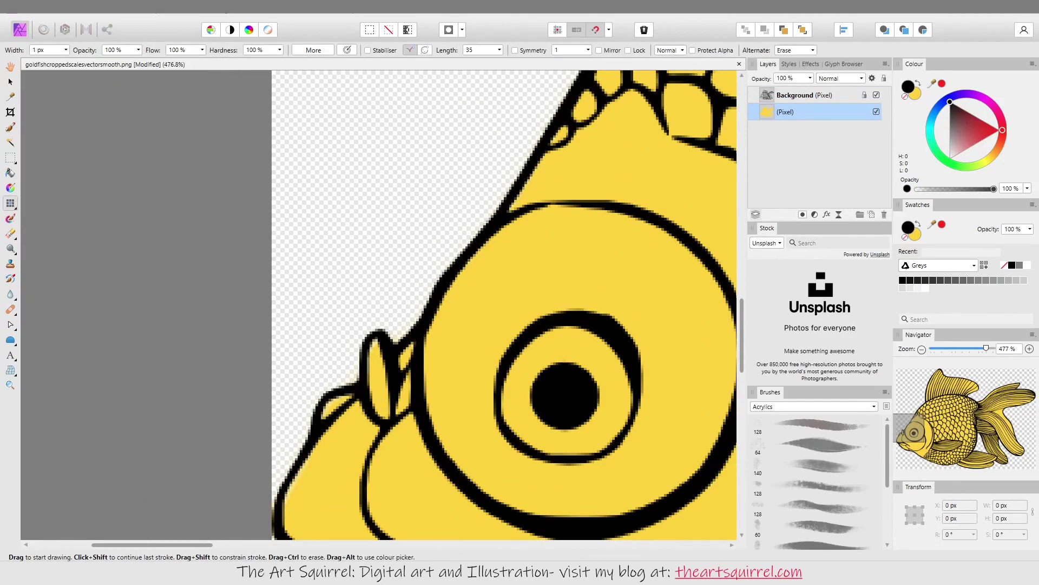
key("x")
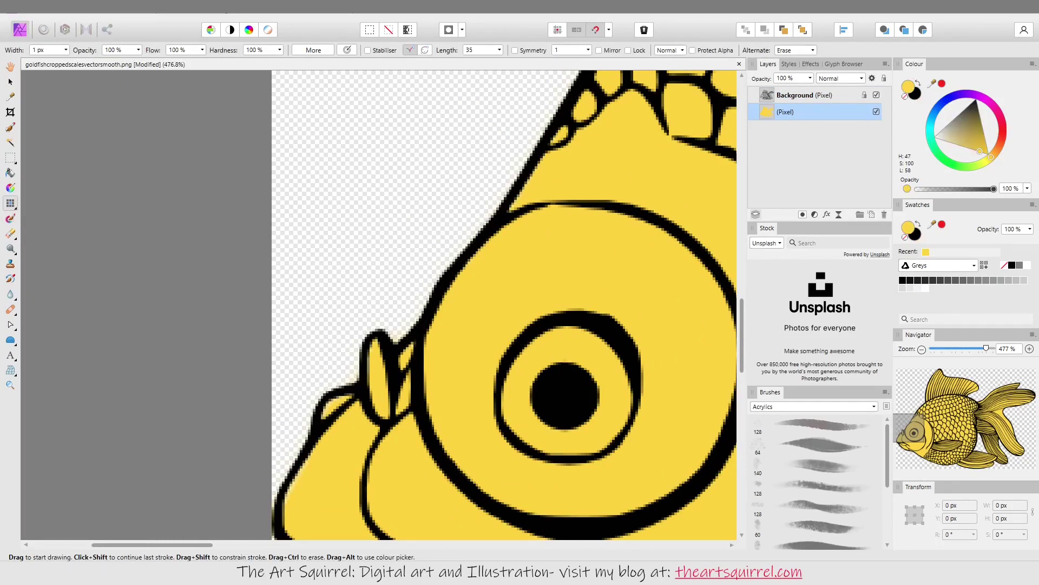
left_click(812, 406)
left_click(801, 245)
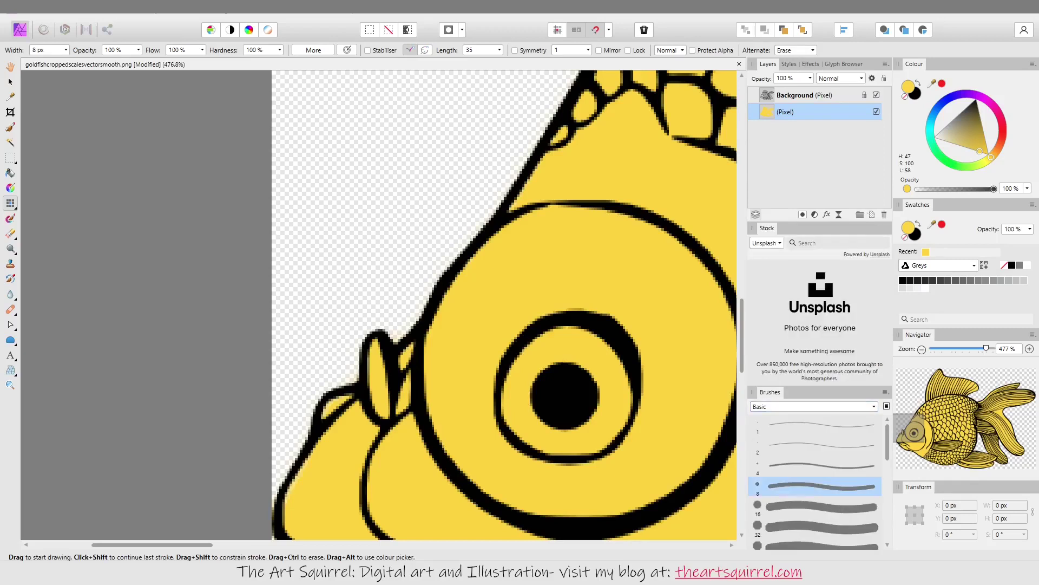
left_click(822, 465)
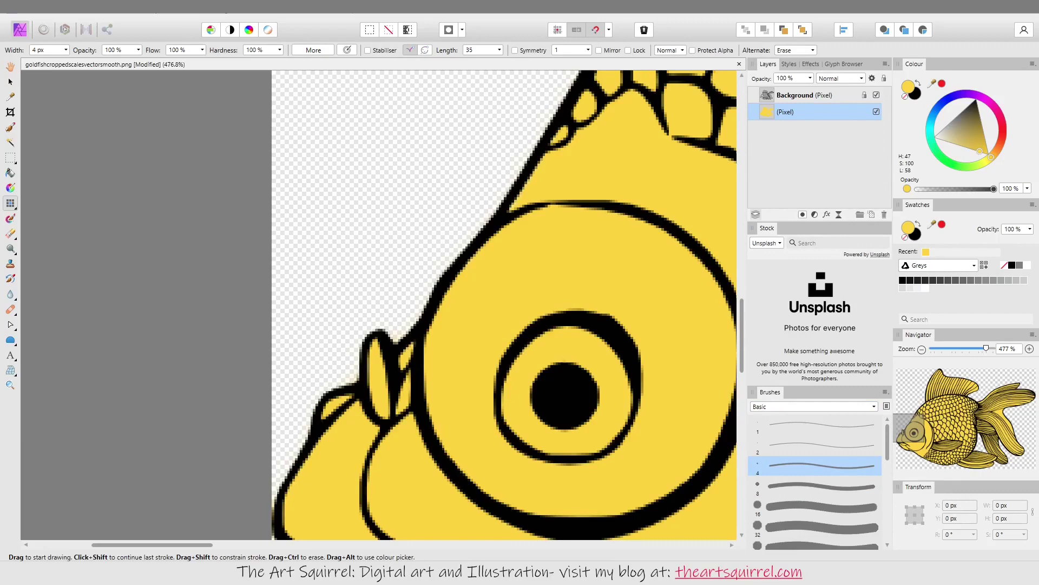
Inspect the outline of the fish from the mouth along the belly, tail and dorsal fin for gaps or spill in the yellow fill
scroll(504, 306, "down", 6)
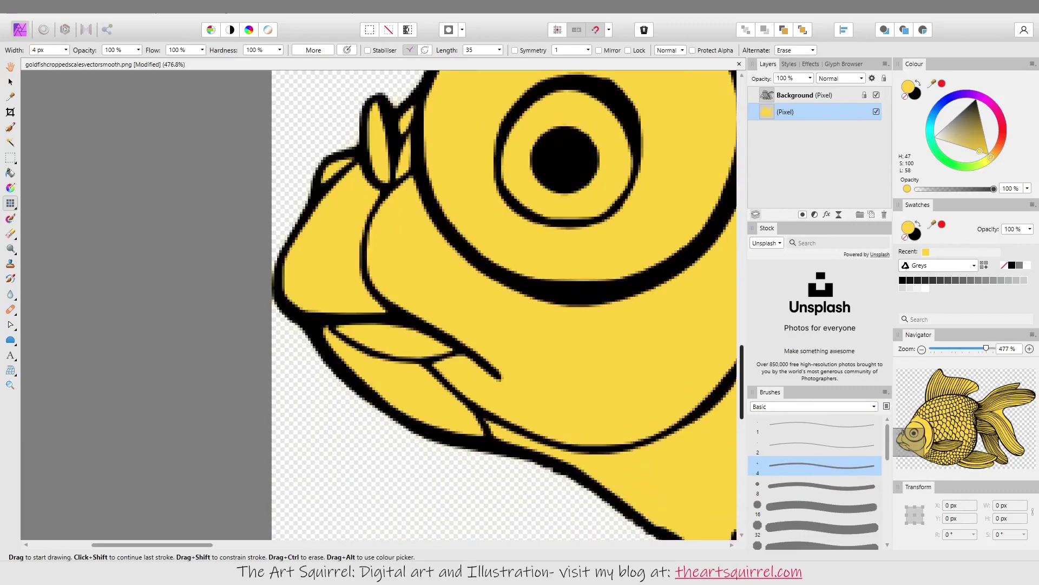
scroll(504, 306, "down", 3)
scroll(504, 305, "right", 5)
scroll(504, 305, "down", 2)
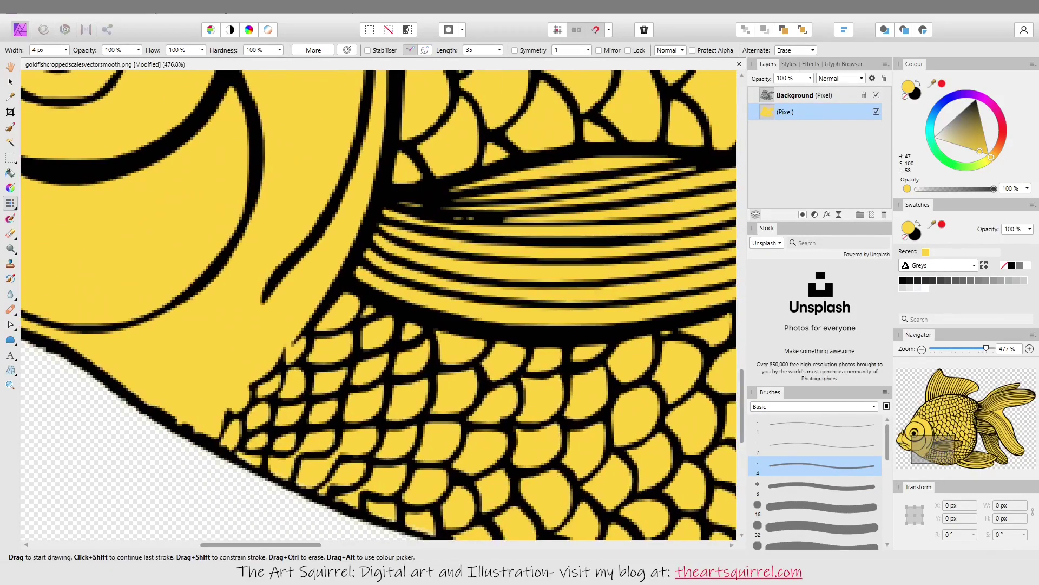
scroll(379, 303, "down", 3)
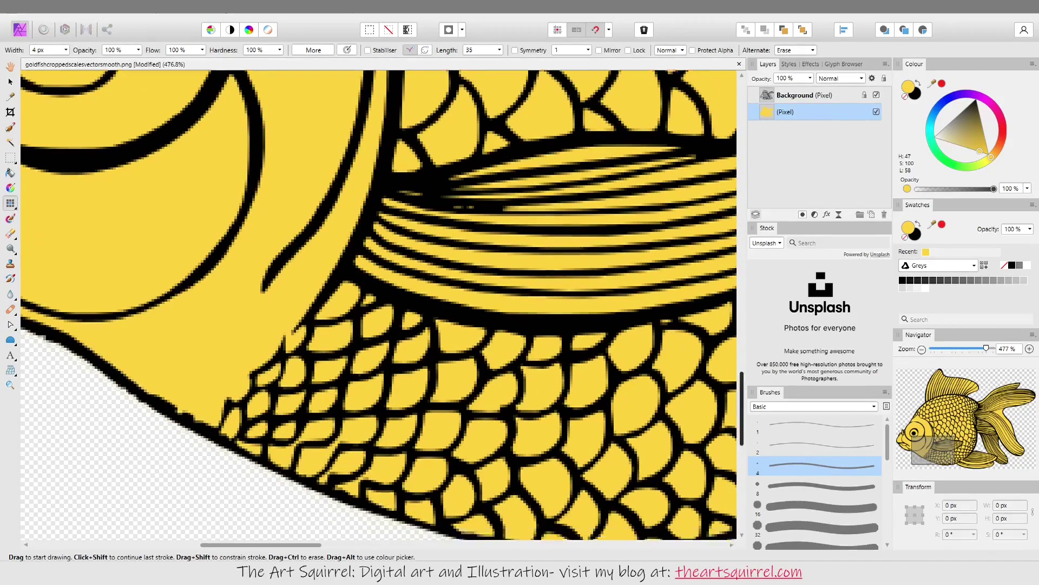
scroll(379, 303, "right", 5)
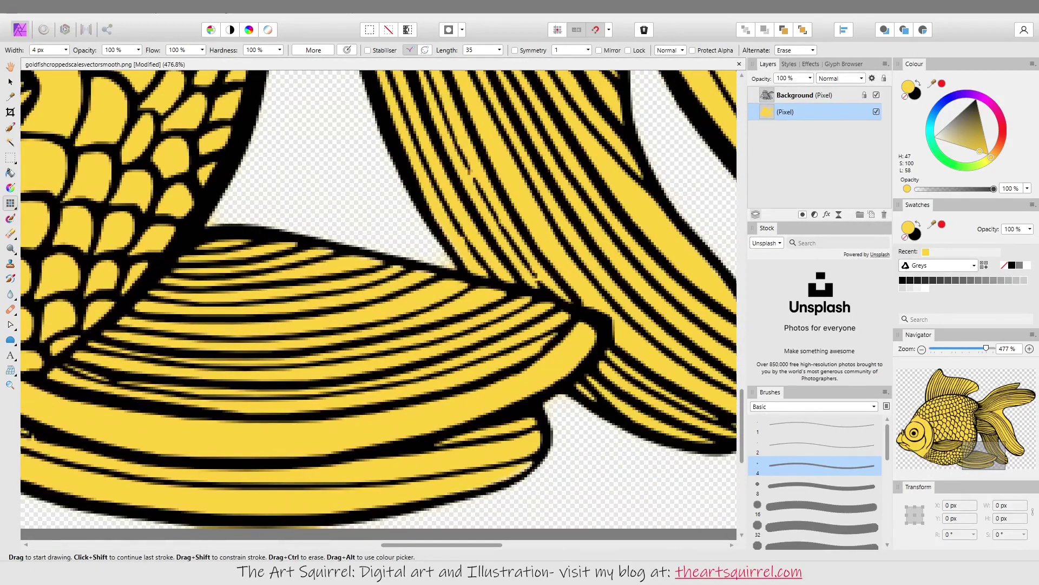
scroll(379, 297, "right", 5)
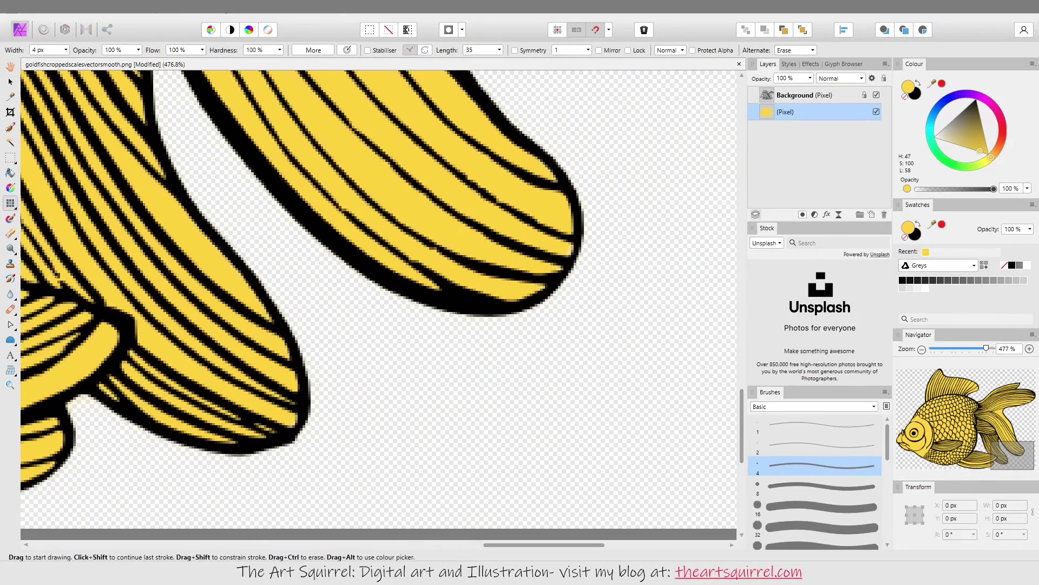
scroll(379, 303, "up", 6)
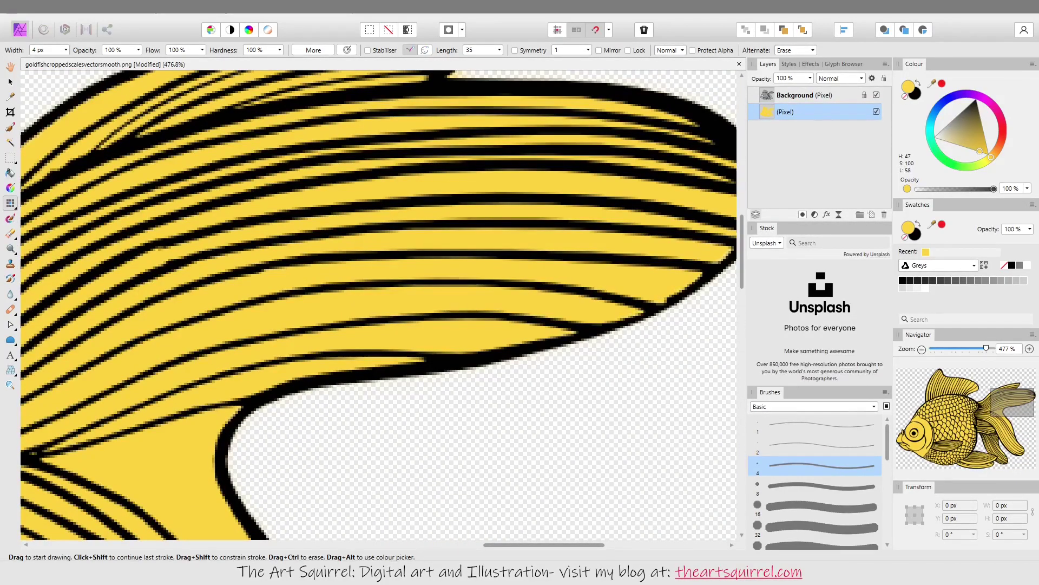
scroll(379, 303, "right", 4)
scroll(379, 303, "up", 5)
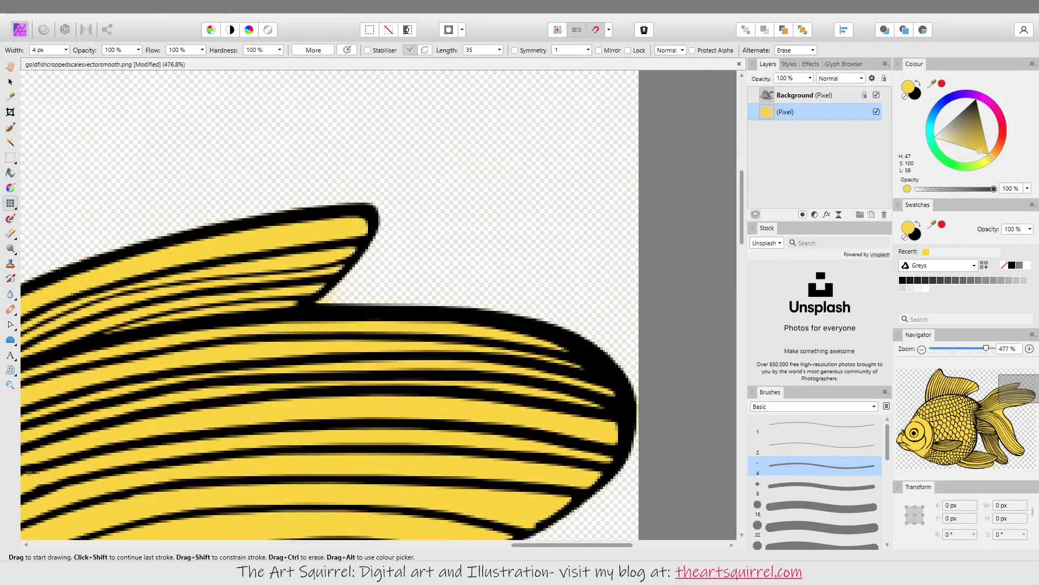
scroll(379, 303, "left", 10)
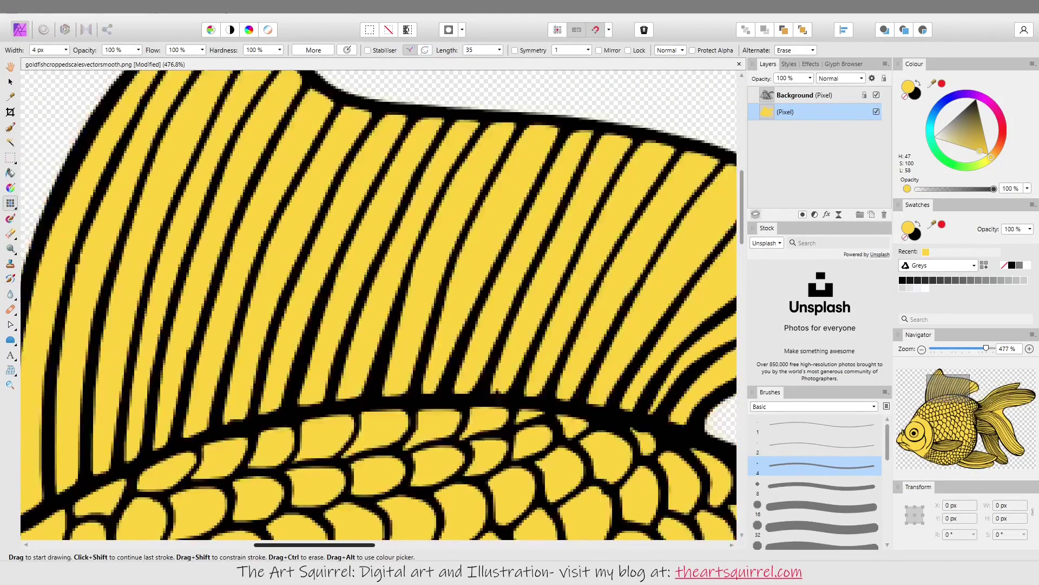
scroll(379, 303, "left", 8)
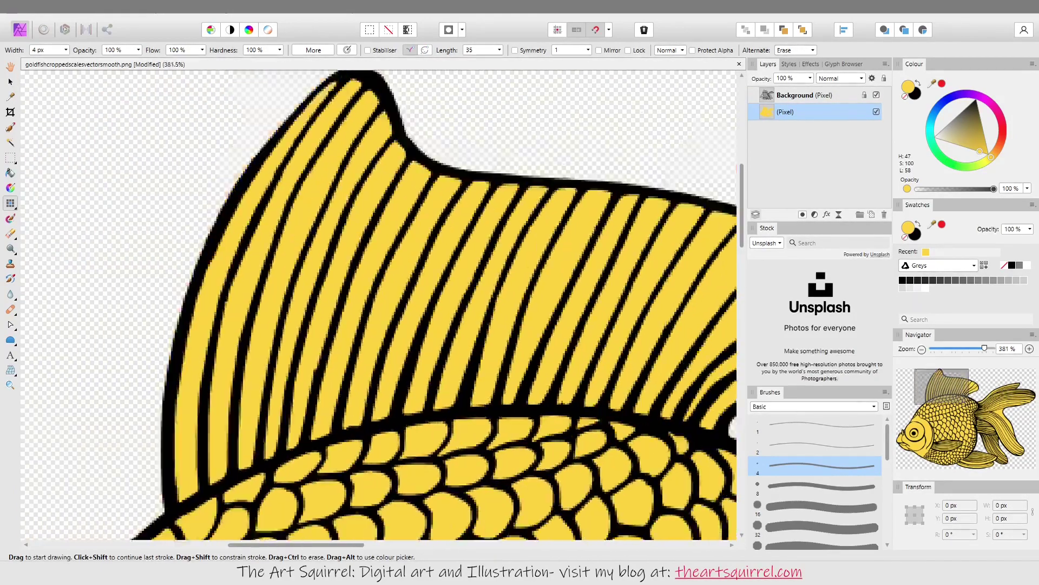
Try flood-selecting the area outside the fish with All layers as the source and a tolerance of 20%
scroll(379, 303, "up", 5)
scroll(379, 303, "up", 3)
scroll(428, 439, "down", 3)
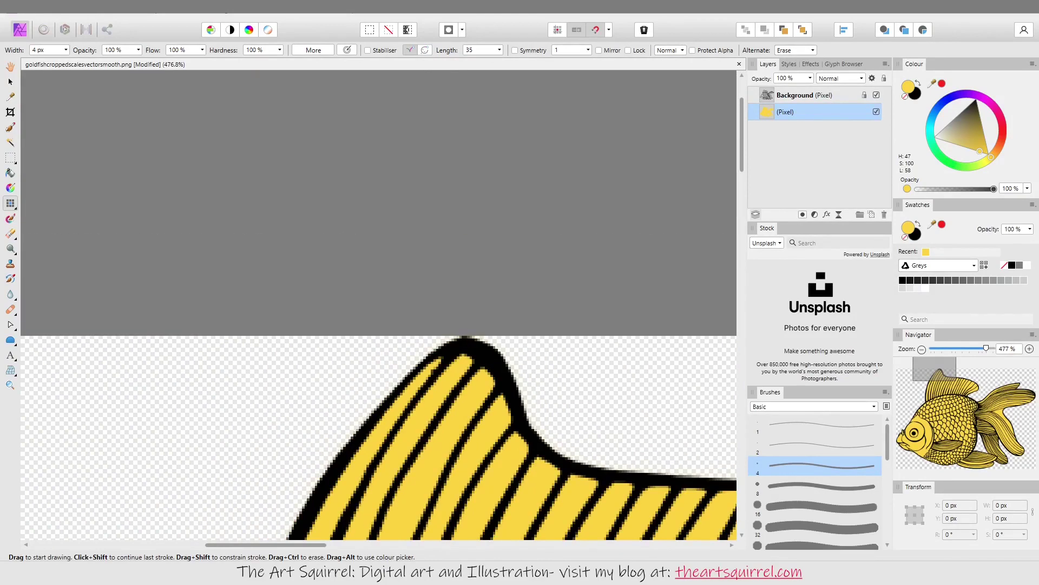
scroll(260, 312, "down", 10)
scroll(259, 312, "down", 4)
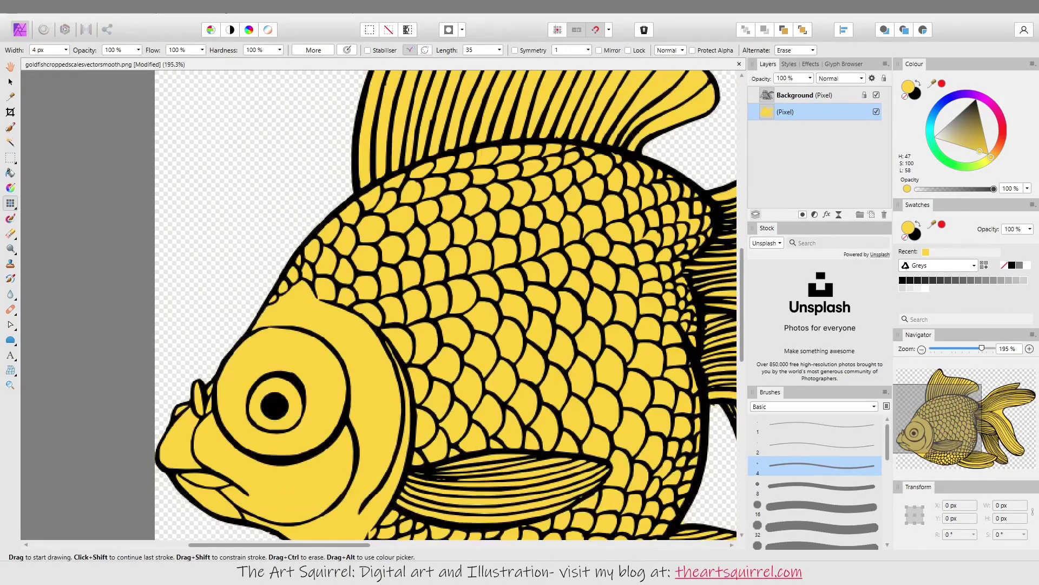
key("w")
left_click(145, 50)
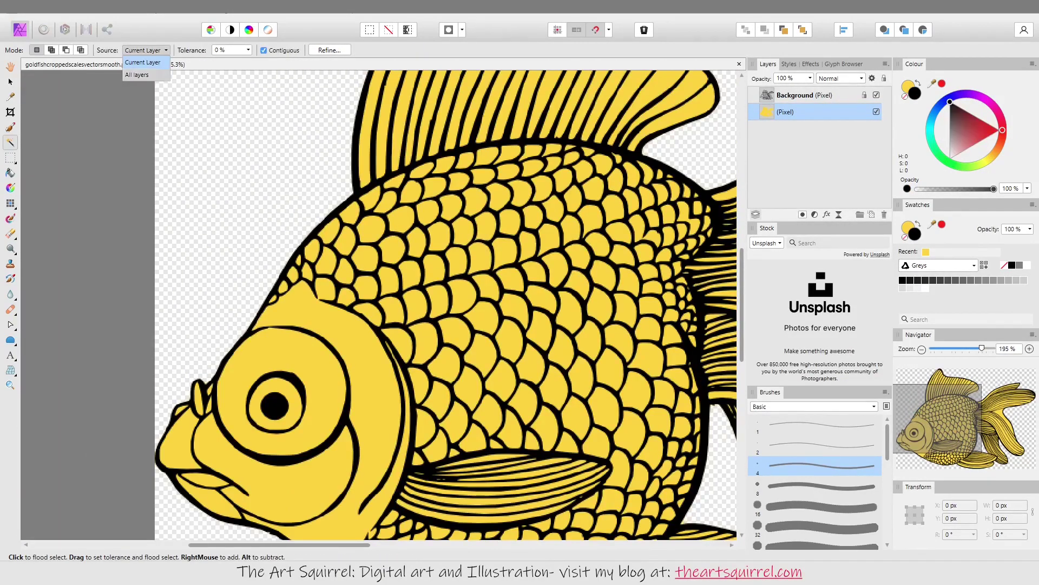
left_click(142, 76)
left_click(243, 50)
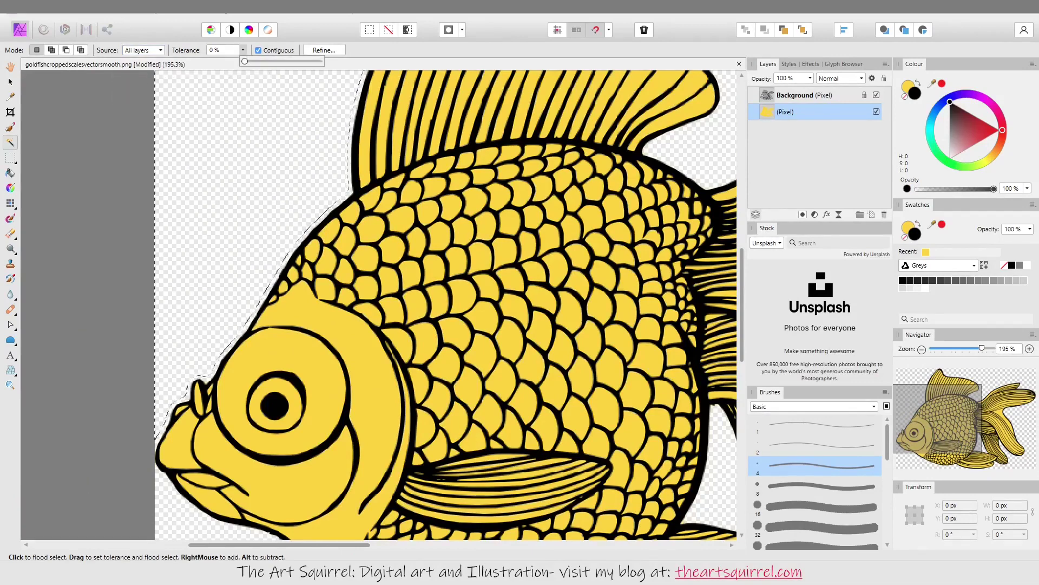
left_click_drag(244, 61, 260, 61)
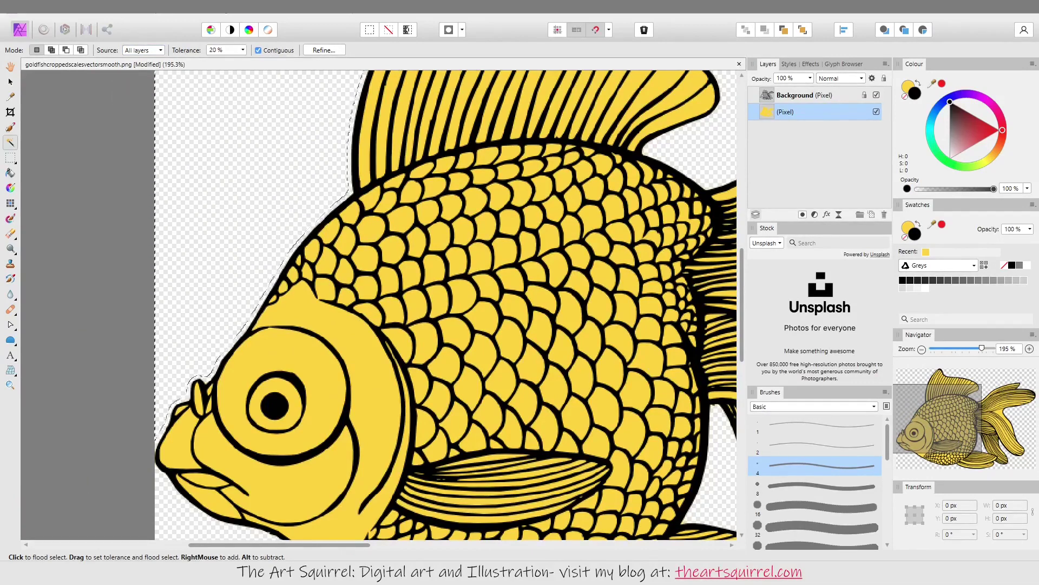
left_click_drag(317, 222, 295, 222)
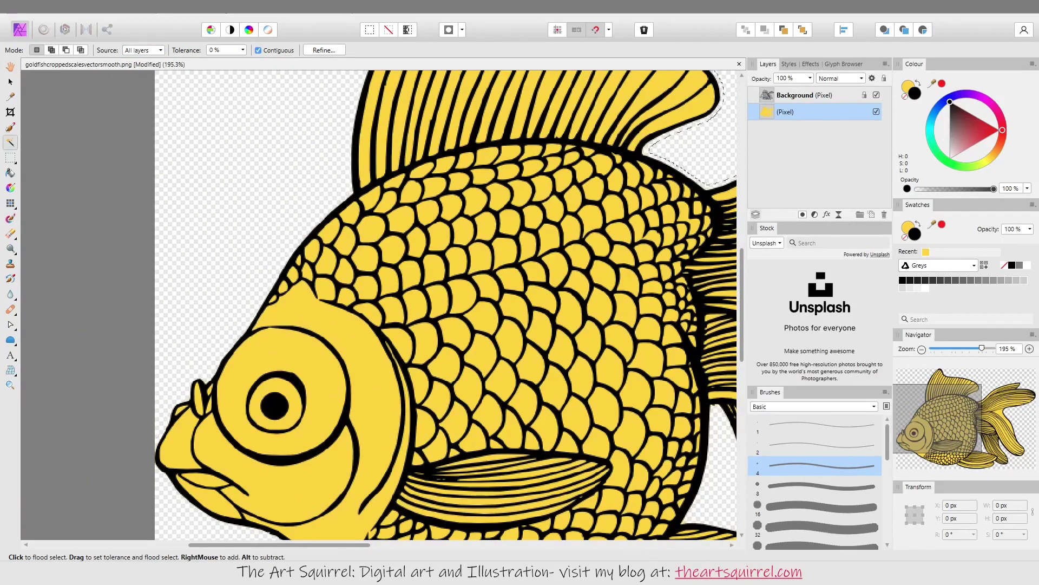
left_click_drag(256, 61, 244, 61)
Flood-select the empty area around the fish on the Background layer, with Current Layer as the source and 0% tolerance
left_click(805, 94)
left_click(145, 49)
left_click(142, 67)
left_click(319, 222)
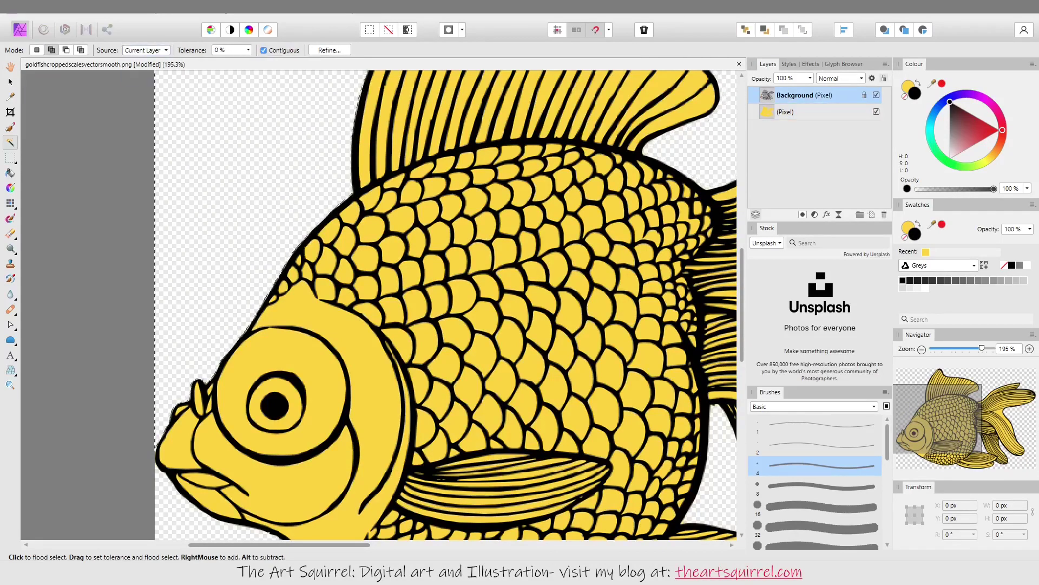
scroll(308, 336, "down", 2)
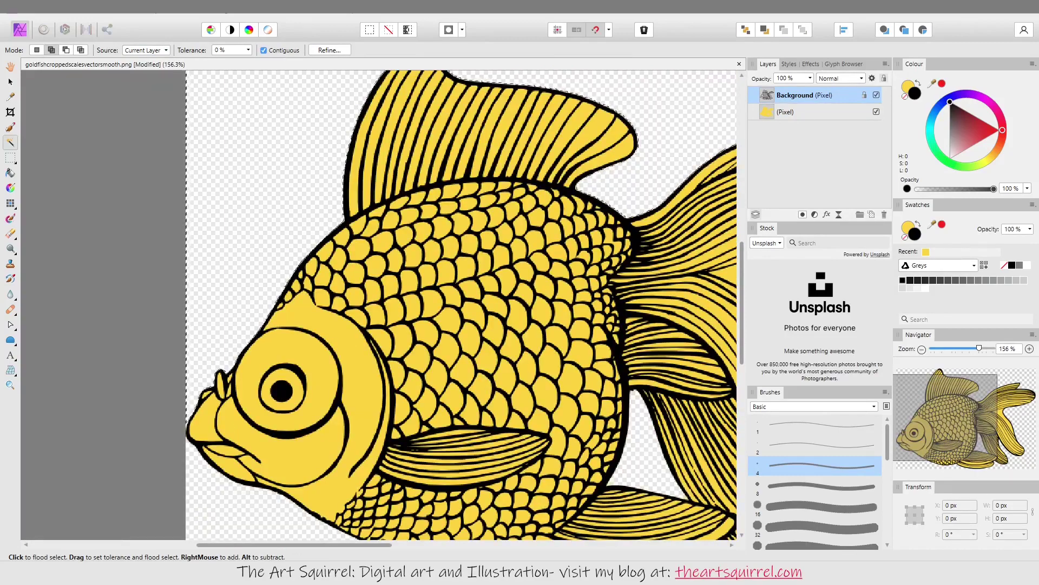
scroll(190, 441, "up", 3)
scroll(194, 422, "up", 3)
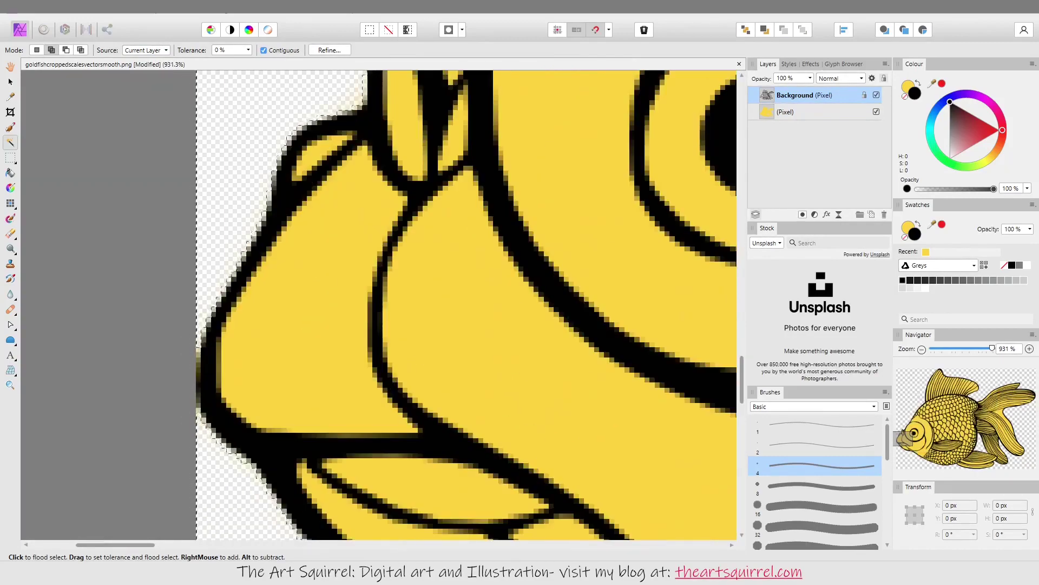
scroll(194, 423, "down", 7)
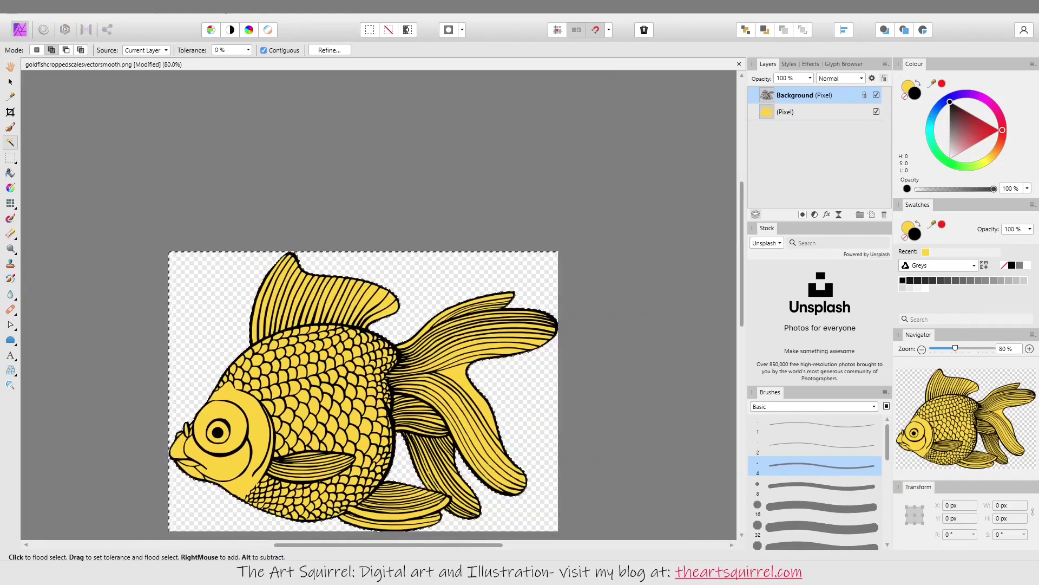
Refine the selection around the fish with matte edges off, border width 0%, smooth 0 px, feather 0 px, ramp 0% and Selection as output
scroll(459, 359, "up", 5)
key("ctrl+alt+r")
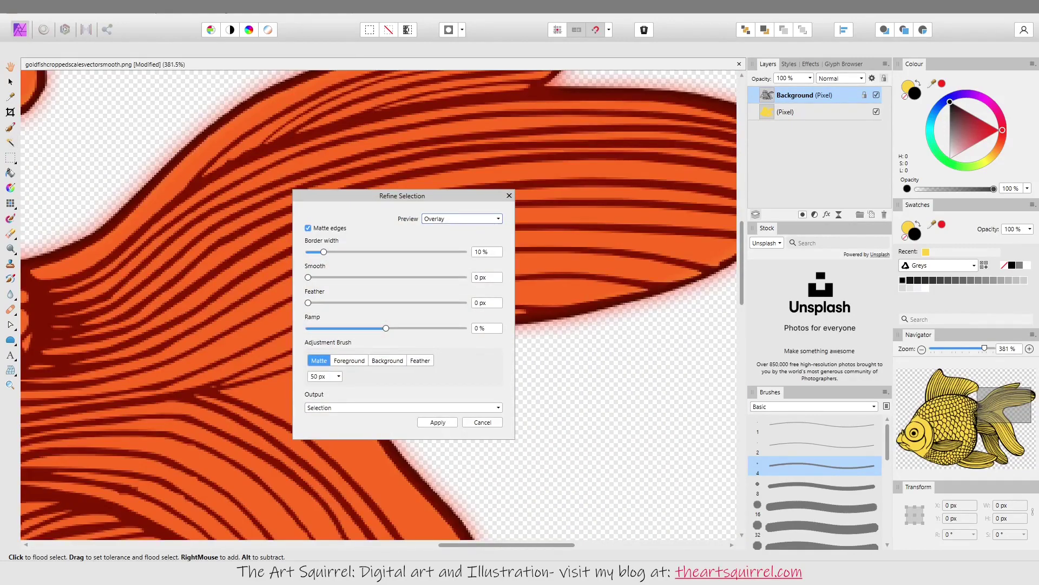
left_click_drag(340, 328, 399, 328)
left_click_drag(347, 277, 417, 278)
mouse_move(324, 252)
left_mouse_down()
mouse_move(464, 252)
mouse_move(308, 252)
left_mouse_up()
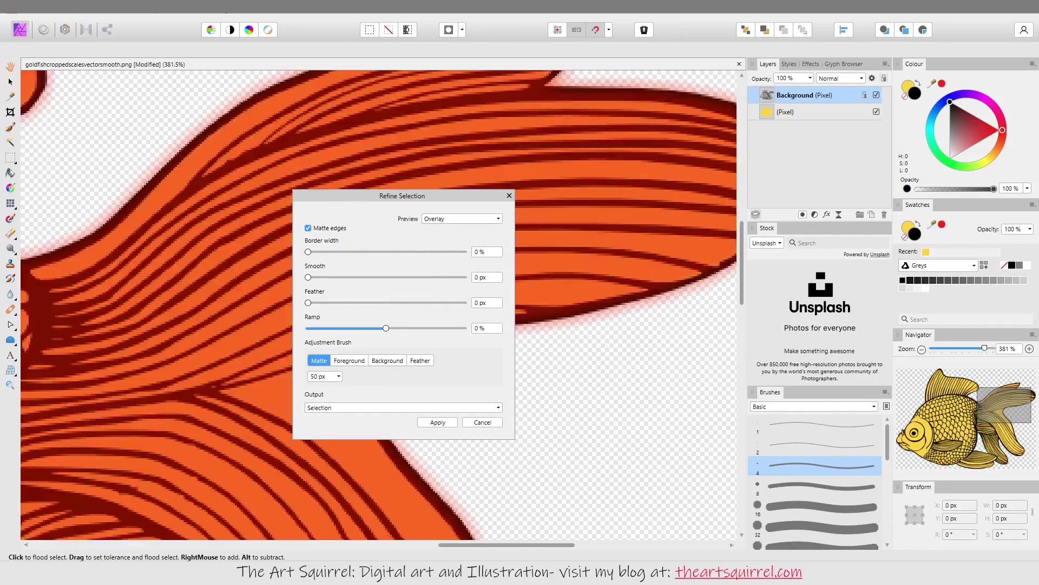
left_click(308, 228)
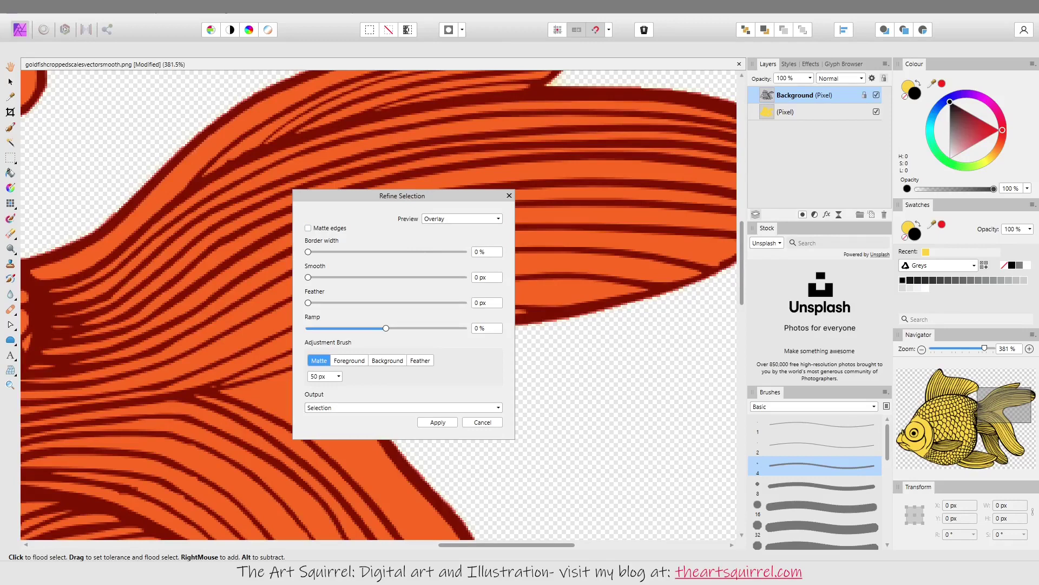
left_click_drag(404, 302, 308, 303)
left_click(420, 360)
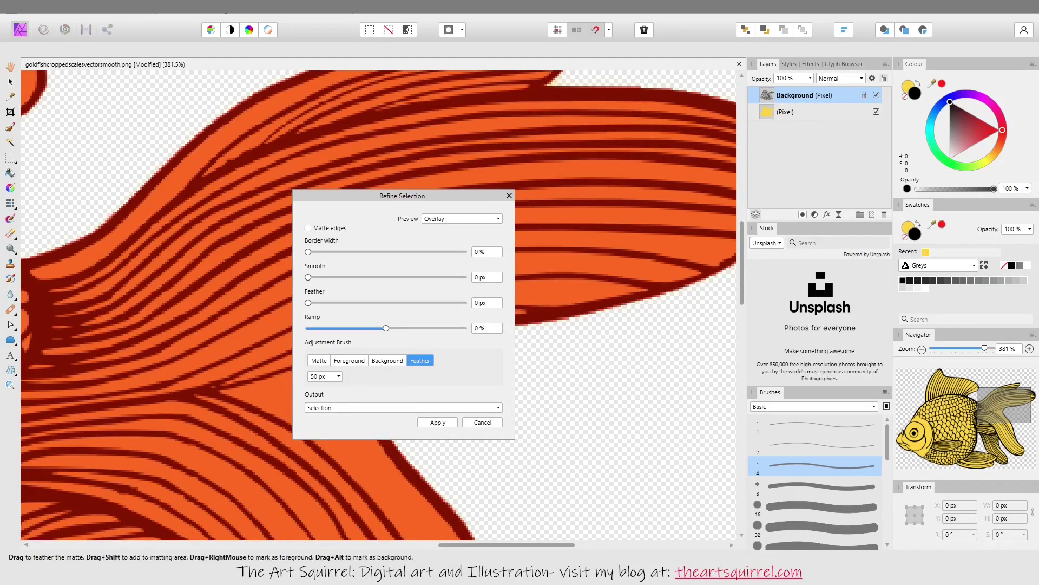
left_click(420, 360)
left_click(403, 407)
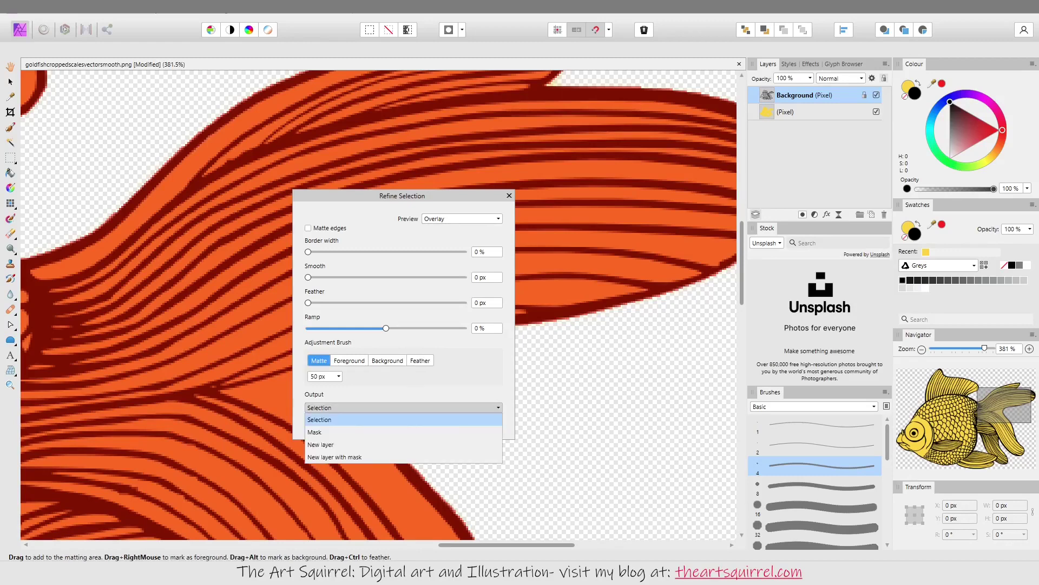
left_click(325, 418)
Try a 54.5 px feather on the refined selection and set the feather back to 0 px
scroll(379, 303, "down", 2)
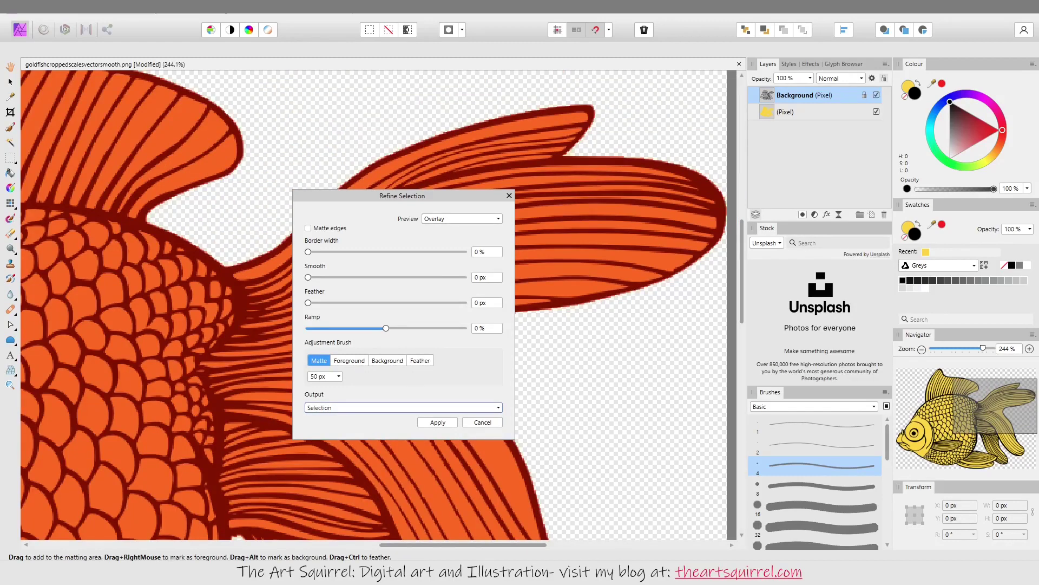
left_click_drag(308, 302, 332, 302)
mouse_move(308, 251)
left_mouse_down()
mouse_move(461, 252)
mouse_move(308, 252)
left_mouse_up()
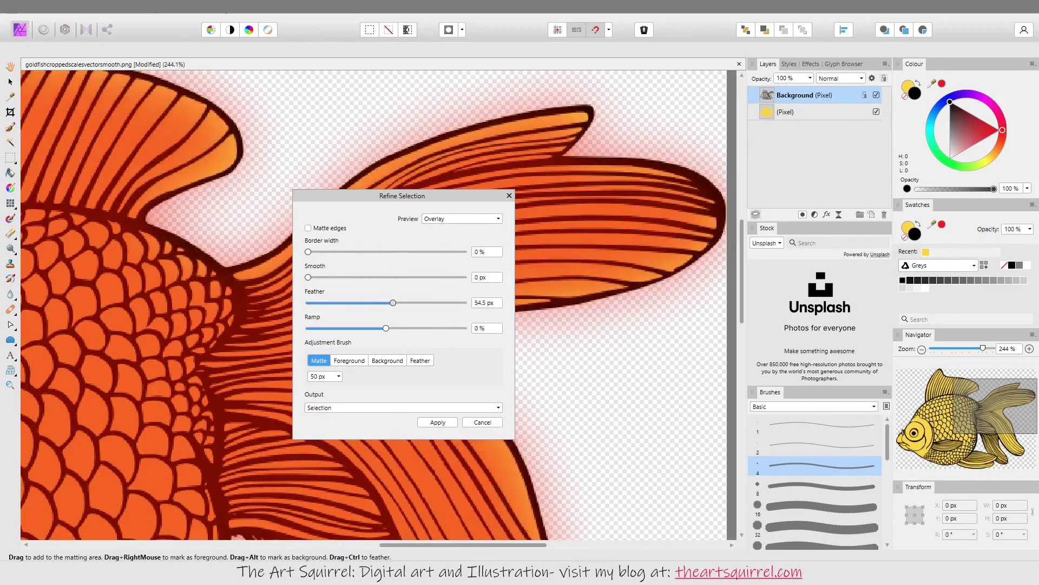
left_click_drag(332, 302, 308, 303)
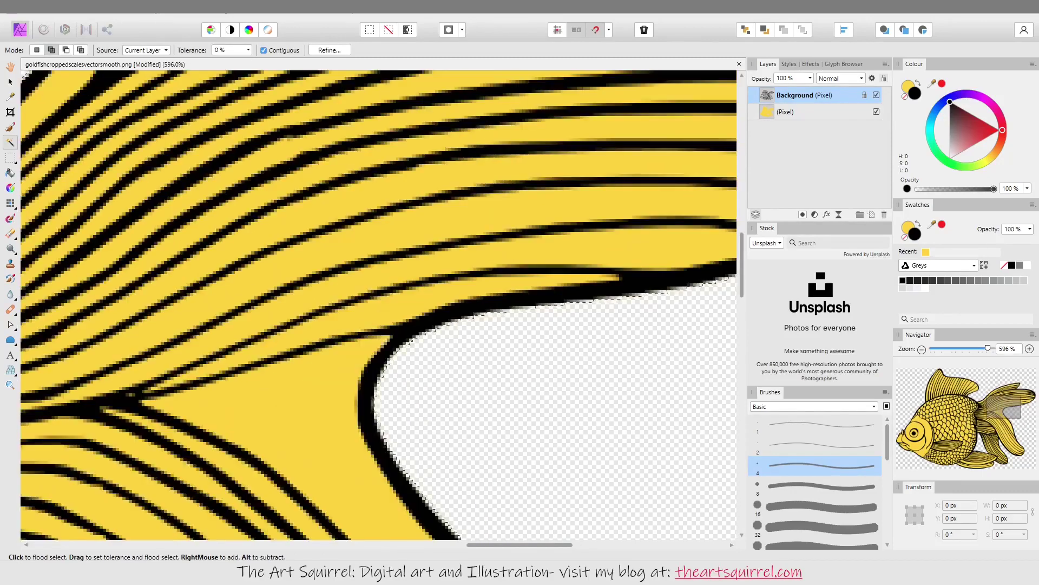
scroll(379, 303, "down", 5)
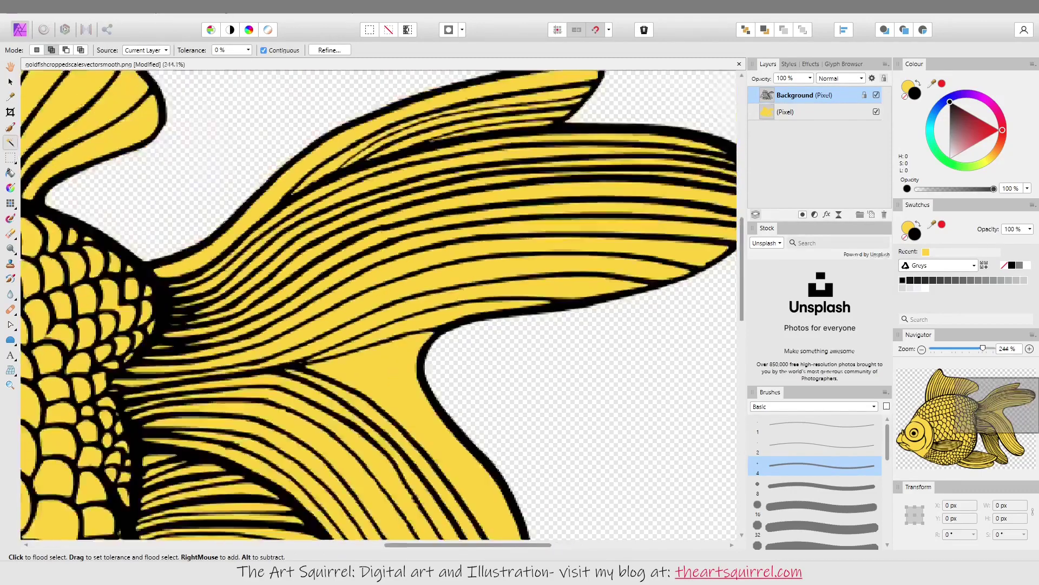
Try to resize the selection around the fish with Grow/Shrink at a radius of -21.3 px
key("alt+s")
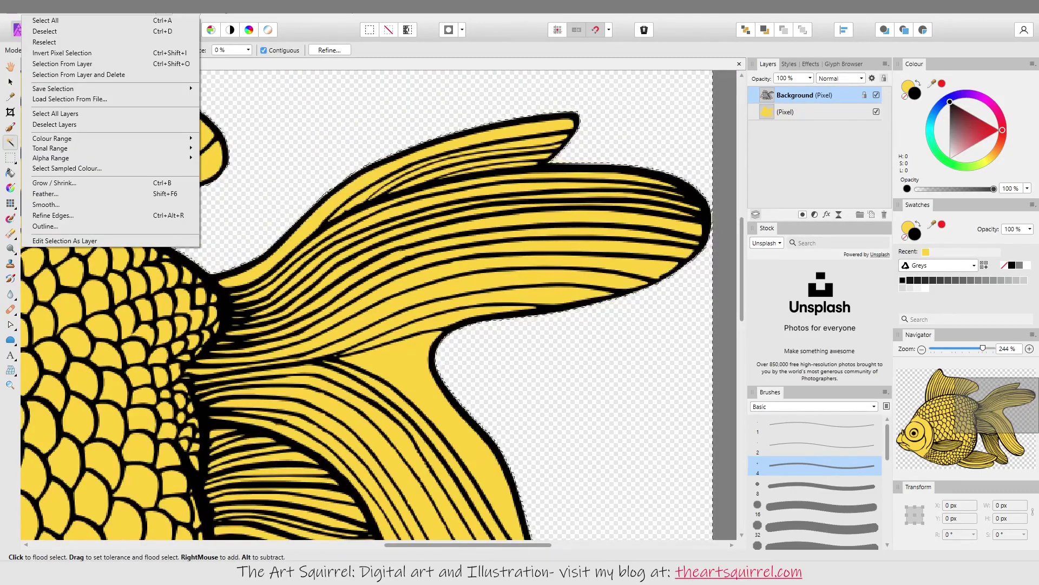
key("Down")
key("g")
key("Return")
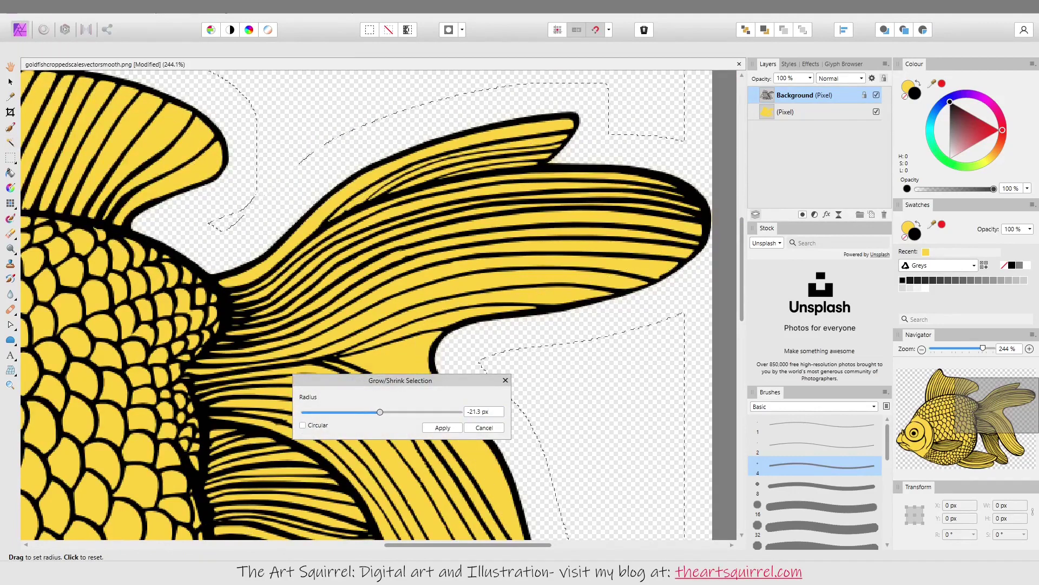
key("Return")
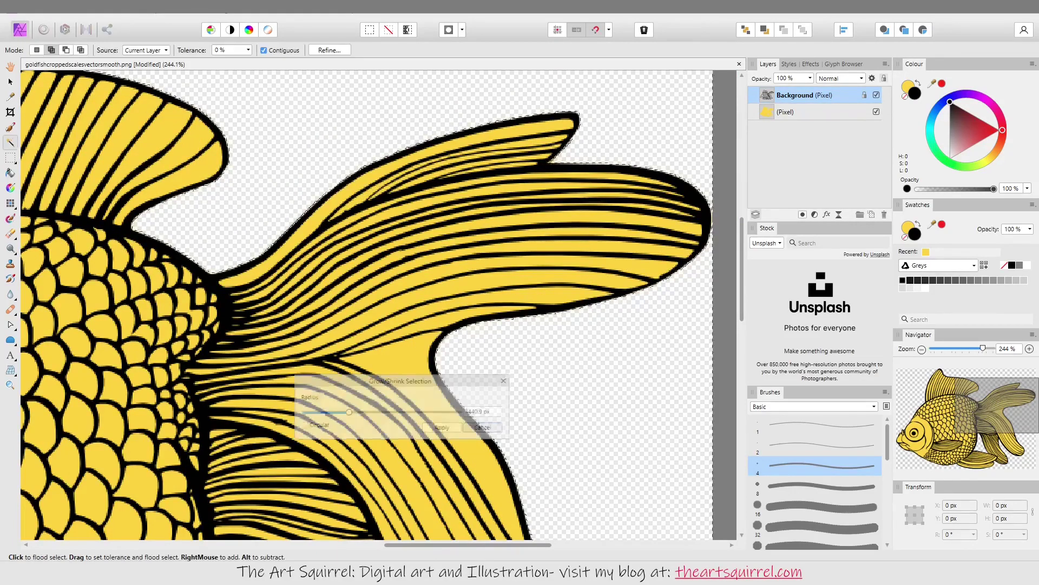
key("alt+s")
key("Up")
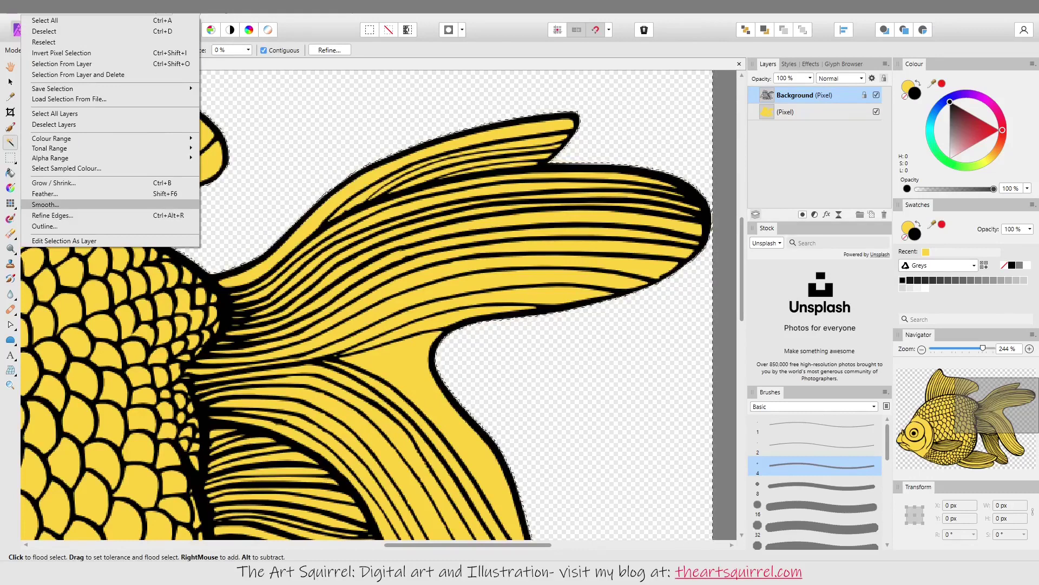
key("Down")
key("Return")
key("space")
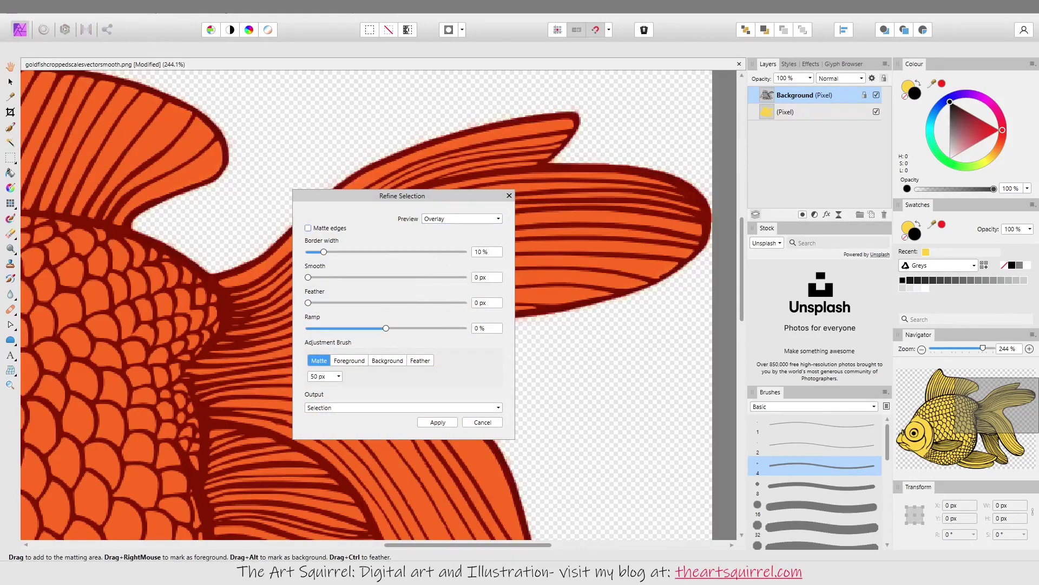
key("Escape")
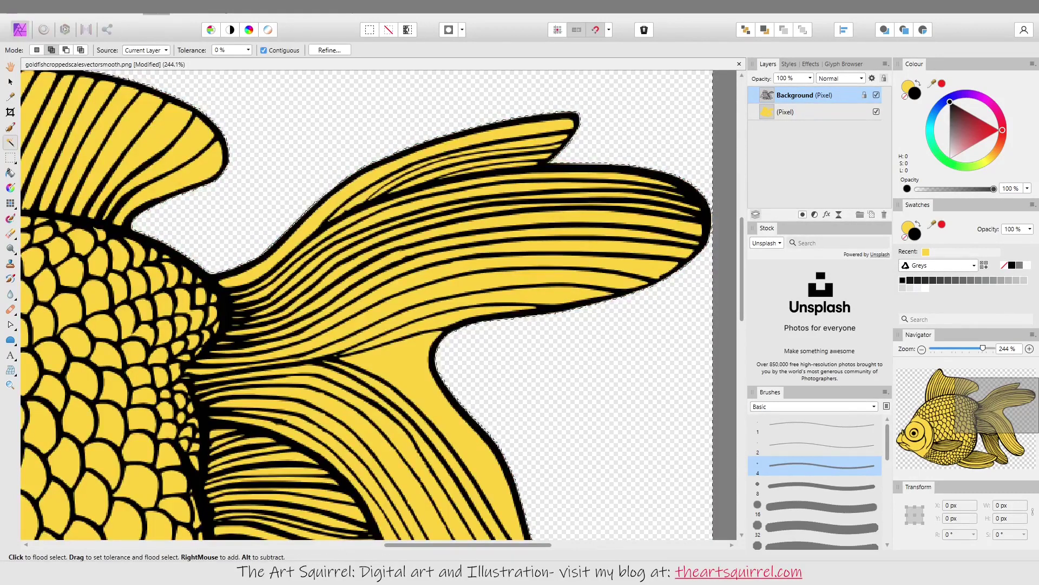
key("alt+s")
key("Return")
key("Escape")
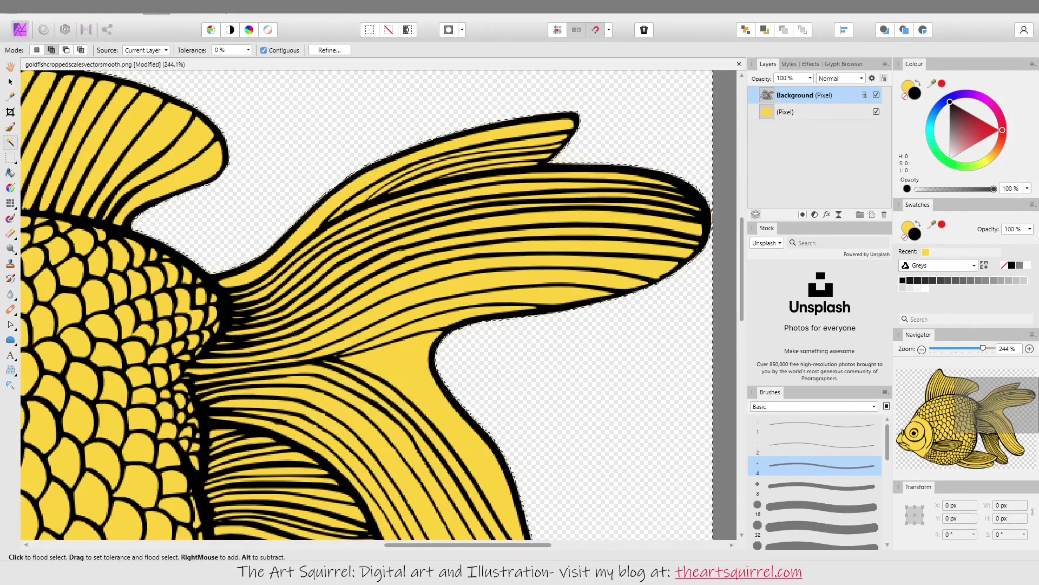
key("alt+s")
key("Up")
key("Up")
key("Up")
key("Return")
key("Right")
key("Right")
key("Right")
key("Right")
key("Right")
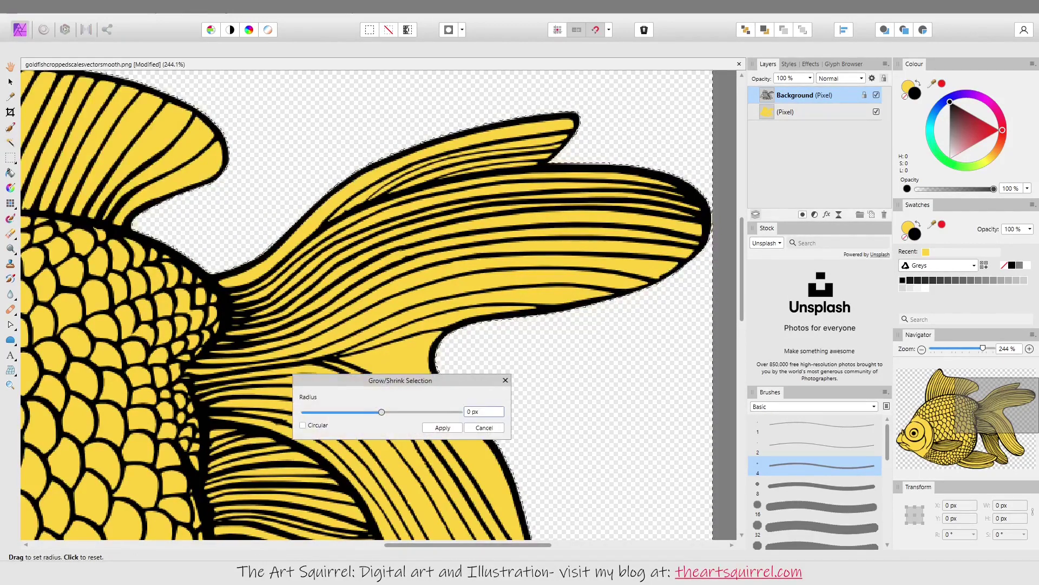
key("Escape")
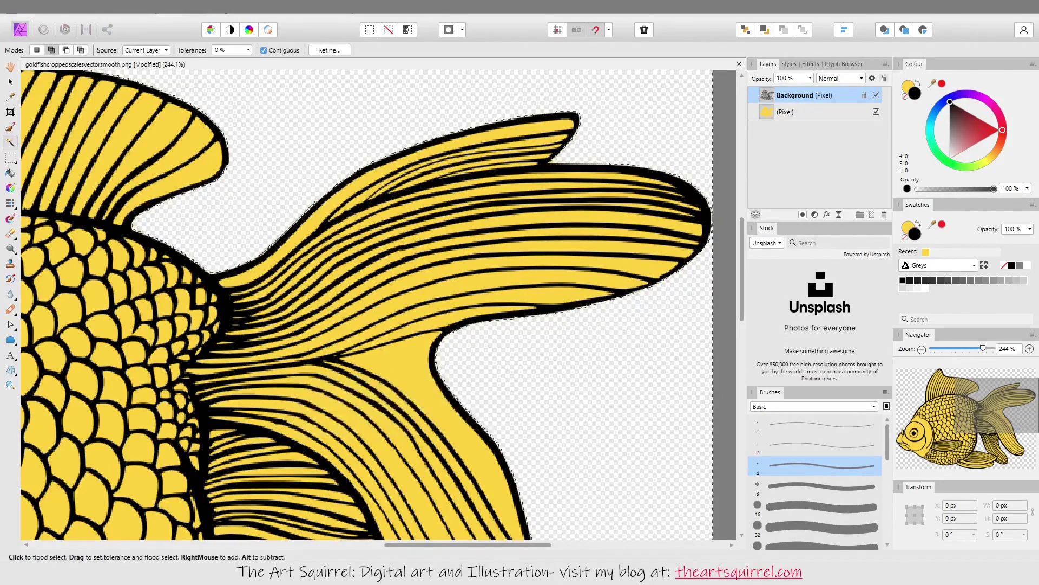
Start Grow/Shrink on the selection around the fish with the Circular option on
key("alt+s")
key("Up")
key("Up")
key("Up")
key("Return")
key("Left")
key("Left")
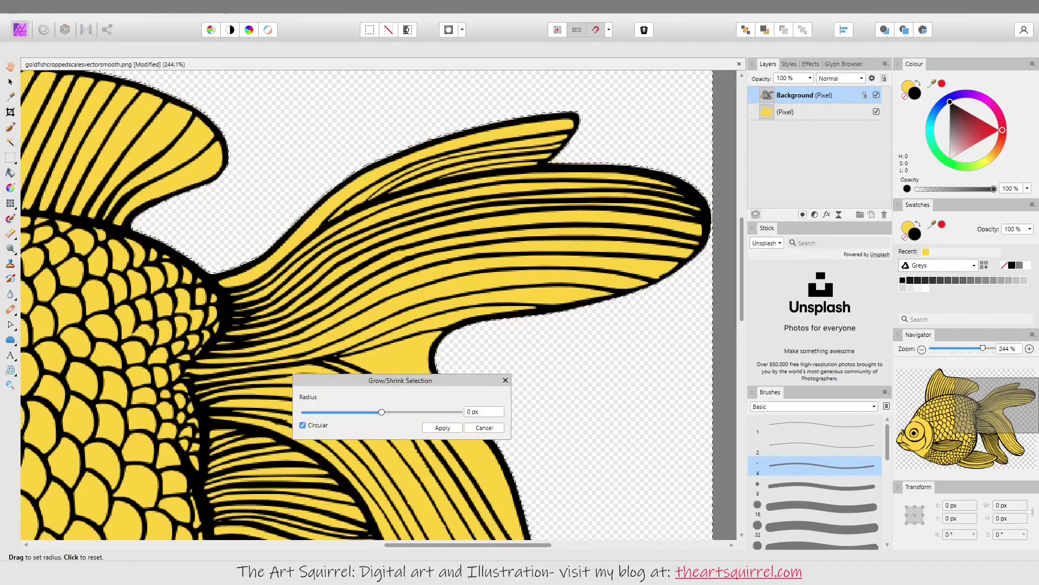
key("Tab")
key("space")
Try a large negative Grow/Shrink radius of -334.2 px on the selection
key("Left")
key("Left")
key("Left")
key("Left")
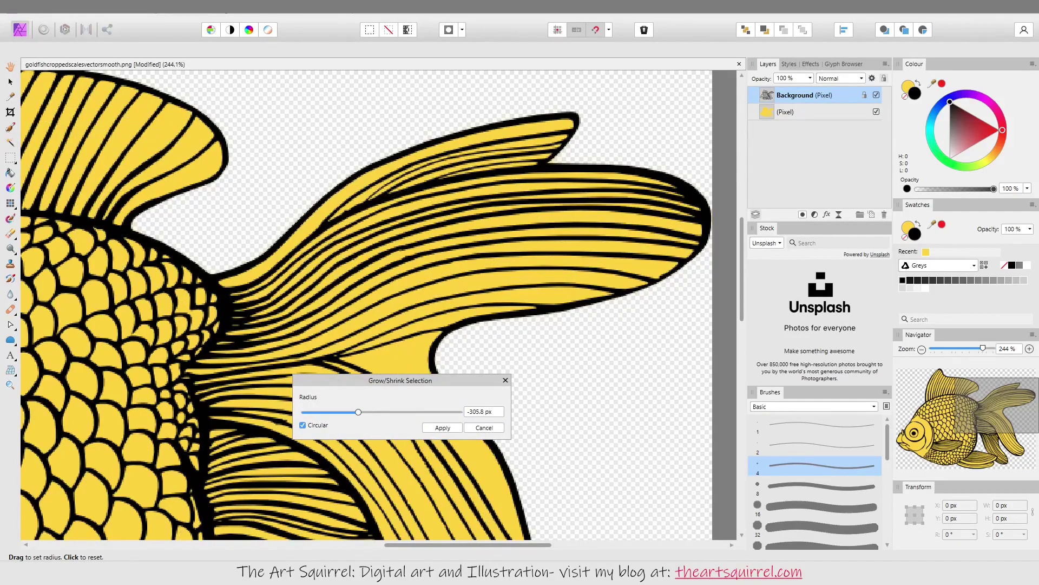
key("Left")
key("Left")
key("ctrl+minus")
key("ctrl+minus")
key("ctrl+minus")
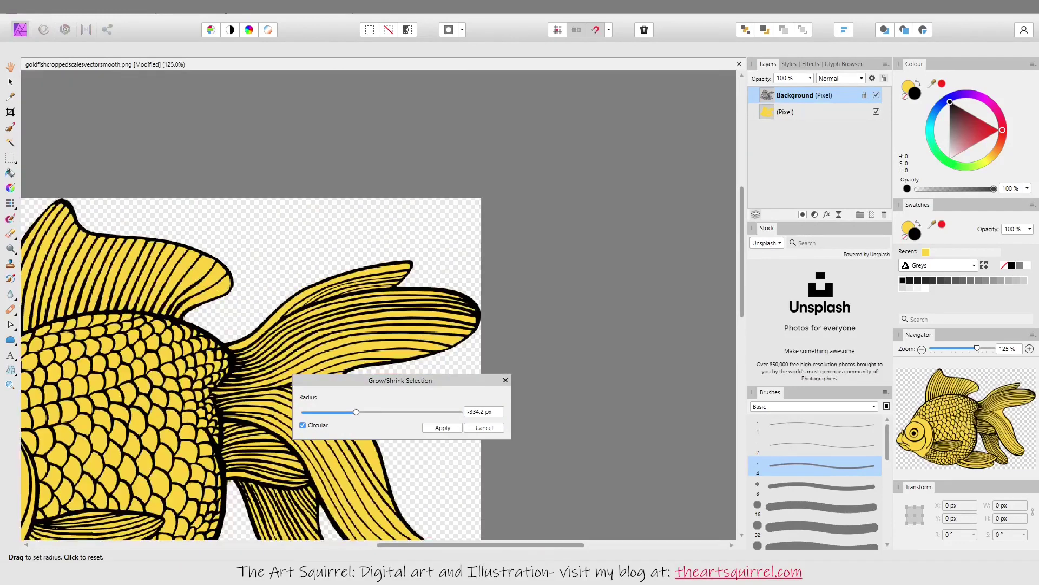
Try Grow/Shrink radii of 7.1, 49.8 and -7.1 px on the selection and close with the radius at 0 px
key("Right")
key("Right")
key("Right")
key("Left")
key("Left")
key("Left")
key("Left")
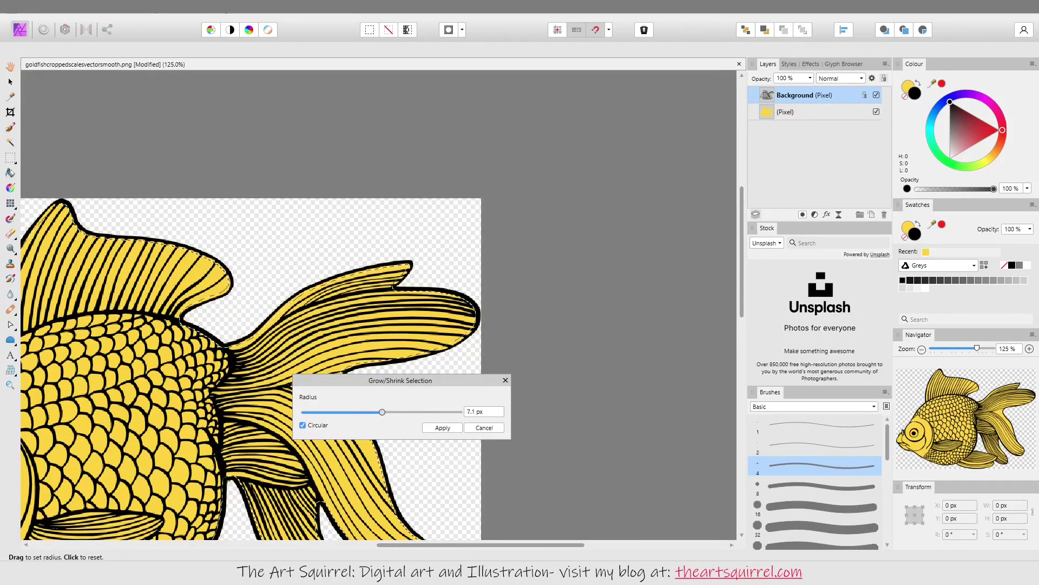
key("Left")
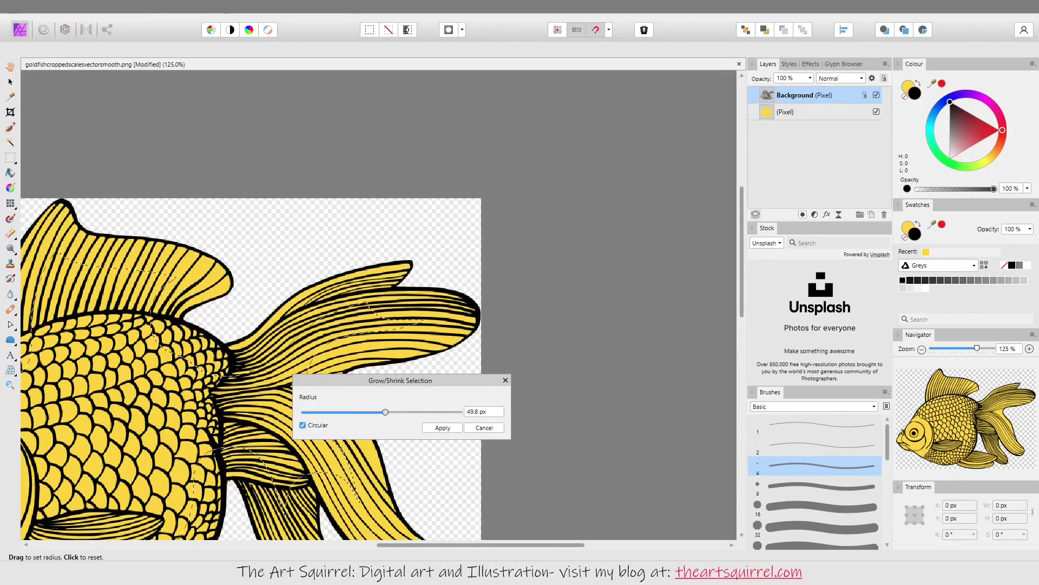
key("Right")
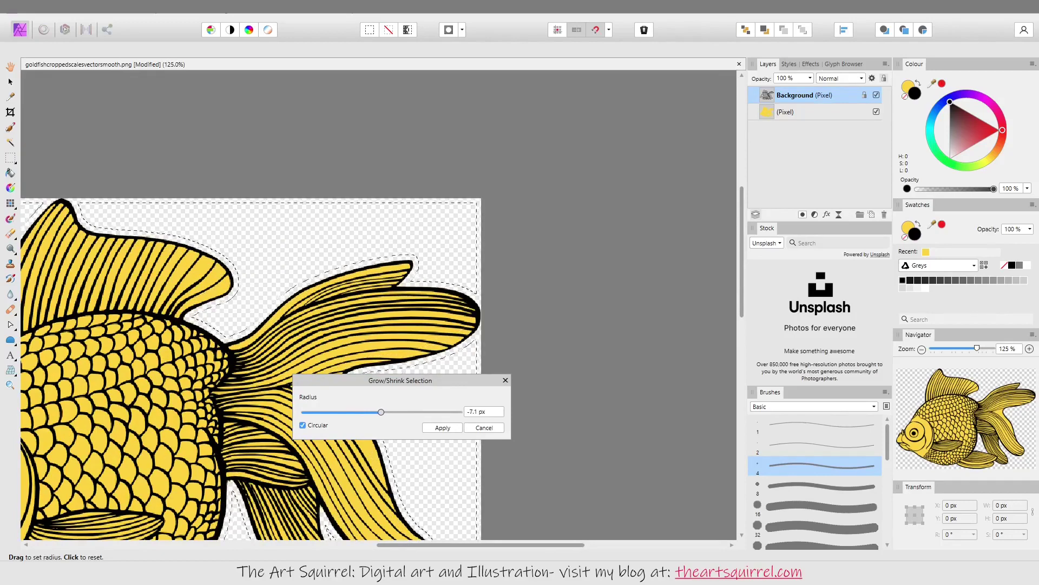
scroll(255, 358, "up", 2)
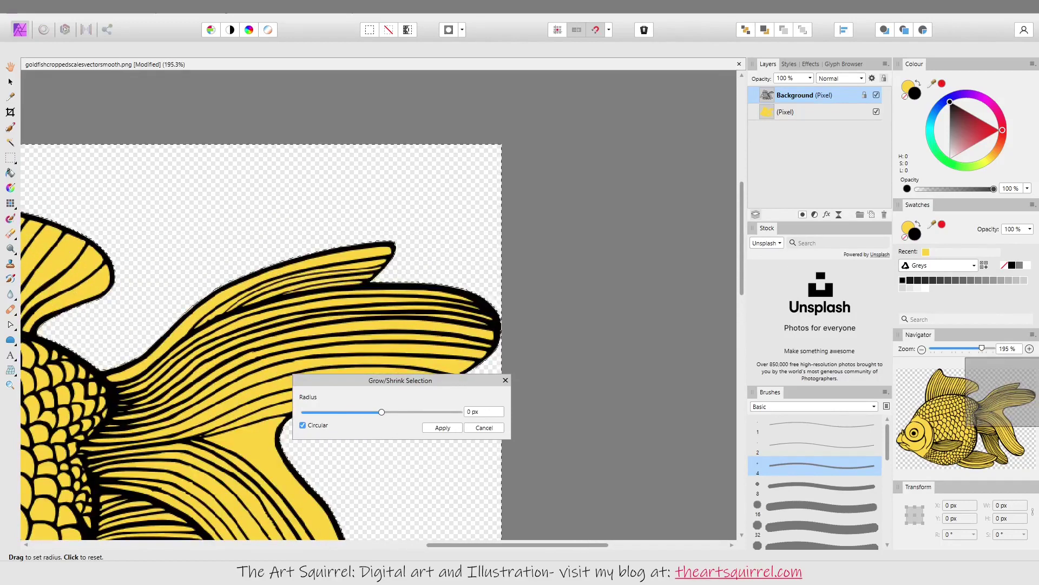
key("Return")
Make the yellow pixel layer beneath the line art active and remove the selection around the fish
key("w")
left_click(812, 112)
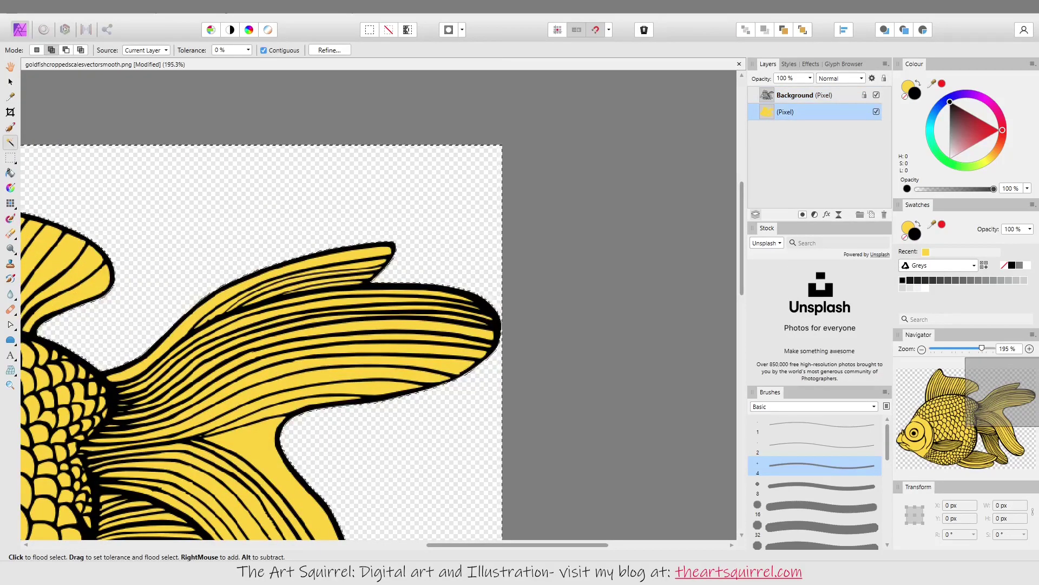
key("ctrl+1")
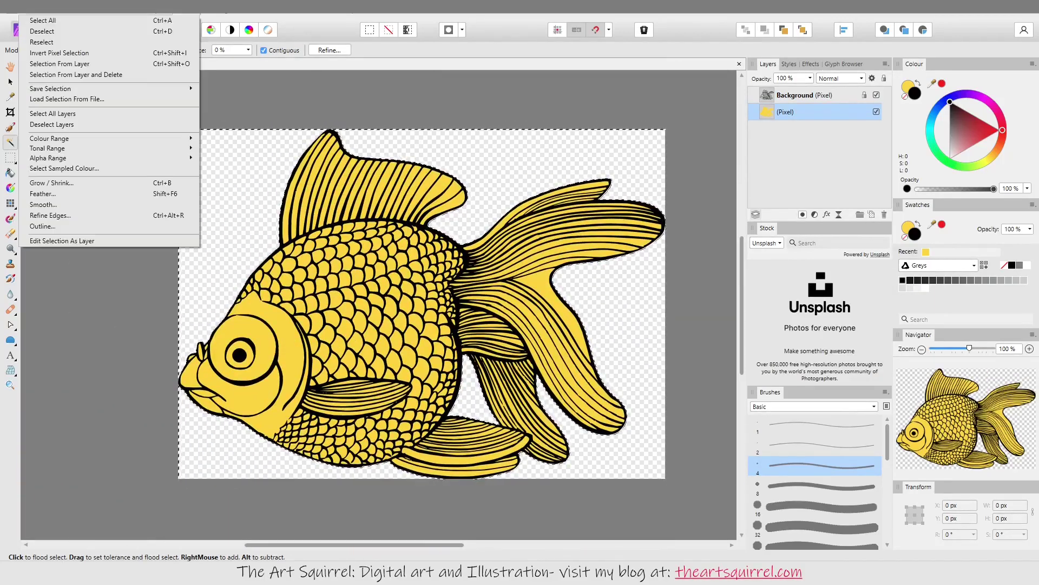
key("ctrl+d")
Open goldfishcroppedbvectorsmooth from the done folder and copy the yellow layer from the scaled goldfish document into it, beneath the line art
key("ctrl+o")
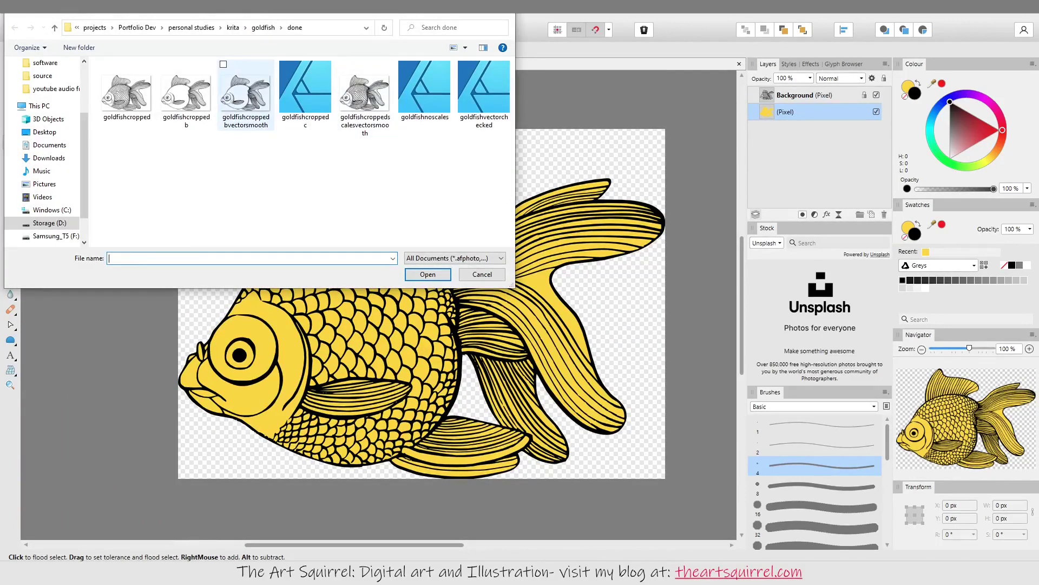
double_click(246, 91)
key("ctrl+Tab")
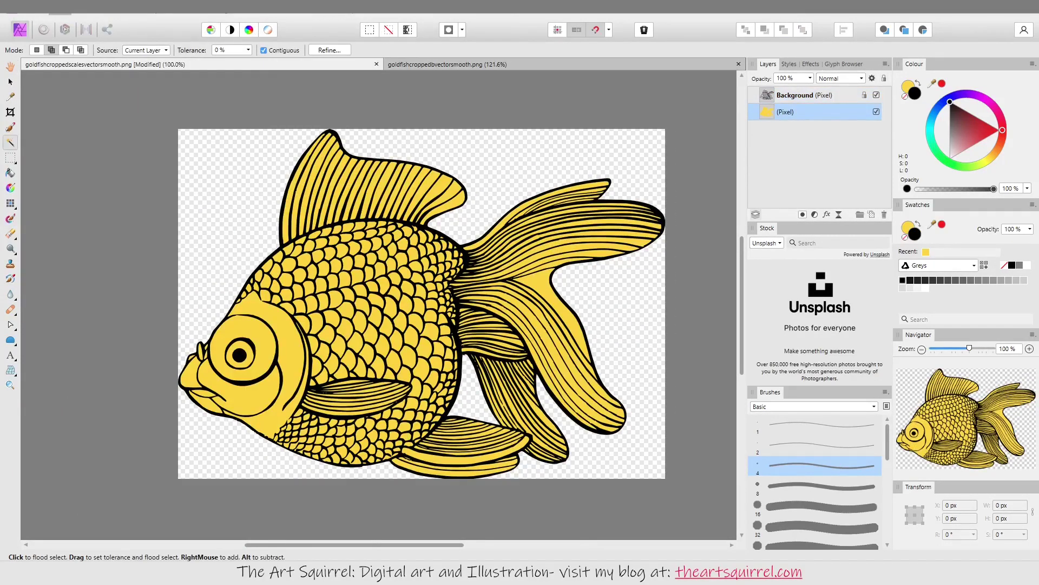
key("ctrl+c")
key("ctrl+Tab")
key("ctrl+v")
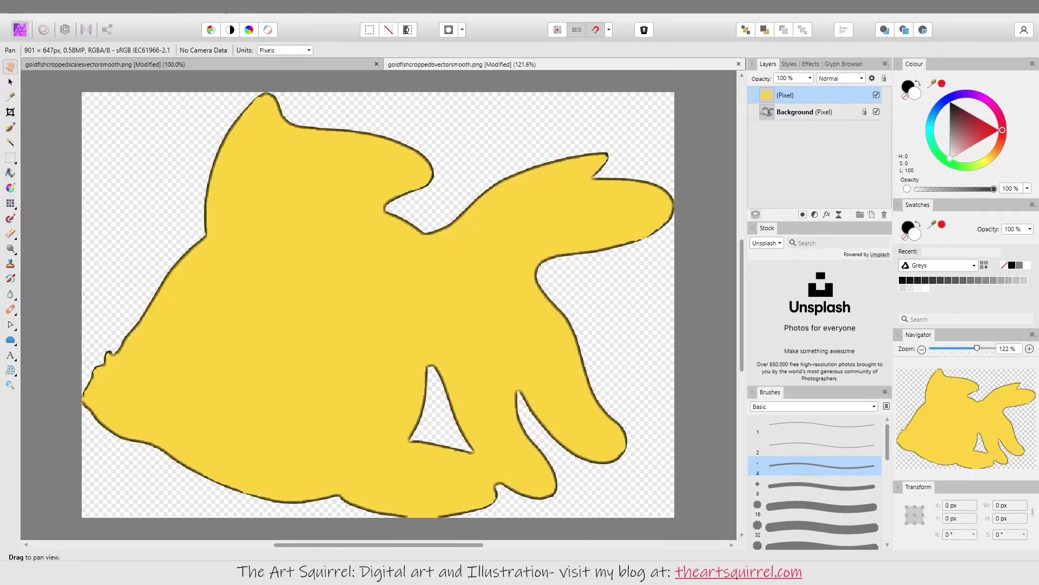
key("ctrl+[")
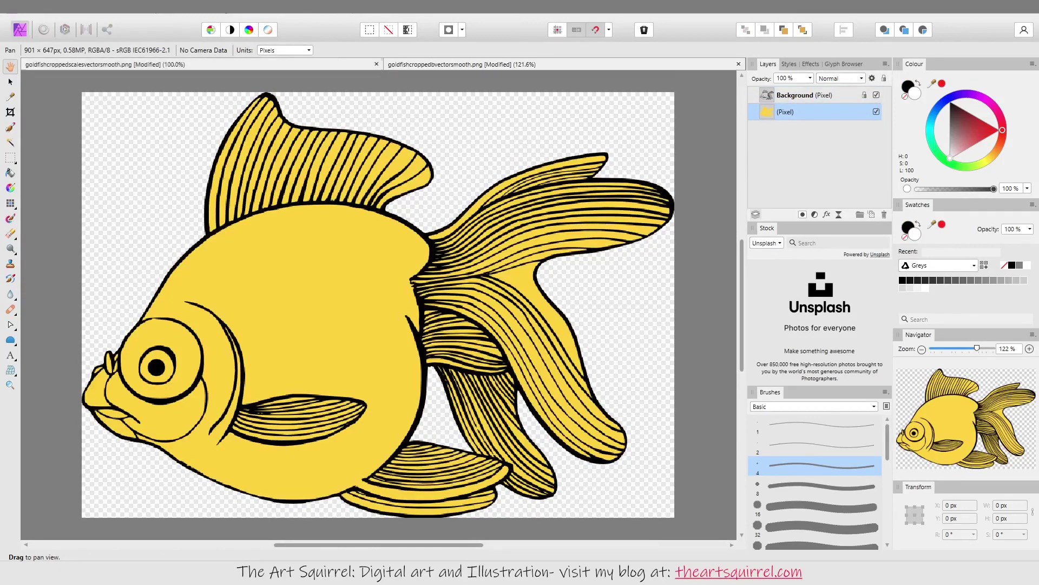
Export the coloured goldfish with scales as a PNG named goldfishcroppedscalesvectorsmoothcol
key("ctrl+Tab")
key("alt+f")
key("e")
key("Return")
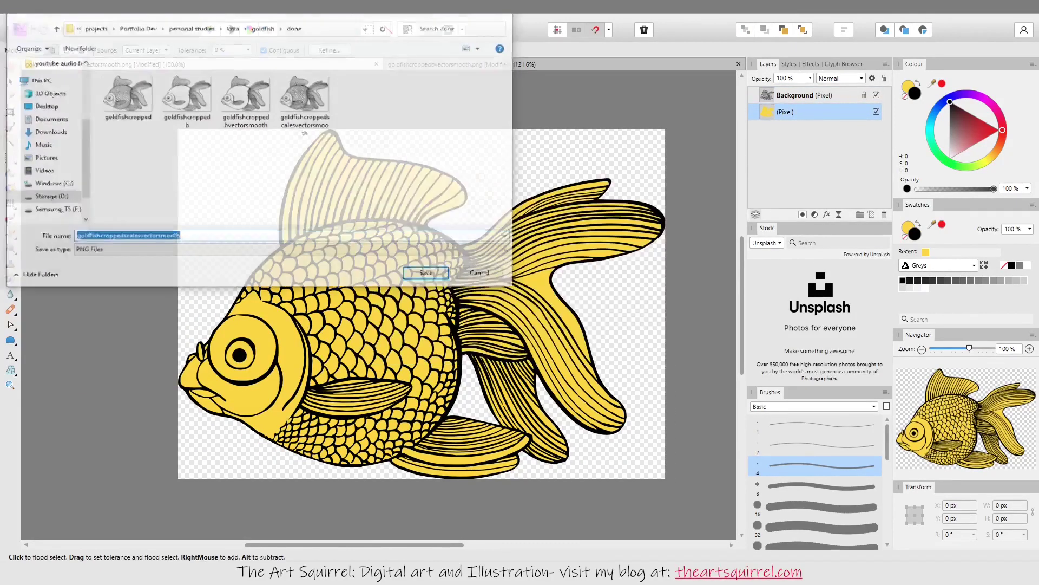
key("Return")
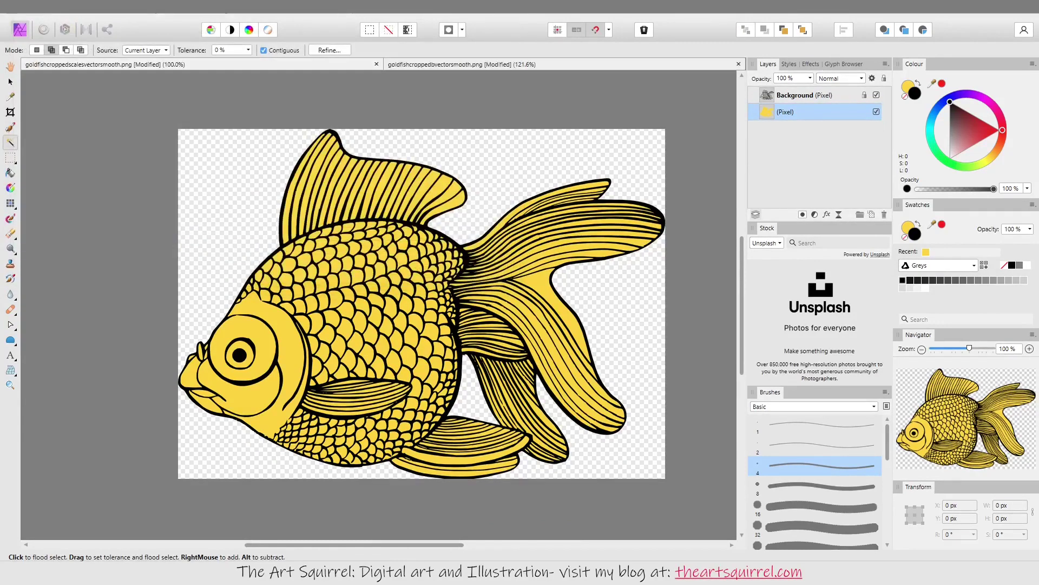
Export the coloured goldfish without body scales as a PNG named goldfishcroppedbvectorsmoothcol
key("ctrl+Tab")
key("alt+f")
key("e")
key("Return")
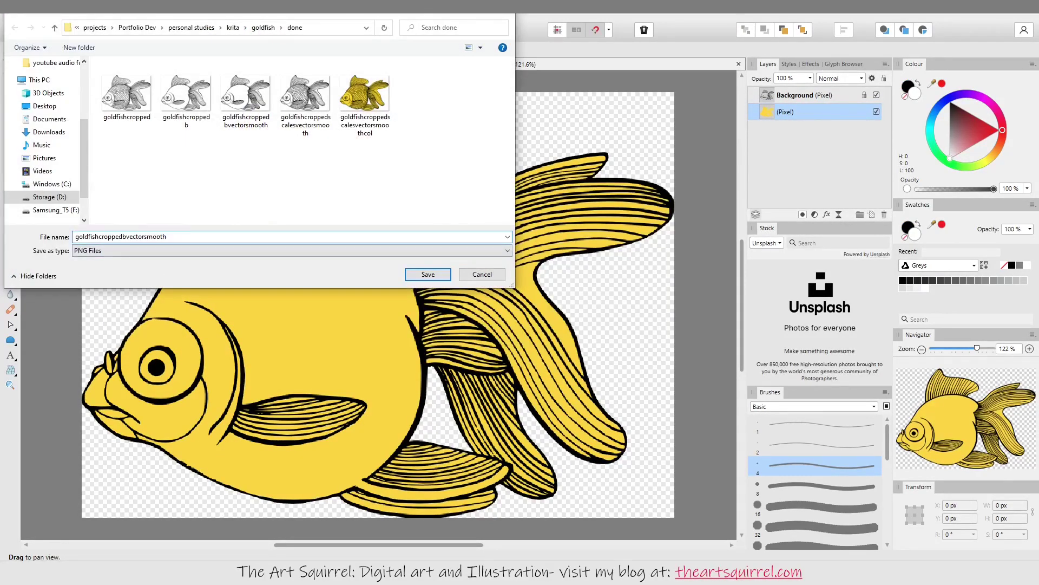
key("Return")
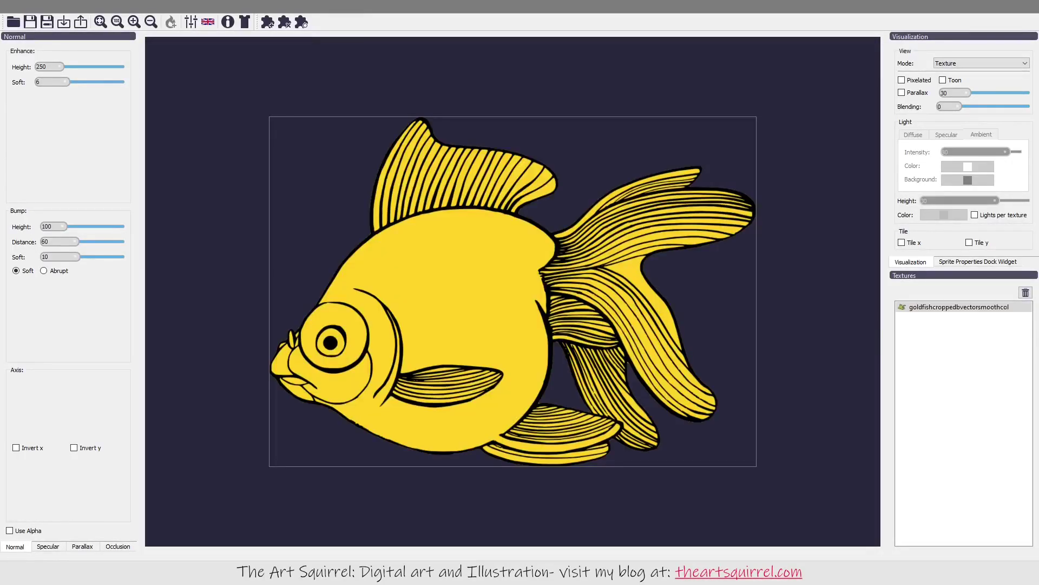
In Laigter, show the lit preview of goldfishcroppedbvectorsmoothcol, colour the light white (#ffffff) and place it up and left of the fish
left_click(171, 21)
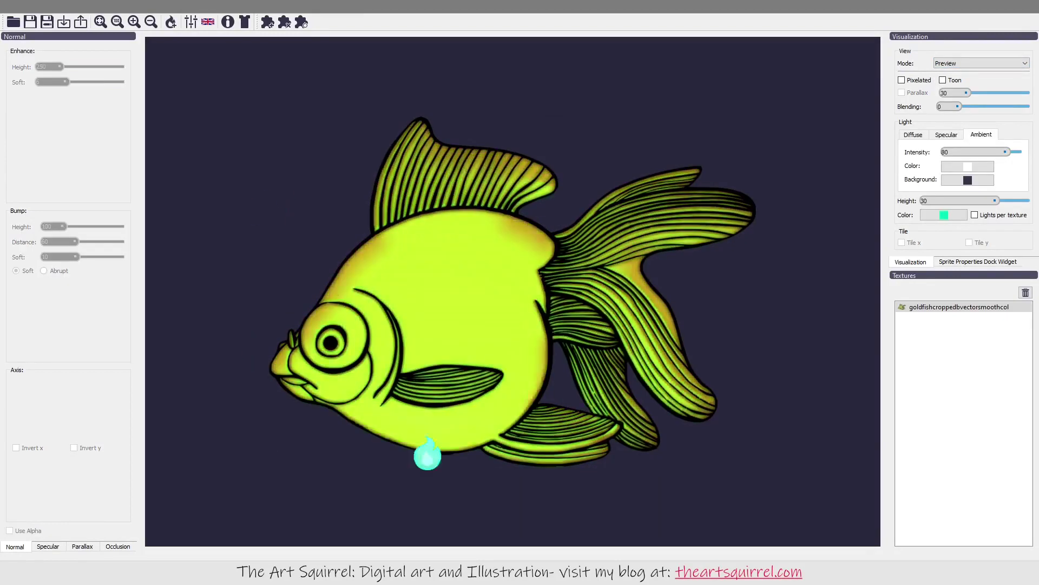
left_click(944, 215)
left_click(501, 295)
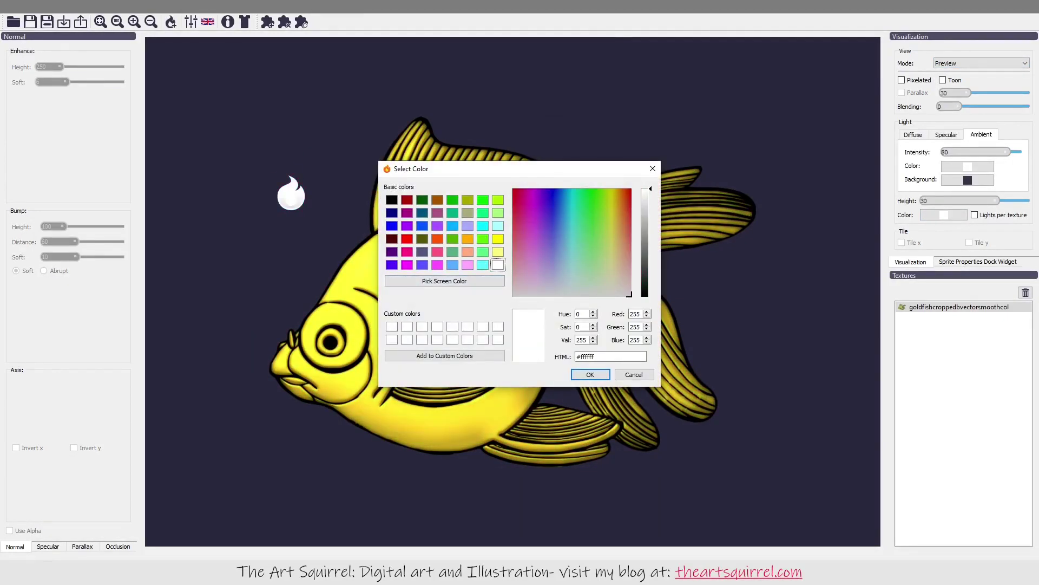
left_click(594, 374)
mouse_move(292, 193)
left_mouse_down()
mouse_move(626, 341)
mouse_move(592, 492)
mouse_move(232, 107)
mouse_move(242, 132)
mouse_move(252, 97)
left_mouse_up()
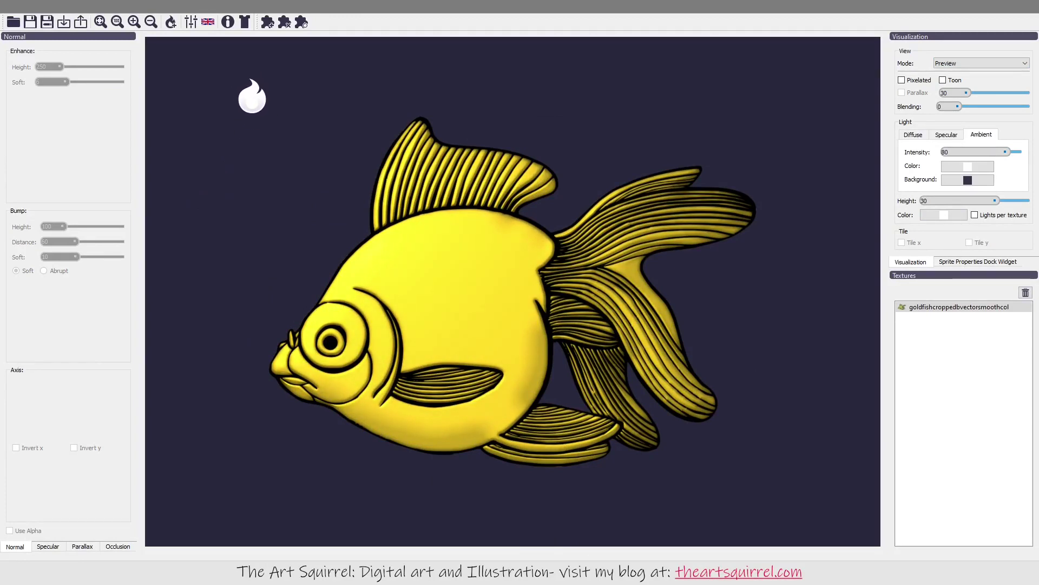
Set the light height to 28 and the ambient intensity to 69, and change the preview background to blue
mouse_move(994, 200)
left_mouse_down()
mouse_move(982, 200)
mouse_move(995, 200)
left_mouse_up()
mouse_move(1005, 152)
left_mouse_down()
mouse_move(991, 151)
mouse_move(999, 151)
left_mouse_up()
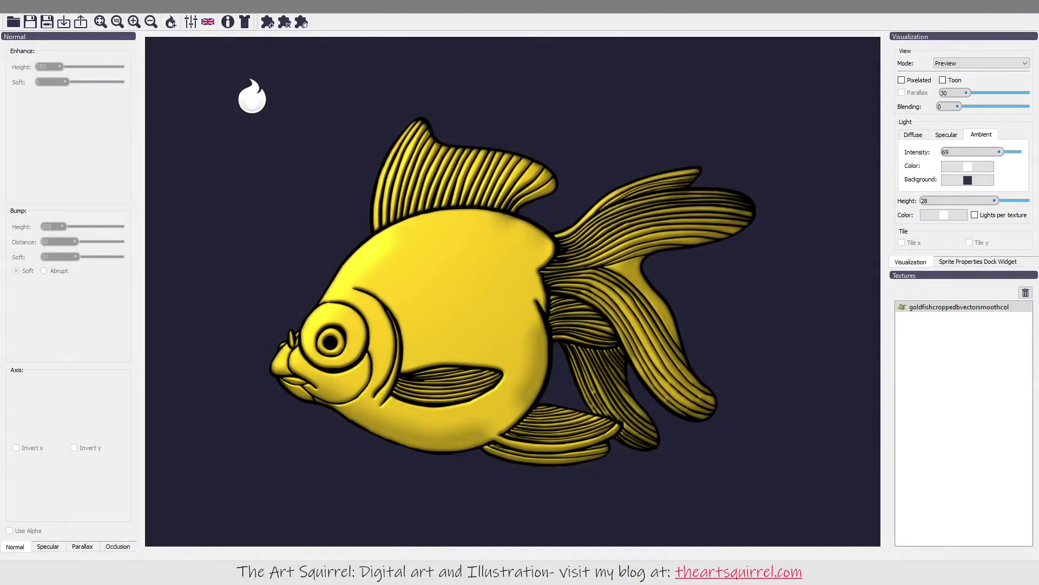
left_click(968, 180)
left_click_drag(574, 243, 561, 199)
left_click(590, 374)
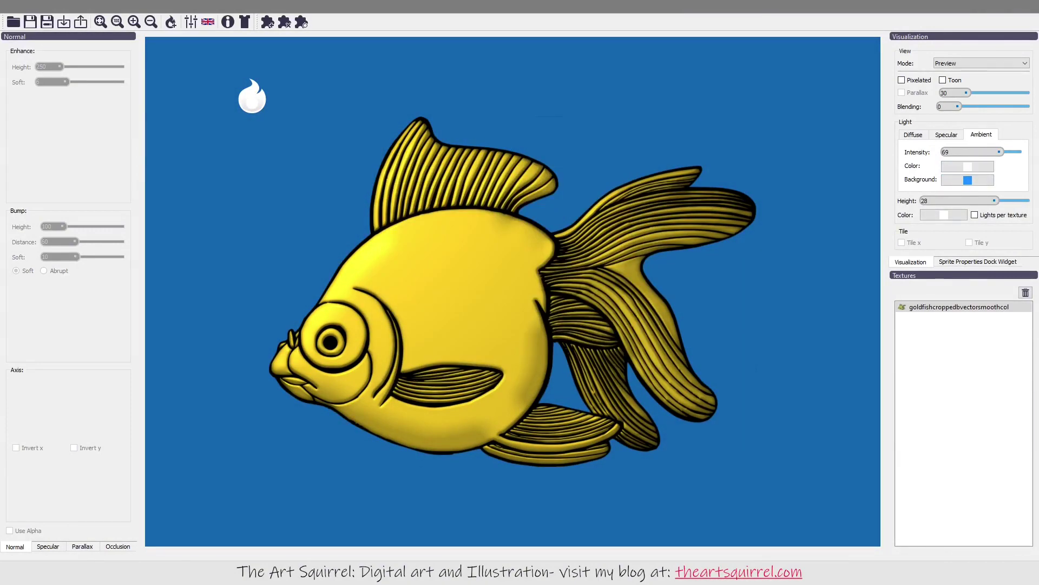
Set the parallax value to 0 and try the Toon and Pixelated effects, leaving both off
left_click_drag(964, 106, 960, 93)
left_click(942, 79)
key("space")
key("space")
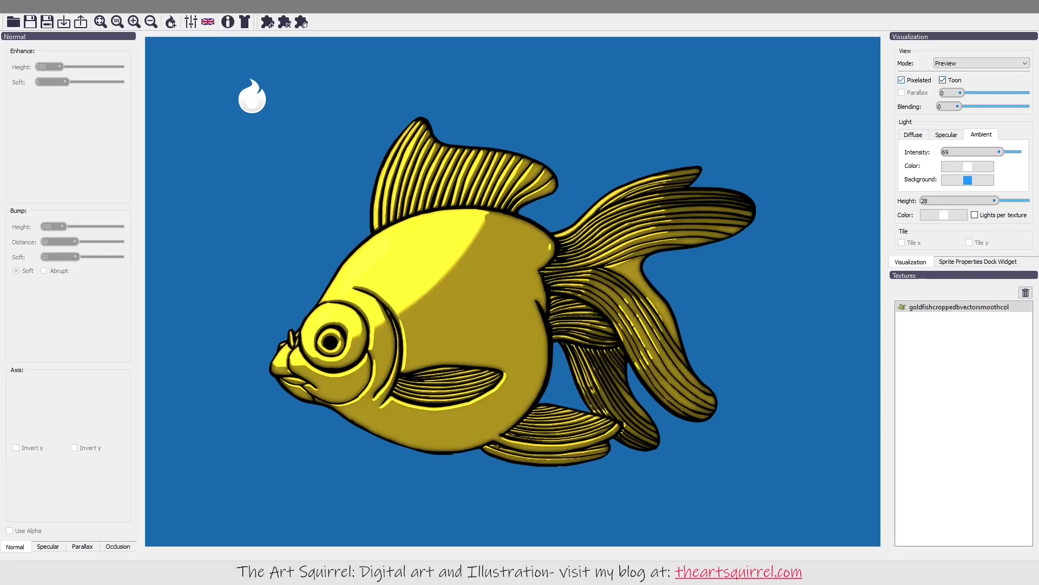
key("shift+Tab")
key("space")
key("space")
key("space")
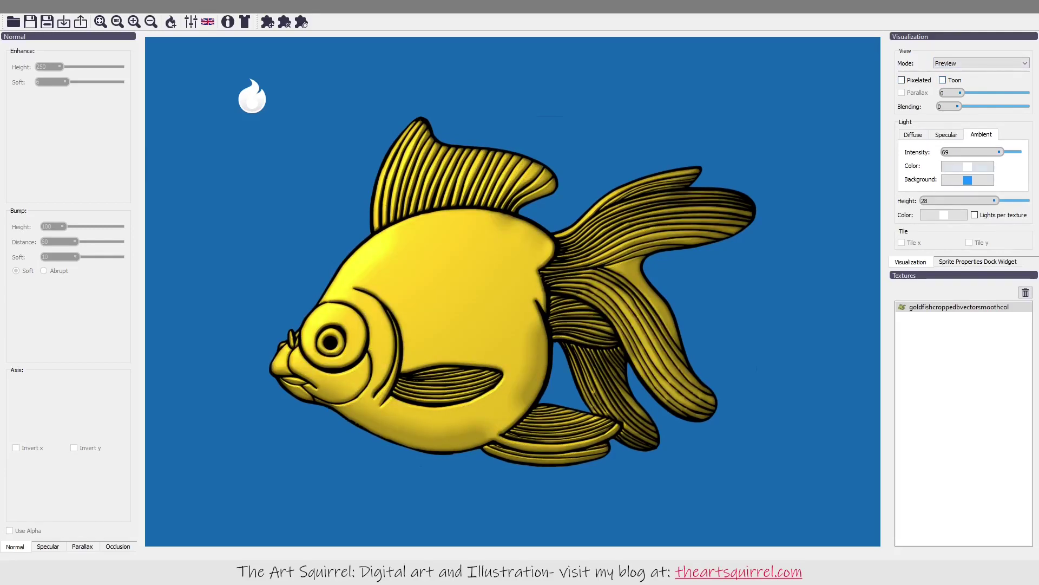
Set the specular intensity to 179 and scatter to 75, and lower the light height to 16
key("Left")
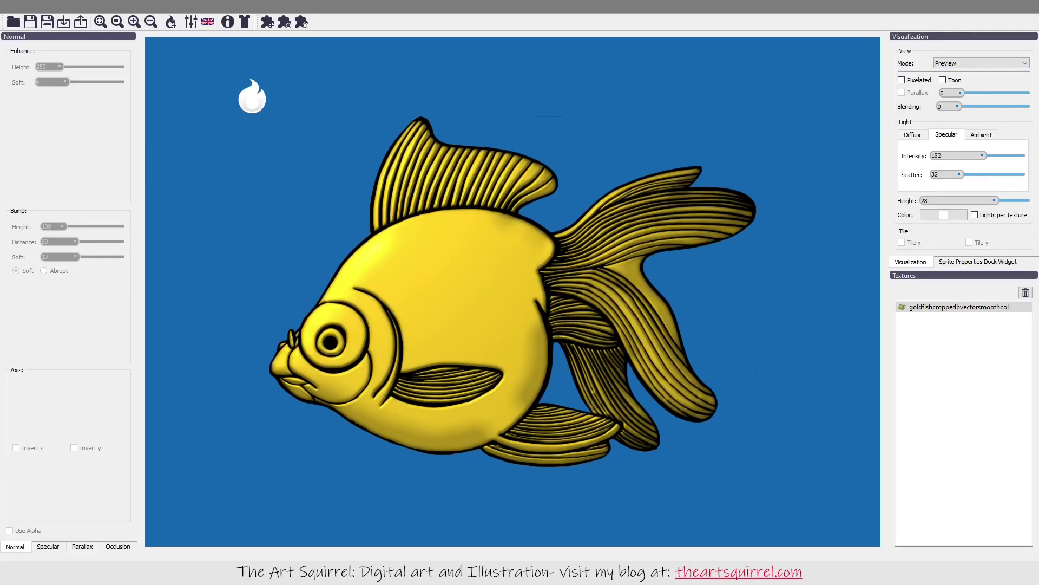
key("Page_Down")
key("Page_Down")
key("Down")
key("Down")
key("Down")
key("Down")
key("Down")
key("Down")
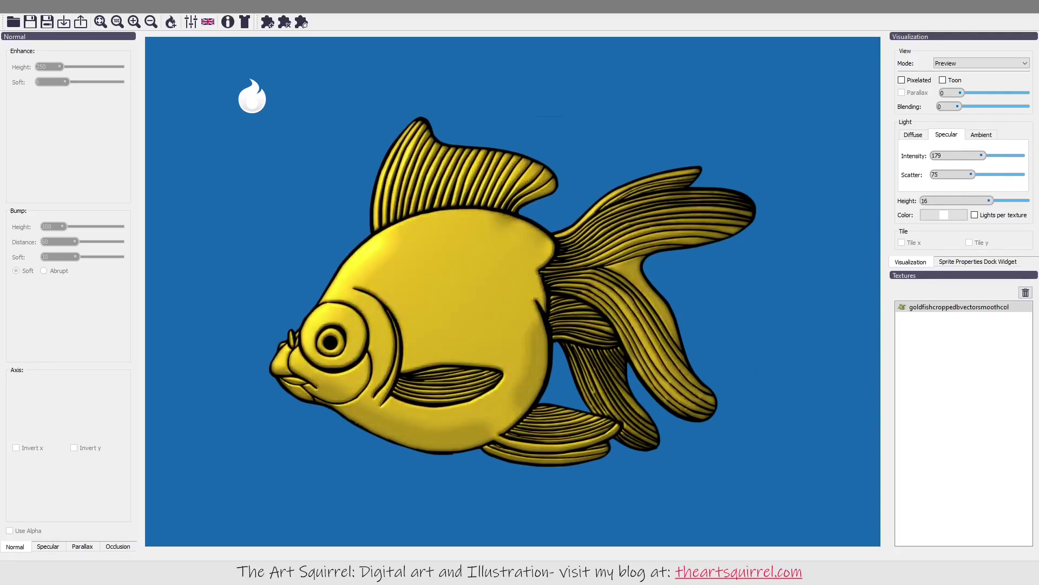
Set the light's diffuse intensity to 60
key("Down")
key("Down")
key("Down")
left_click(913, 135)
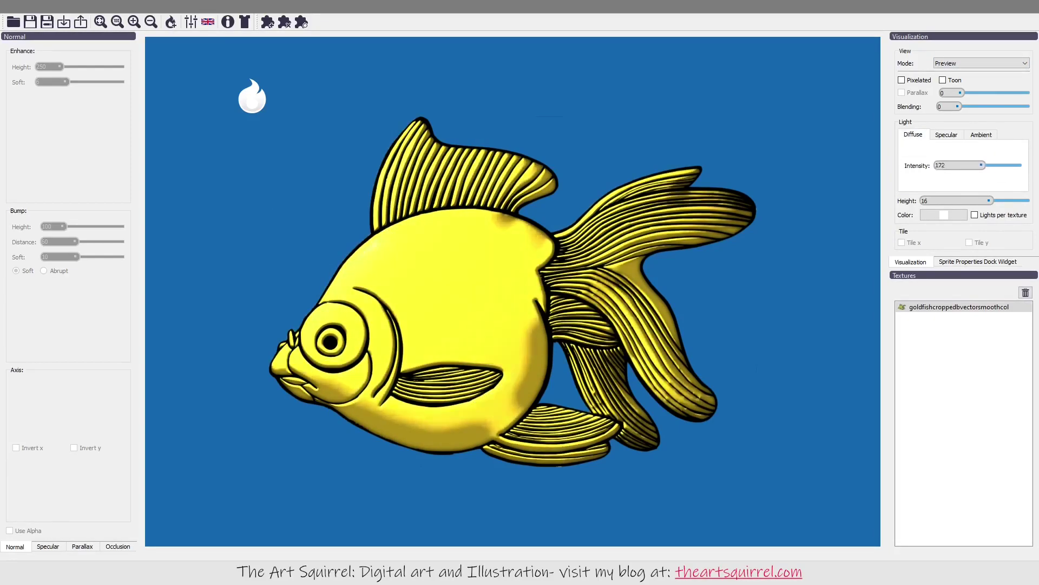
type("60")
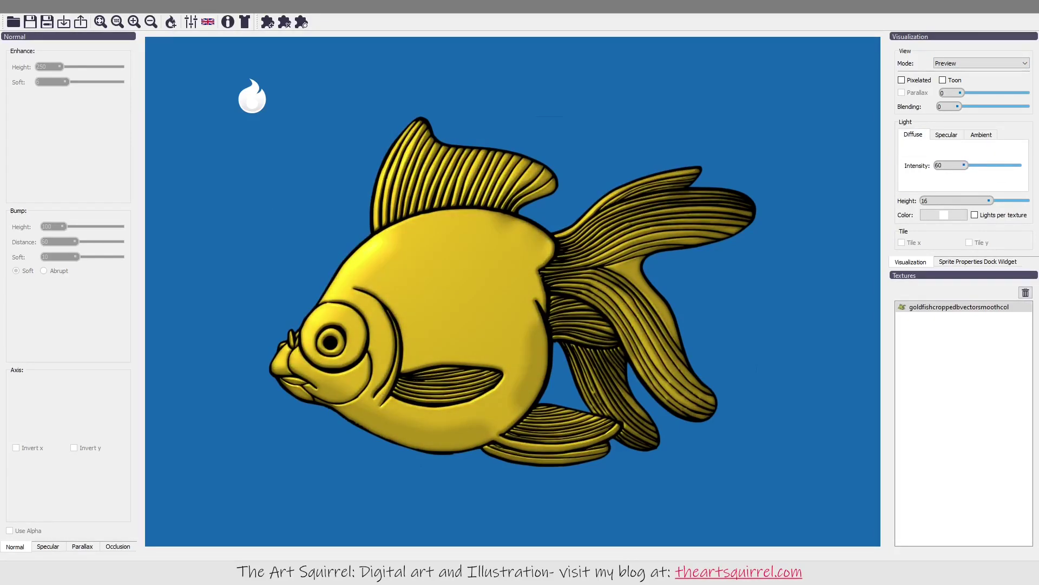
View the normal map and set Enhance to height 0 and soft 13, and Bump to height 772, distance 27 and soft 40
left_click(981, 63)
left_click(964, 78)
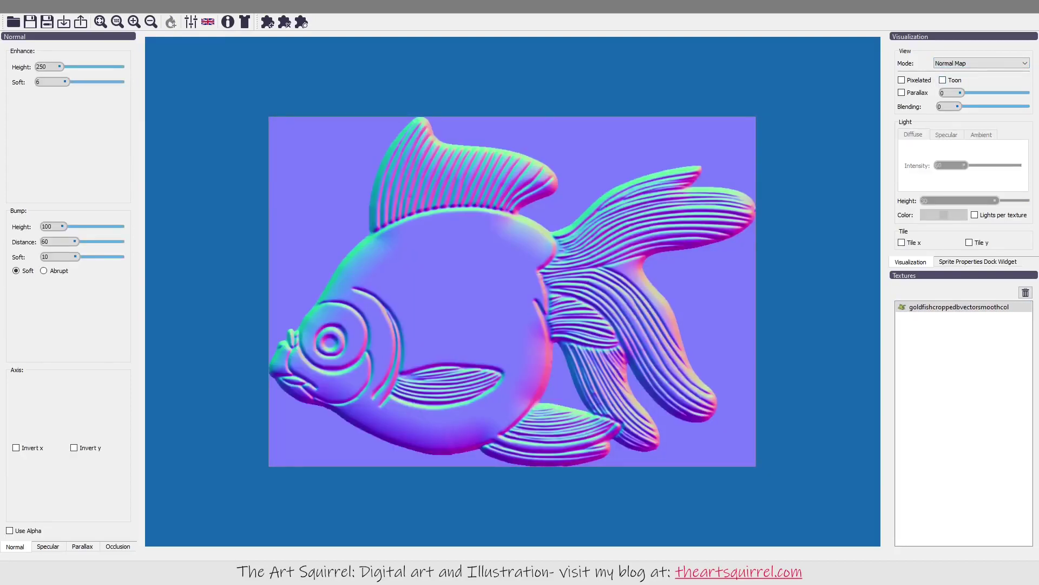
left_click_drag(62, 66, 80, 82)
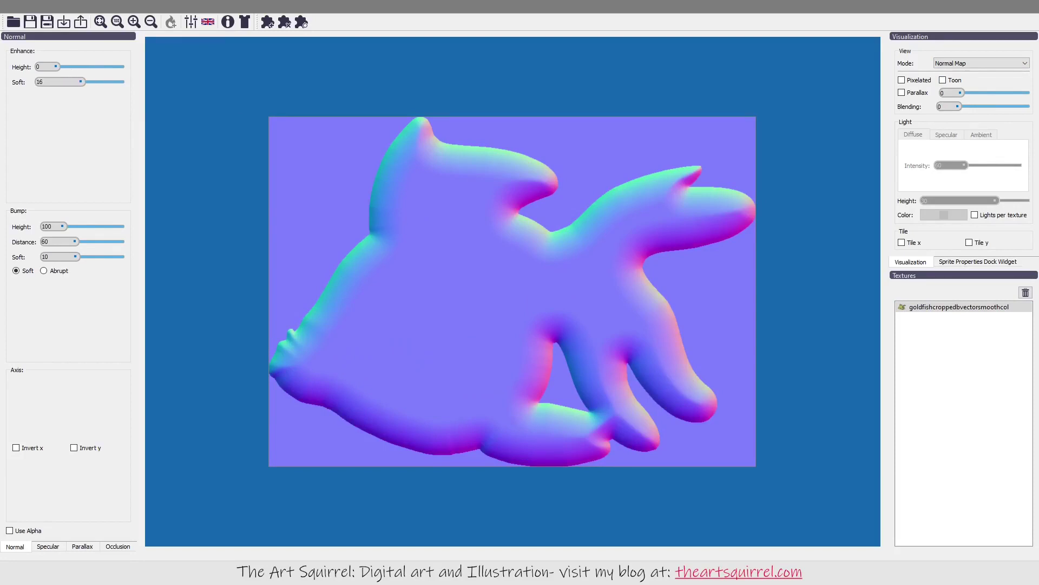
mouse_move(62, 226)
left_mouse_down()
mouse_move(100, 226)
mouse_move(59, 226)
mouse_move(70, 226)
mouse_move(70, 242)
mouse_move(119, 256)
mouse_move(44, 227)
mouse_move(72, 226)
left_mouse_up()
left_click_drag(80, 82, 76, 82)
left_click_drag(56, 66, 55, 67)
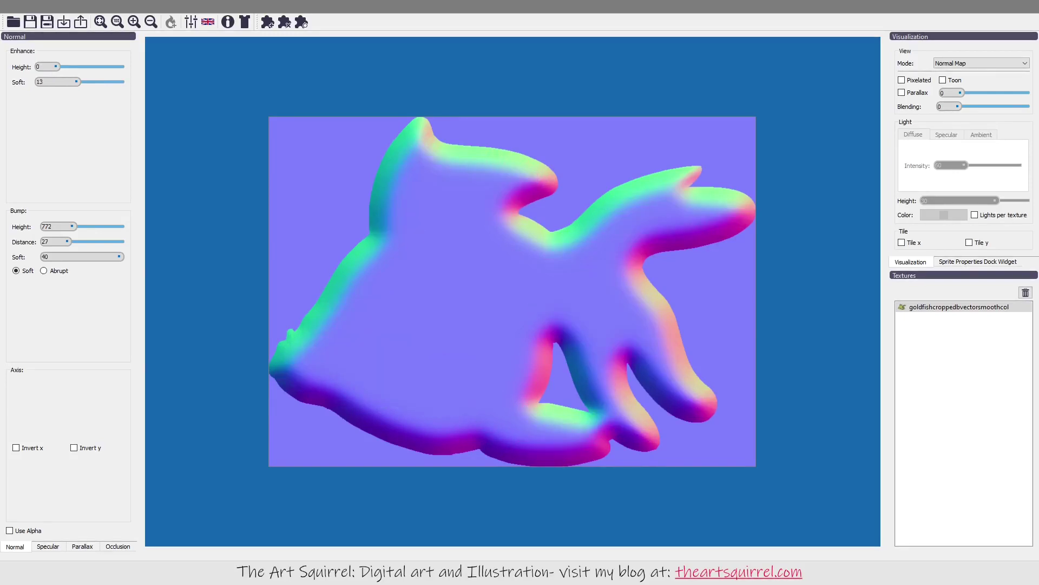
Return to the lit preview and move the white light closer to the dorsal fin
left_click(981, 64)
left_click(953, 108)
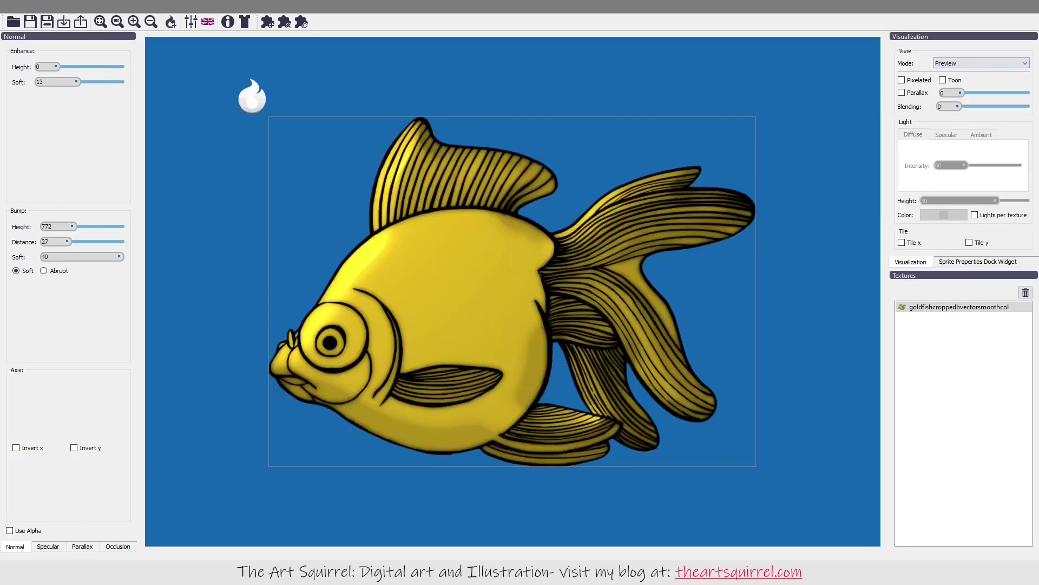
mouse_move(252, 97)
left_mouse_down()
mouse_move(627, 157)
mouse_move(704, 457)
mouse_move(206, 190)
mouse_move(246, 113)
mouse_move(476, 63)
mouse_move(360, 70)
mouse_move(297, 113)
left_mouse_up()
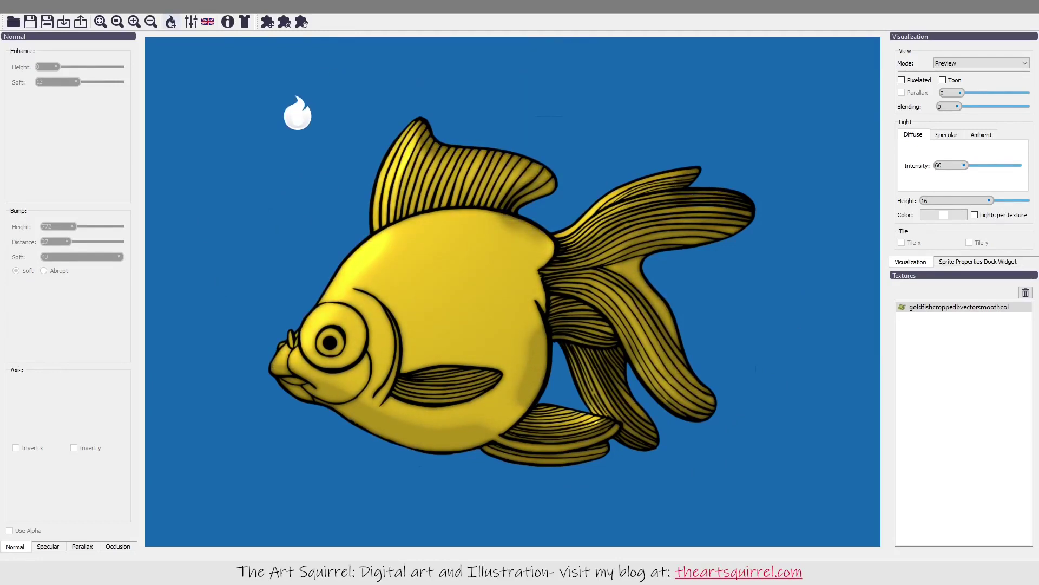
Add a second light to the right of the fish, beside the tail, and colour it purple (#aa00ff)
left_click(171, 21)
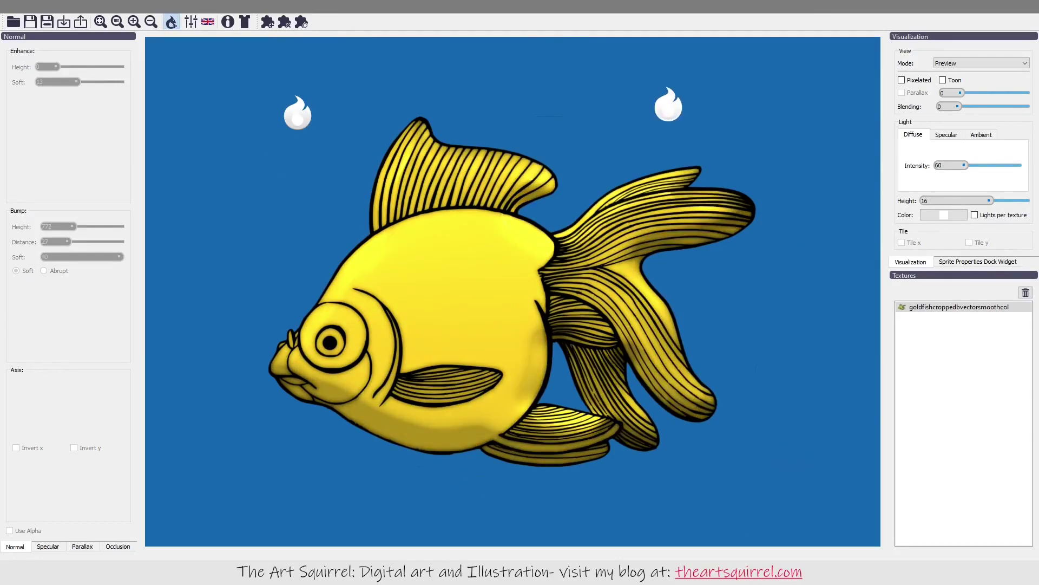
left_click(811, 250)
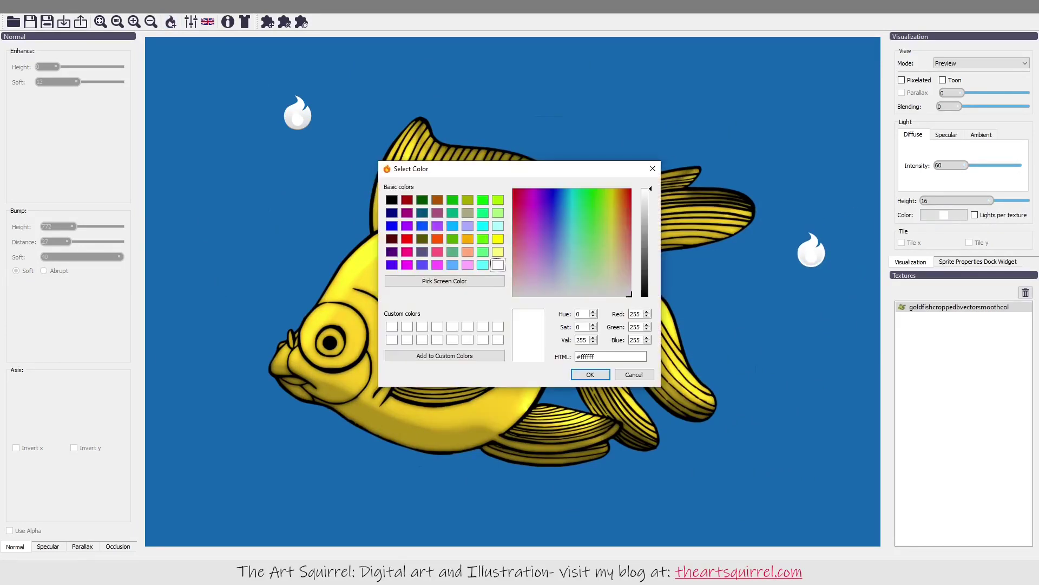
left_click(467, 264)
left_click(421, 264)
left_click(391, 264)
left_click(407, 226)
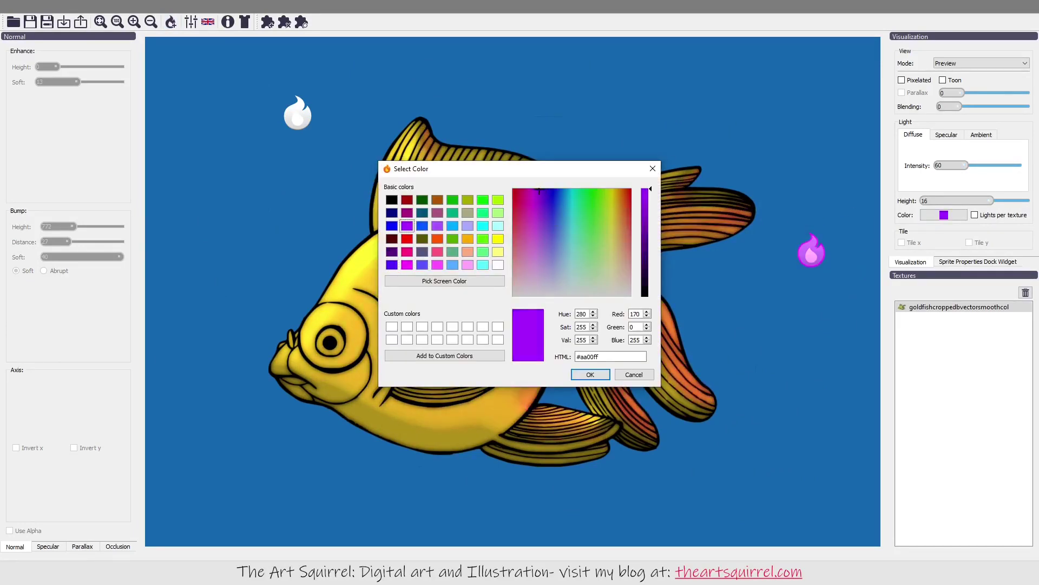
key("Return")
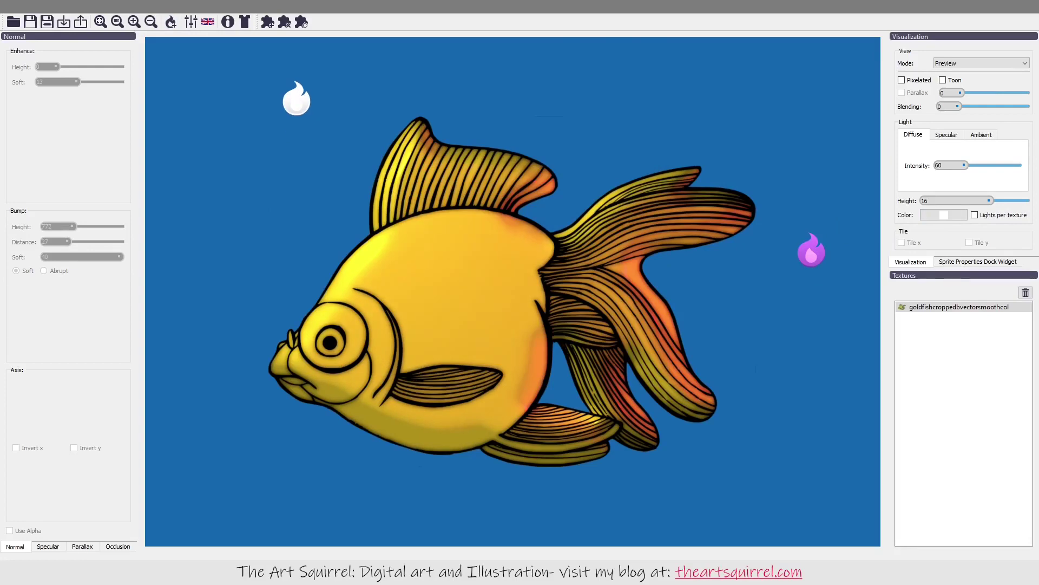
Tint the white light a warm off-white and move it slightly closer to the fish
left_click(943, 215)
left_click(610, 242)
left_click(615, 279)
key("Return")
left_click_drag(296, 98, 306, 119)
Move the purple light closer to the tail and recolour it blue-violet (#5500ff)
left_click_drag(812, 251, 787, 269)
left_click(944, 215)
left_click(569, 223)
left_click(391, 265)
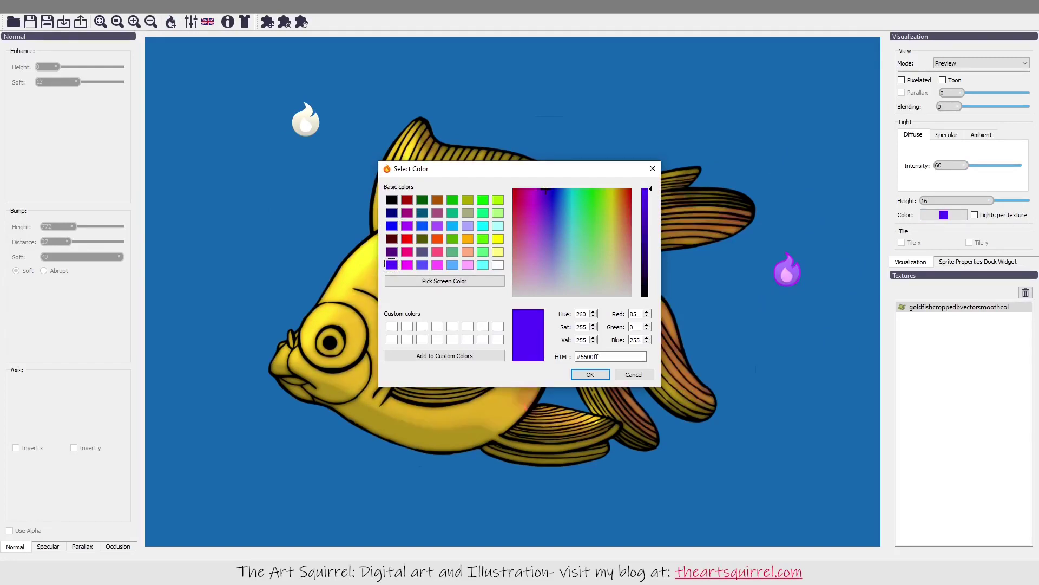
left_click(421, 212)
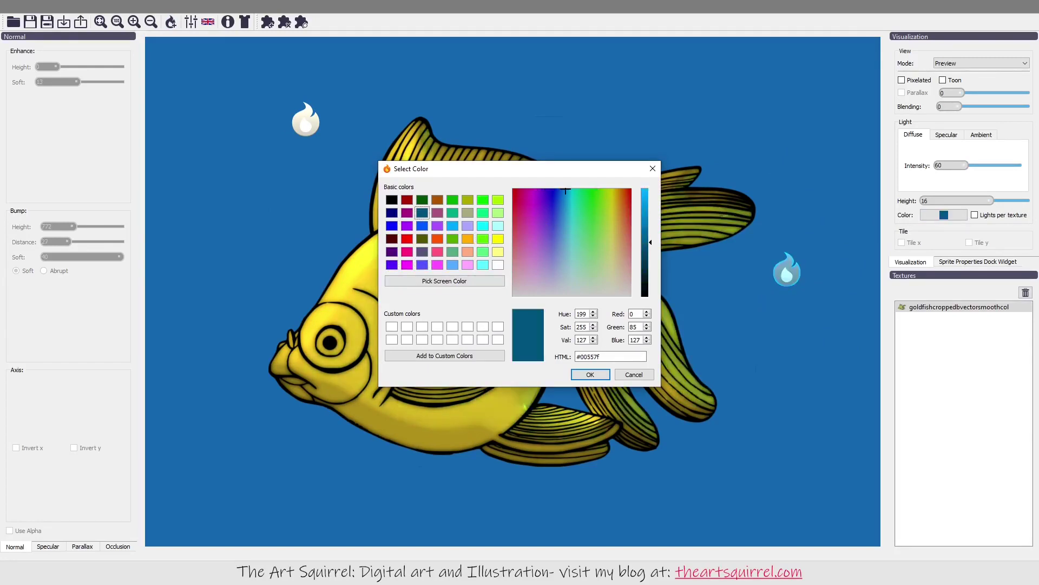
left_click(392, 225)
left_click(391, 265)
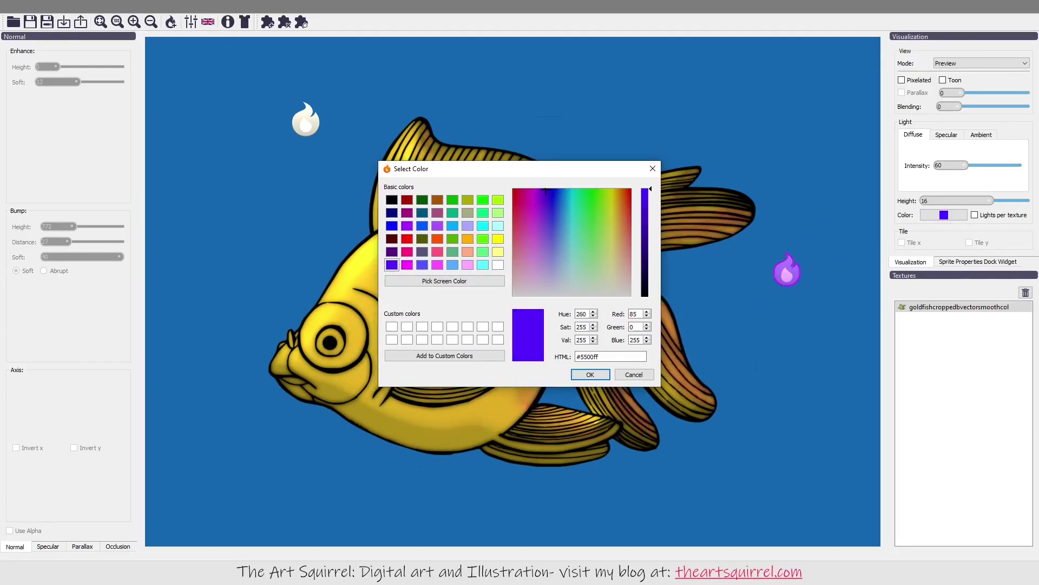
left_click(590, 375)
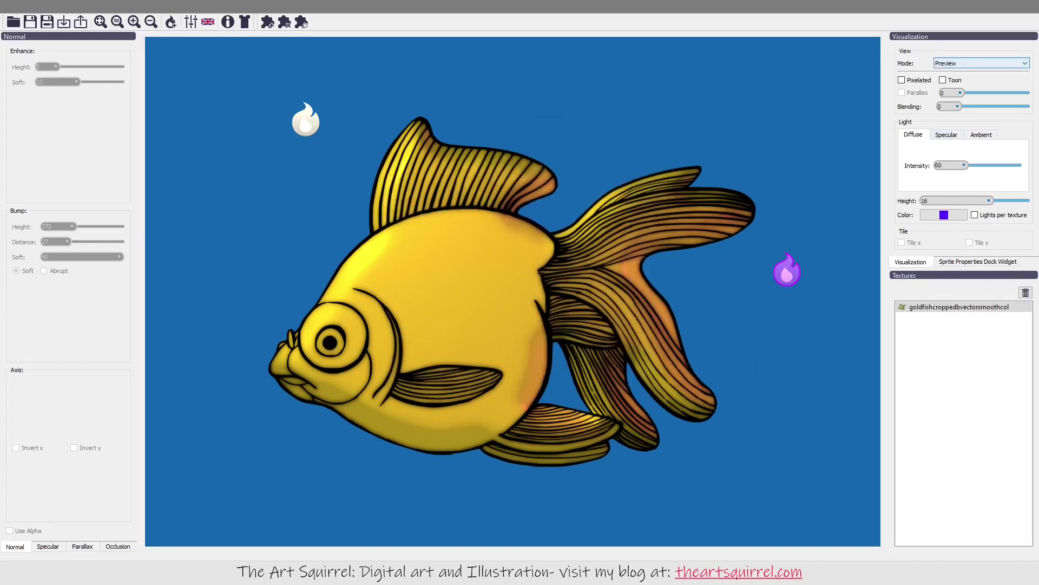
Export the smooth goldfish's Normal and Preview maps to the original directory
left_click(82, 19)
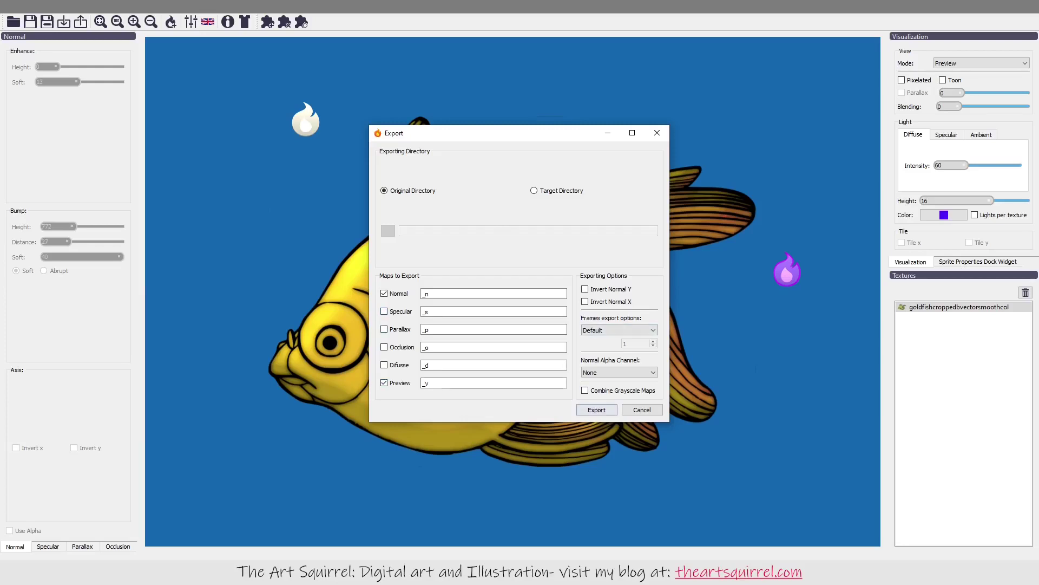
left_click(596, 409)
left_click(545, 292)
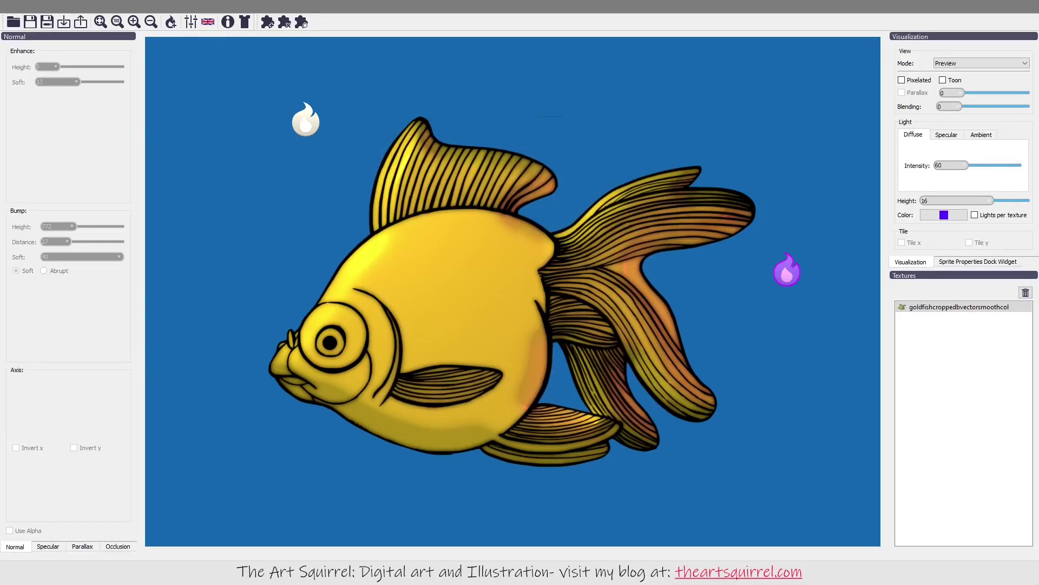
Load the goldfishcroppedscalesvectorsmoothcol image, set Enhance height to 194 in the Normal Map view and return to Preview
left_click_drag(880, 259, 454, 273)
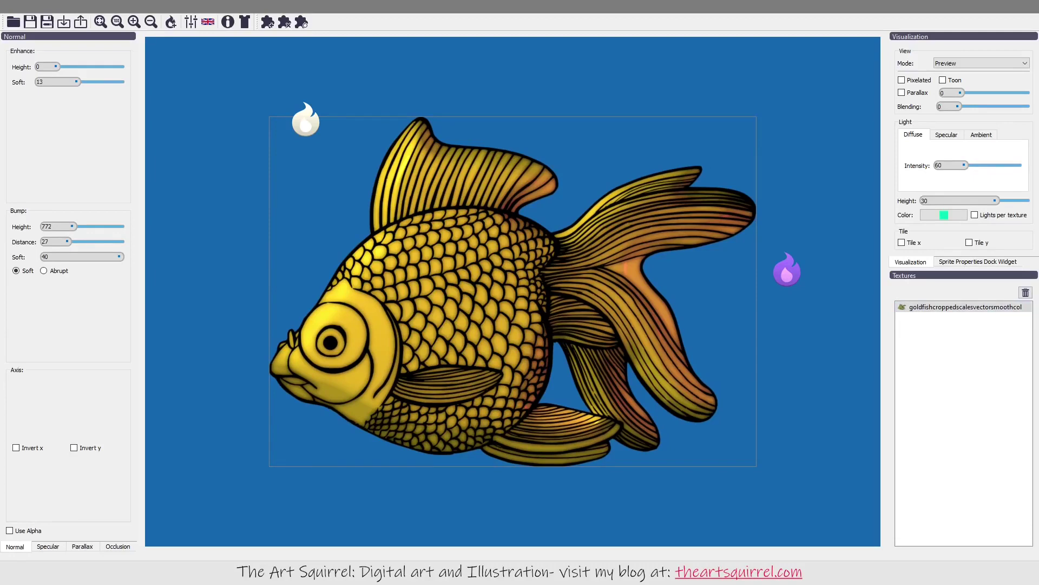
left_click(981, 64)
left_click(955, 78)
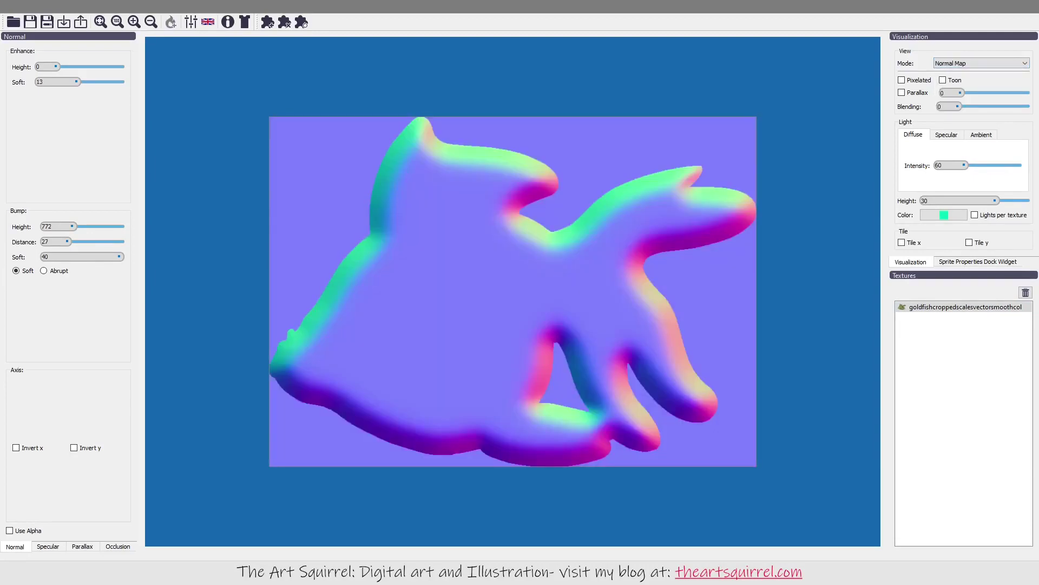
type("194")
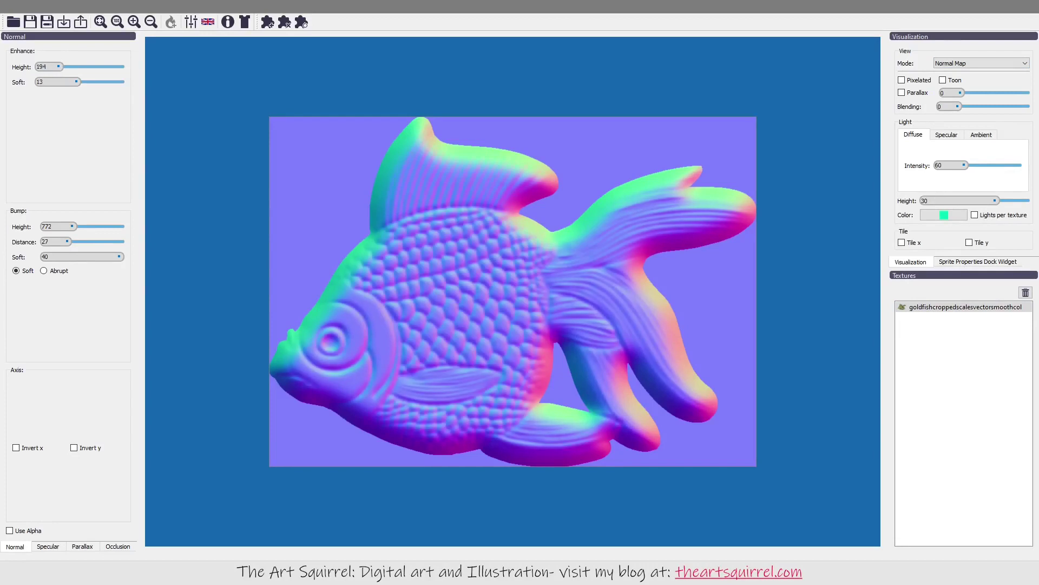
left_click(981, 63)
left_click(955, 71)
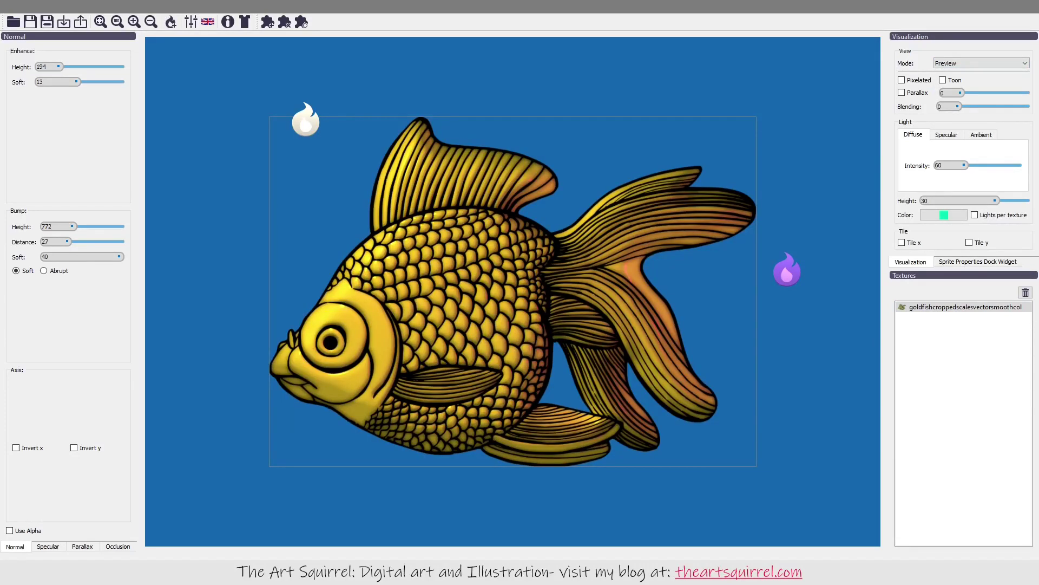
Export the scaled goldfish's Normal and Preview maps to the original directory
left_click(80, 22)
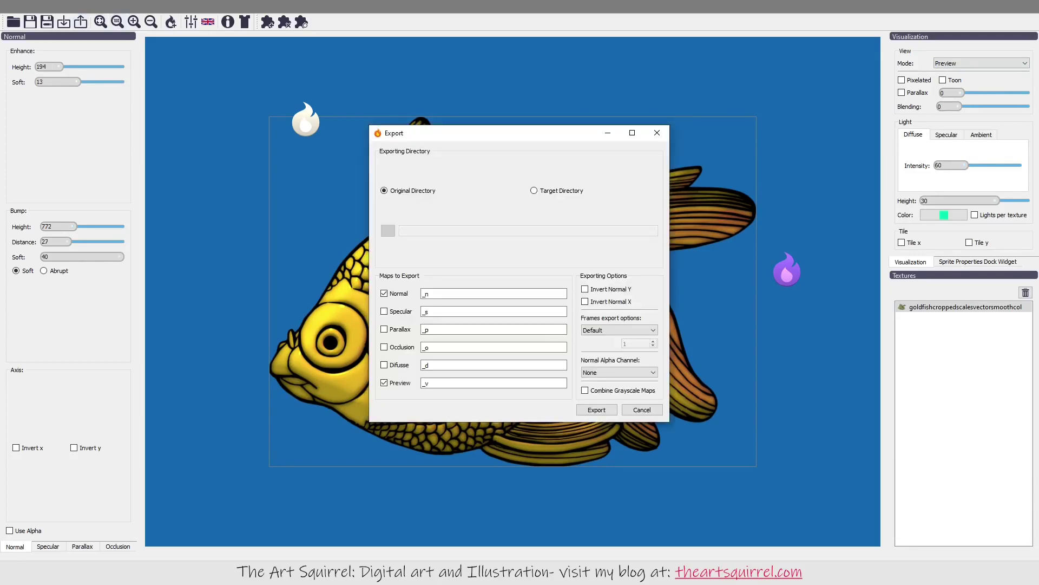
left_click(535, 408)
left_click(608, 292)
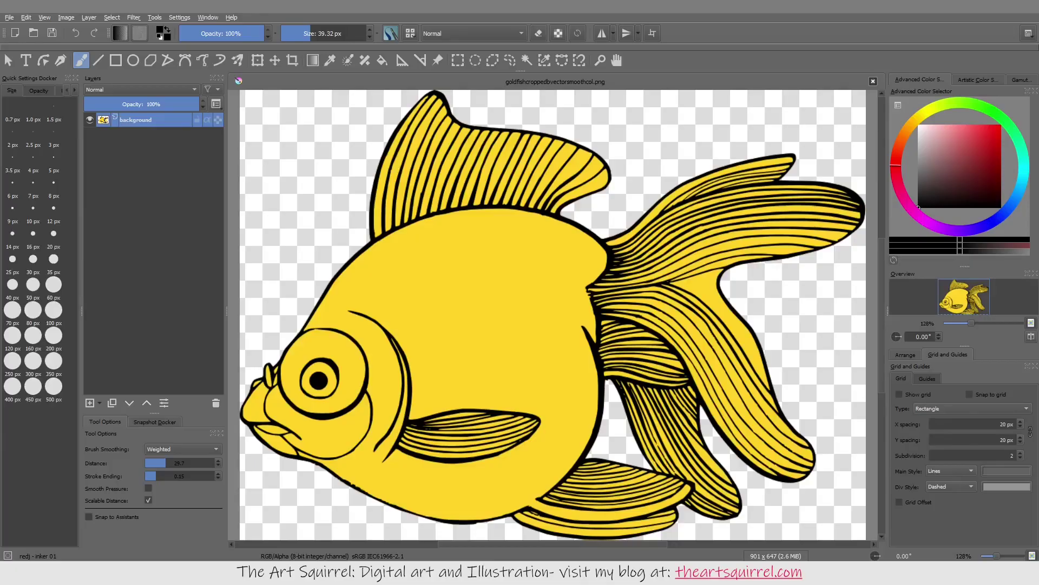
Switch to Krita, insert the scaled fish's normal map as a new layer and start a Phong Bumpmap filter using the normal map
left_click_drag(346, 184, 466, 355)
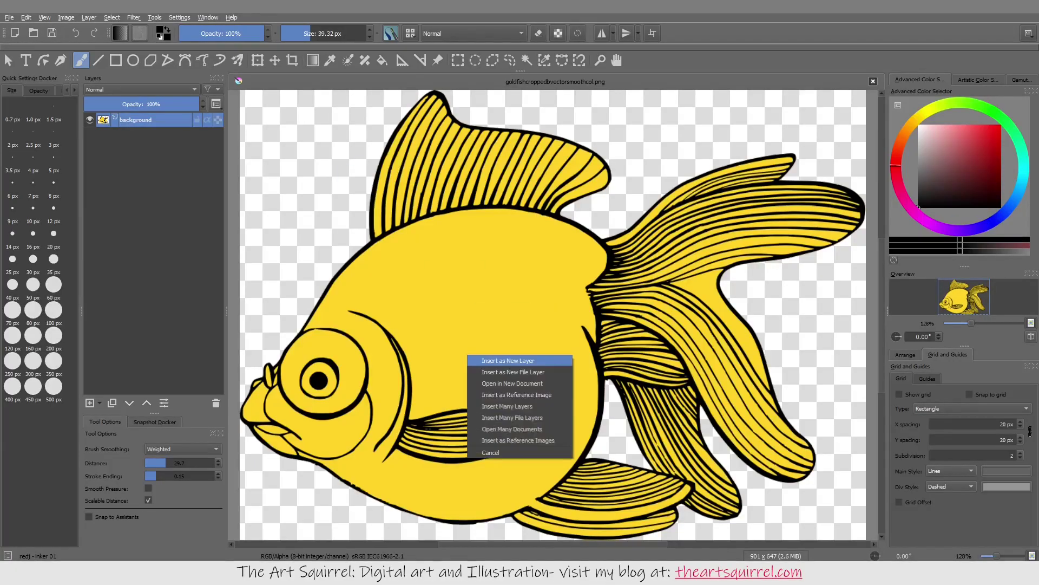
left_click(498, 359)
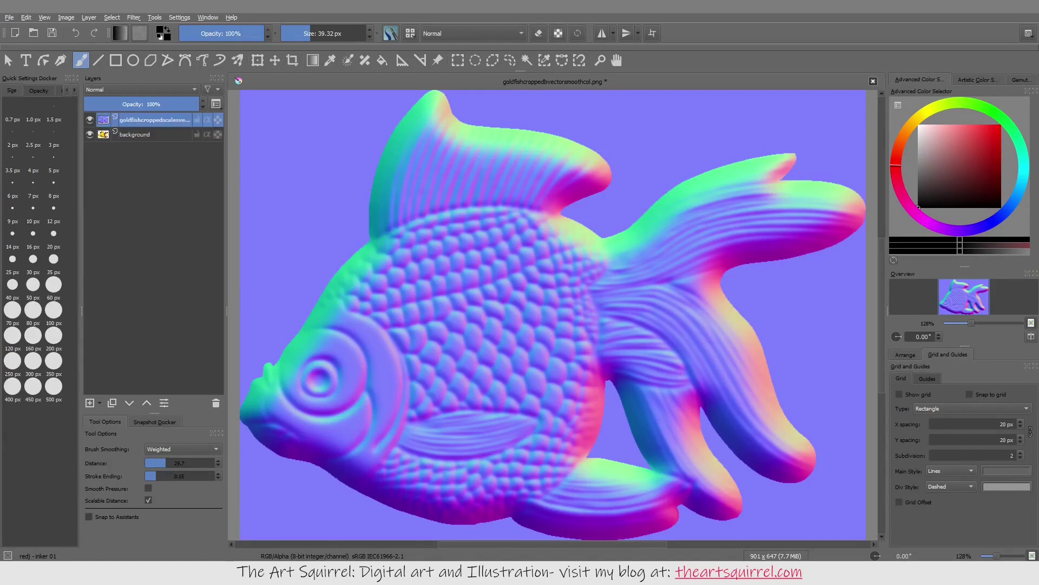
left_click(134, 17)
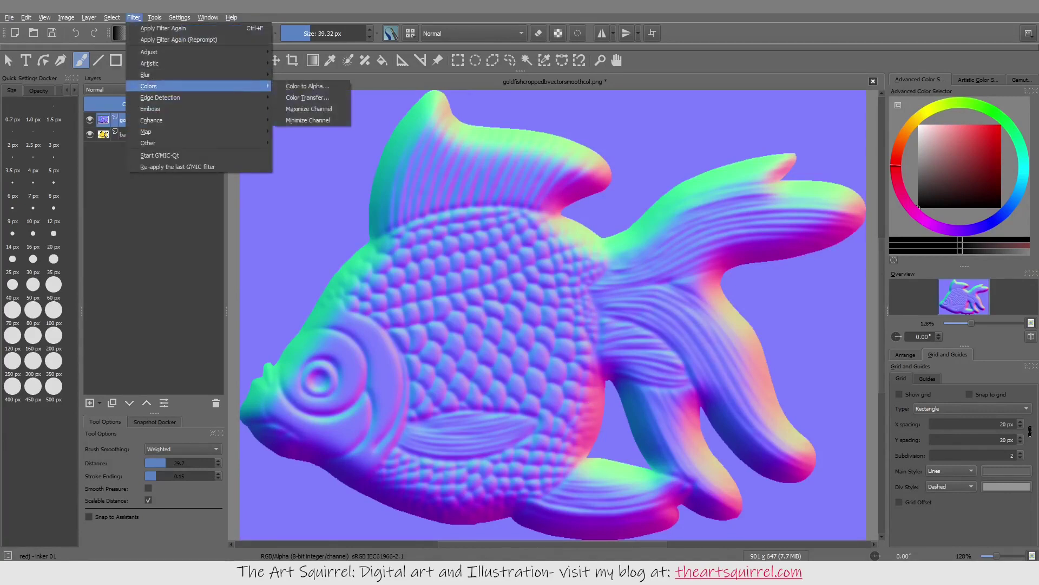
mouse_move(163, 132)
left_click(312, 166)
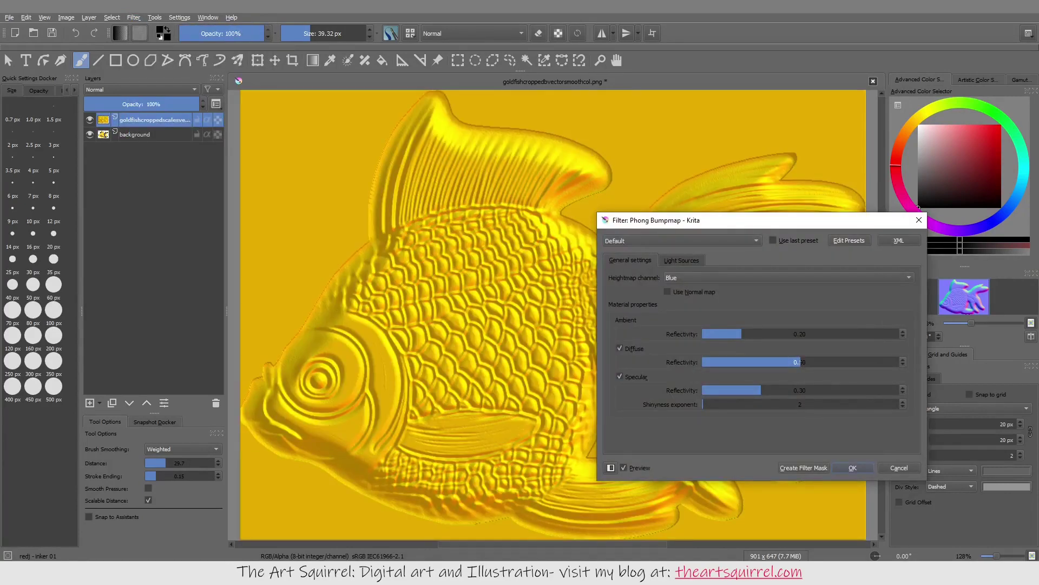
left_click(788, 277)
left_click(677, 278)
left_click(668, 291)
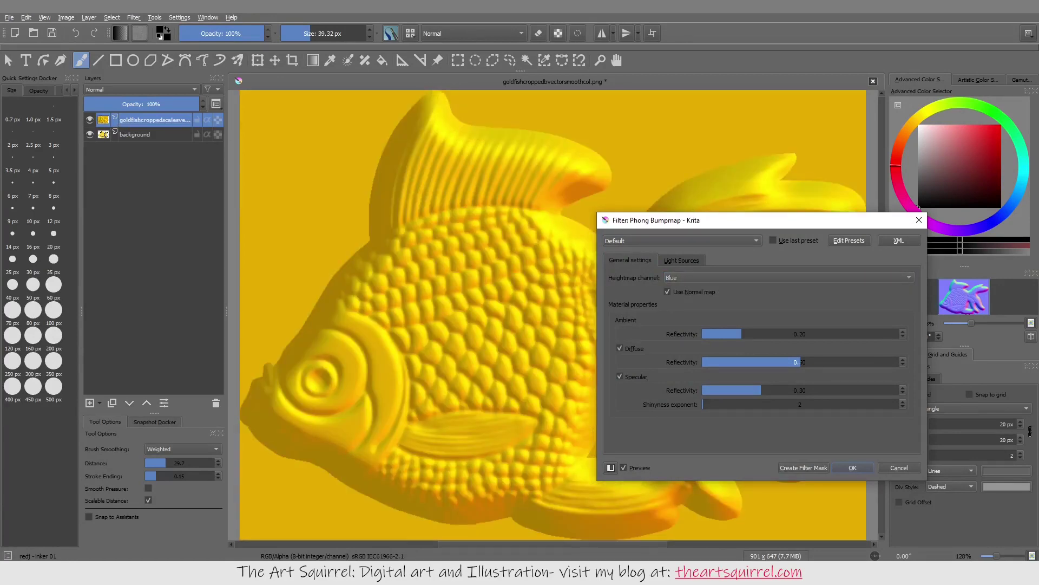
Colour Light Source 2 light violet, and make Light Source 1 pale yellow with azimuth 13° and inclination 15°
left_click(682, 260)
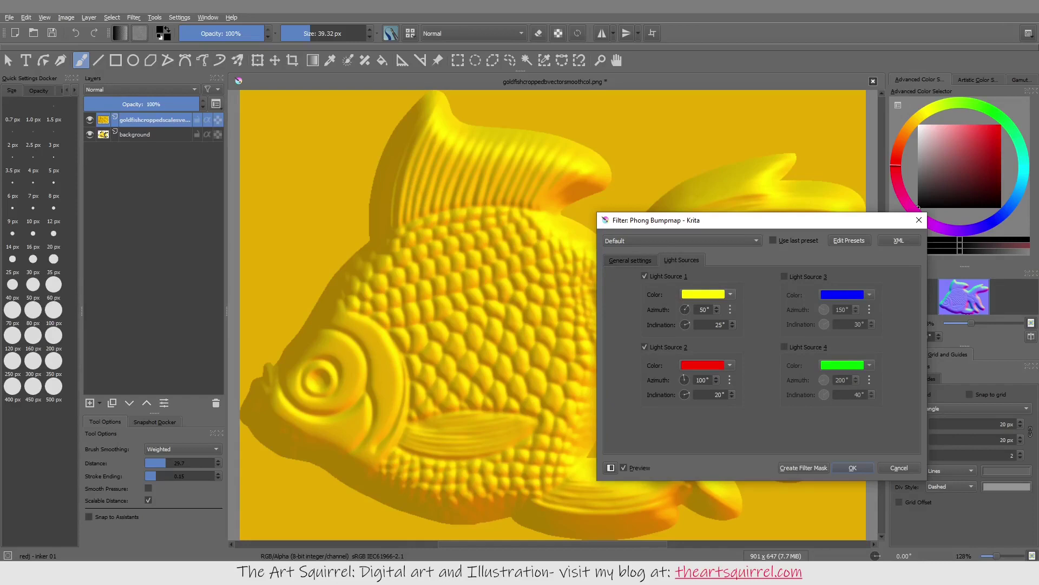
left_click(703, 364)
left_click(707, 417)
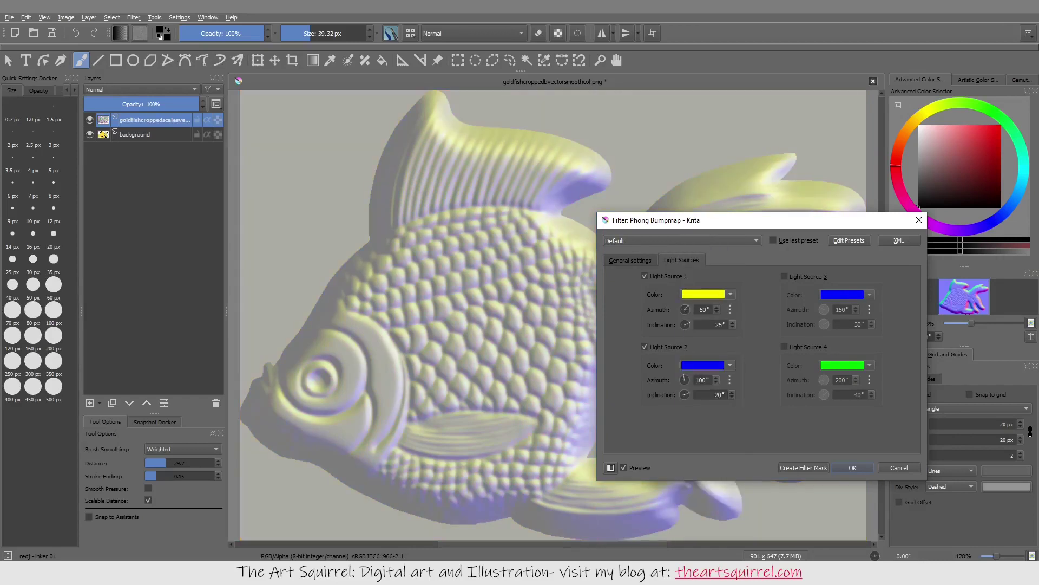
left_click(703, 365)
left_click(706, 379)
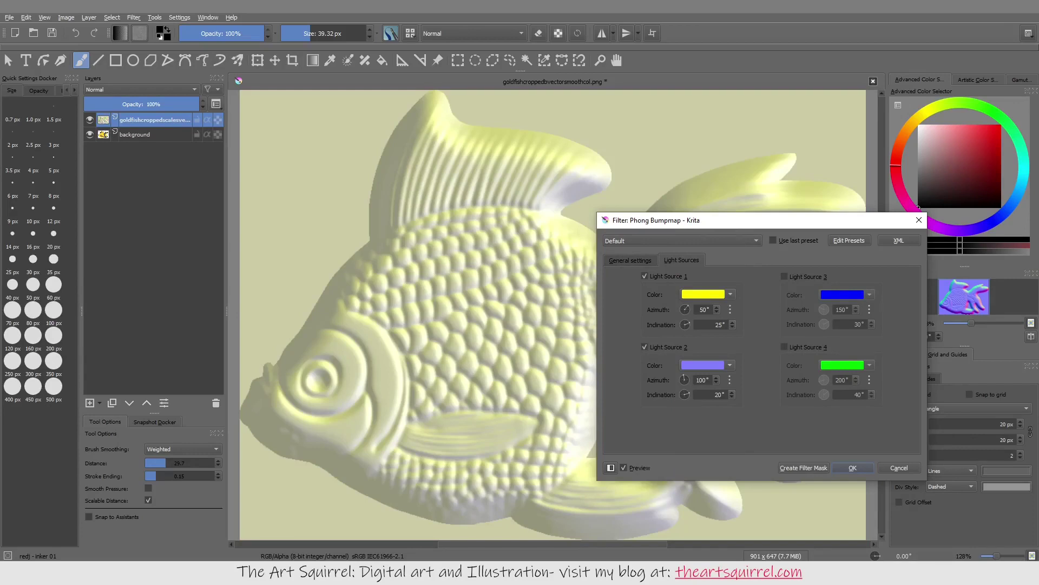
left_click(703, 294)
left_click(707, 305)
left_click_drag(688, 323, 687, 308)
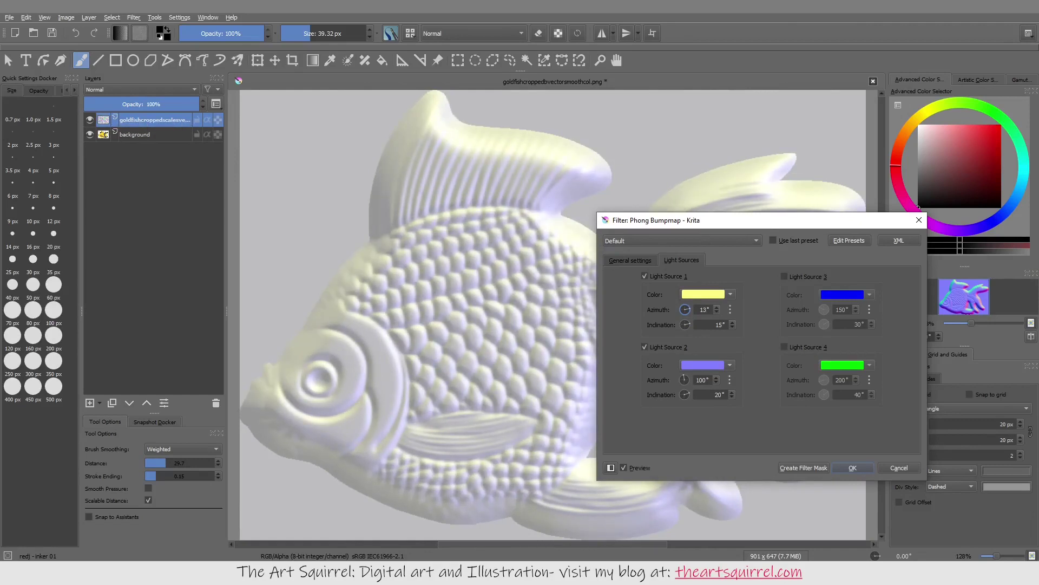
Set ambient reflectivity to 0.19, diffuse to 0.48 and specular to 0.56, and apply the Phong Bumpmap filter
left_click(630, 260)
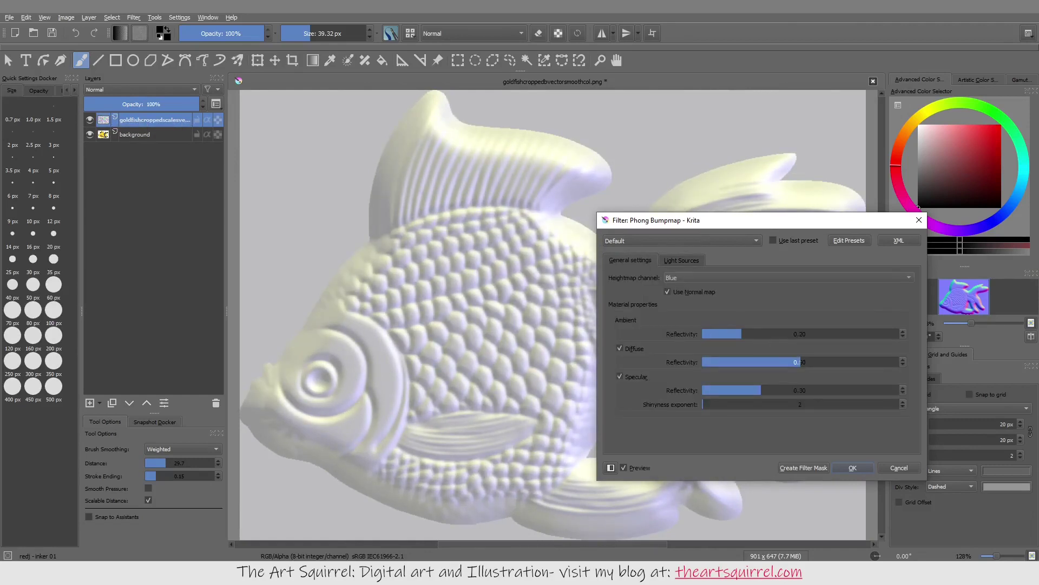
mouse_move(742, 333)
left_mouse_down()
mouse_move(807, 333)
mouse_move(722, 334)
mouse_move(746, 333)
left_mouse_up()
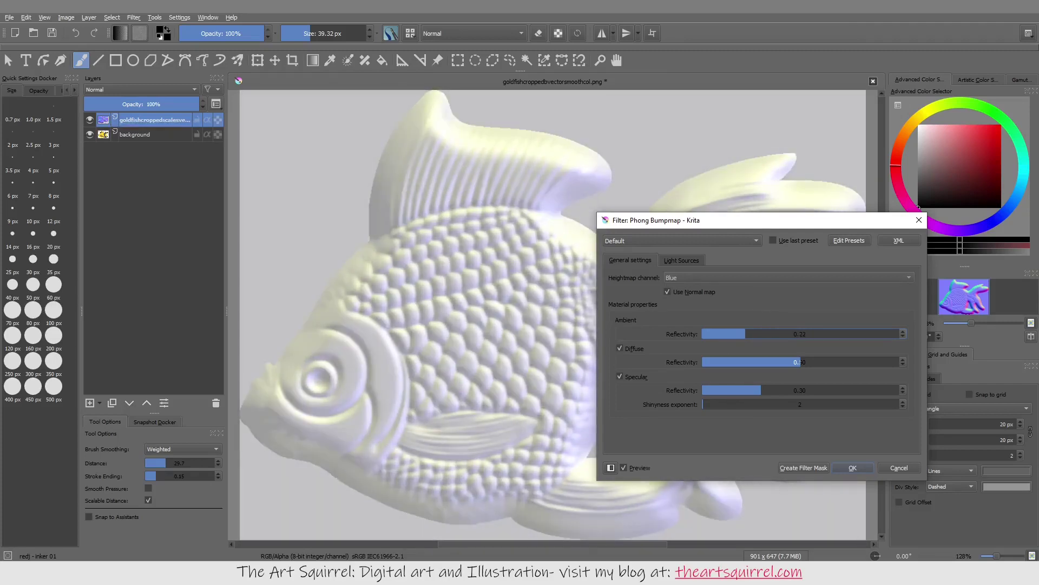
left_click_drag(795, 362, 740, 334)
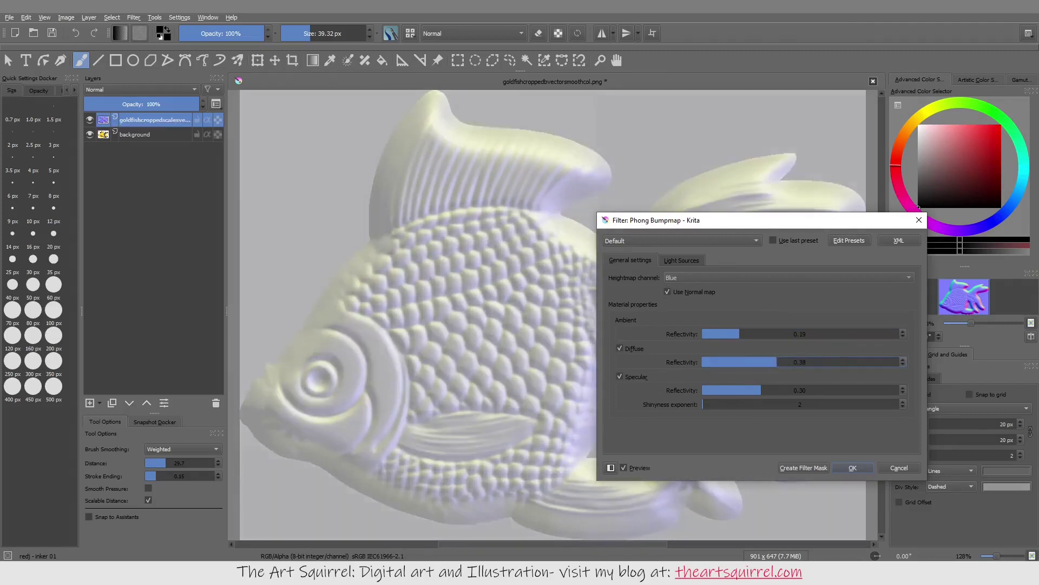
left_click_drag(777, 361, 812, 390)
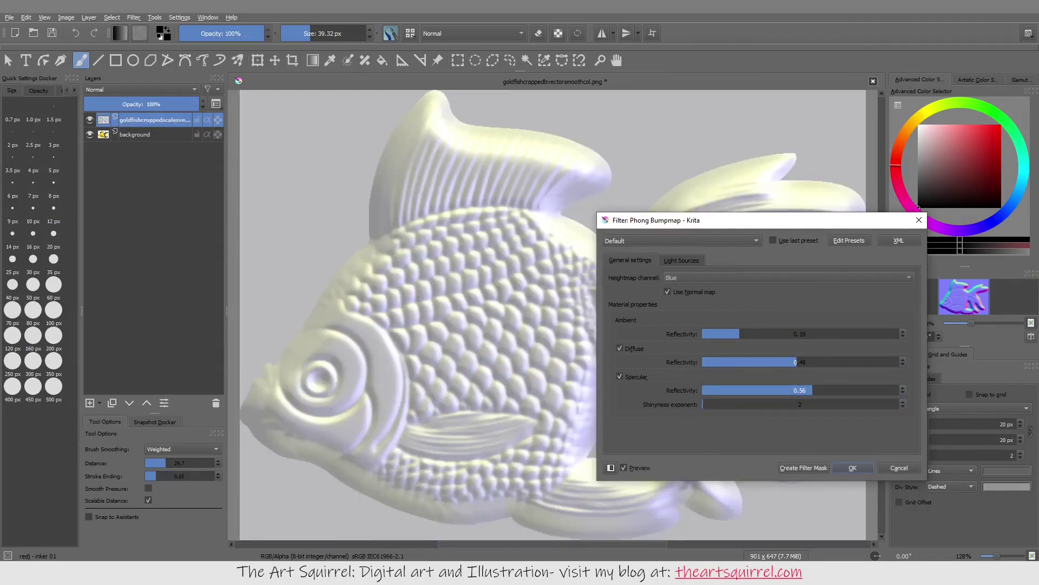
key("Return")
Select the background layer's opaque fish shape and add it as a transparency mask to the bump-mapped scales layer
left_click(138, 135)
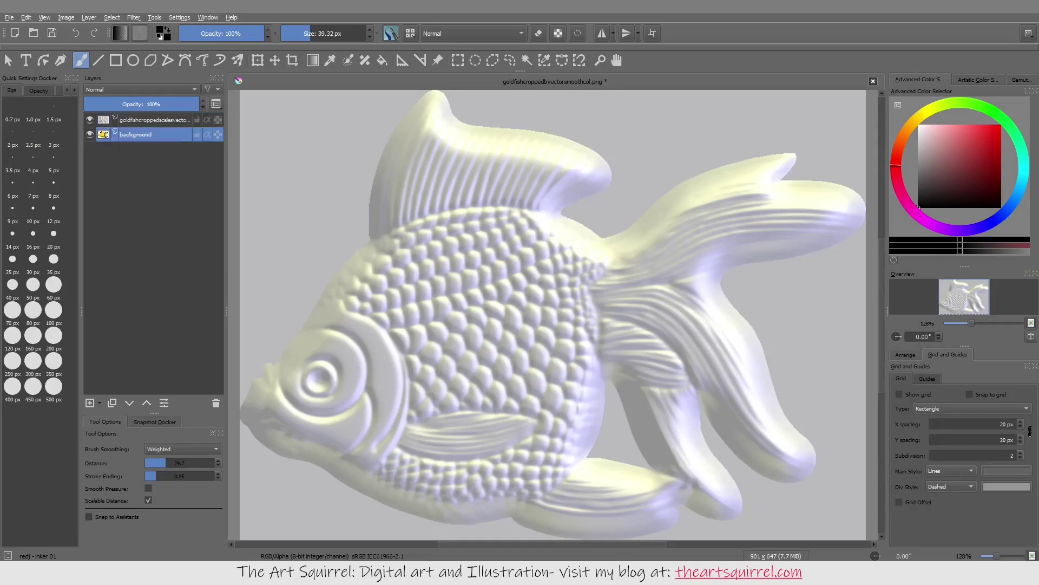
left_click(103, 135, "ctrl")
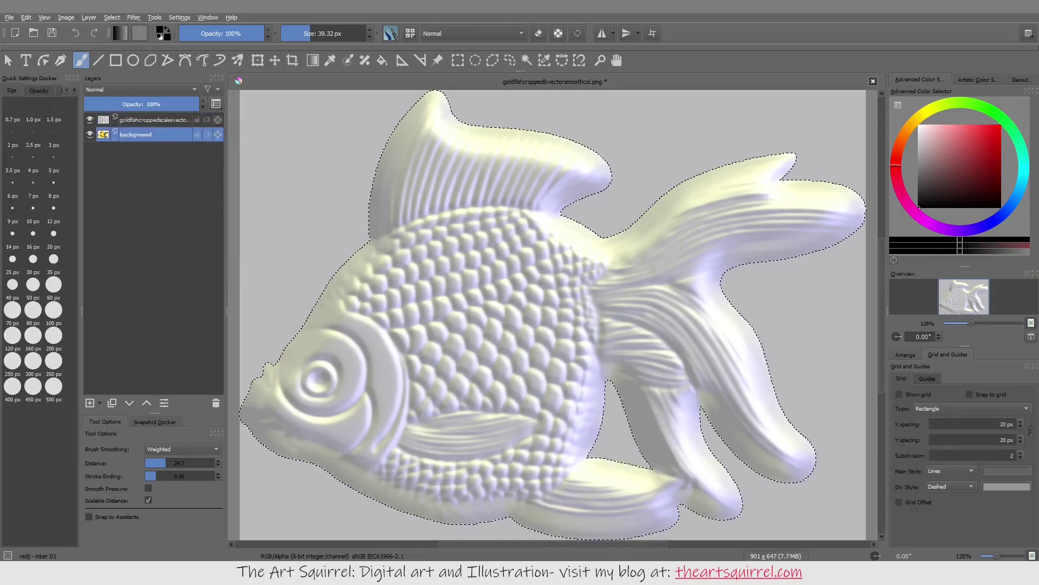
left_click(154, 119)
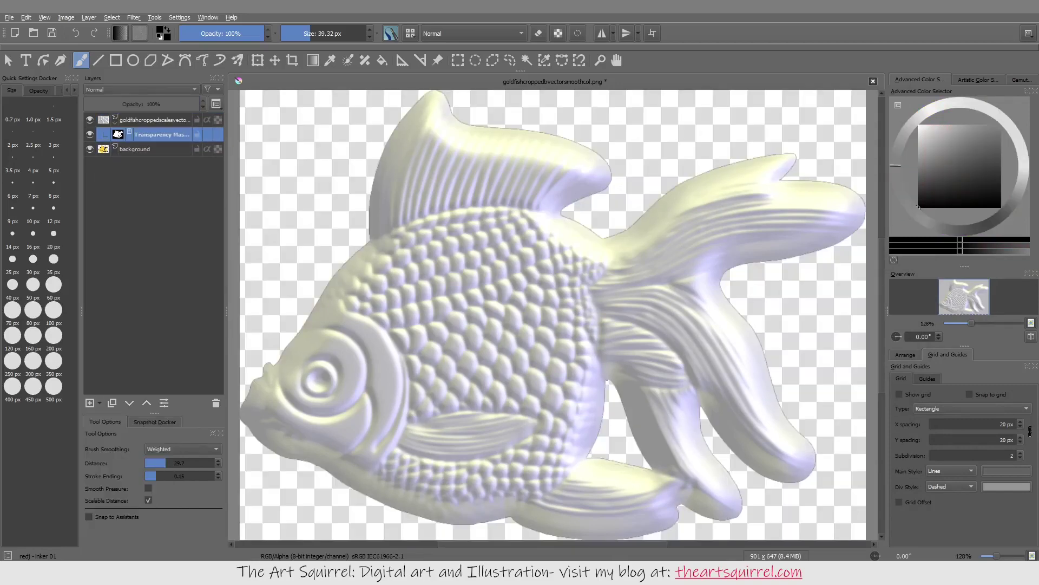
Try the Overlay, Divide and Soft Light (SVG) blending modes on the bump-mapped scales layer
left_click(140, 90)
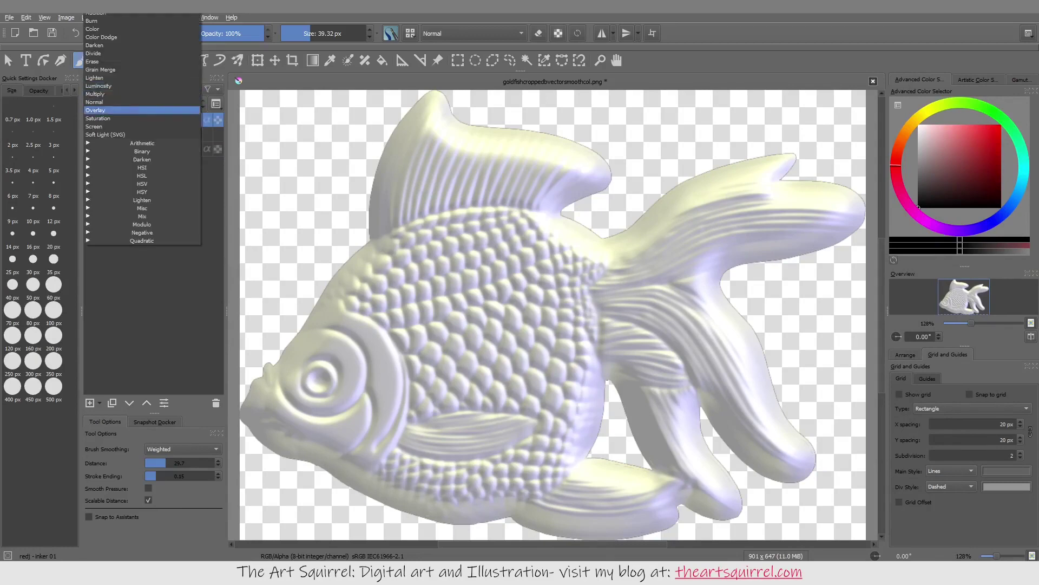
left_click(99, 86)
left_click(141, 90)
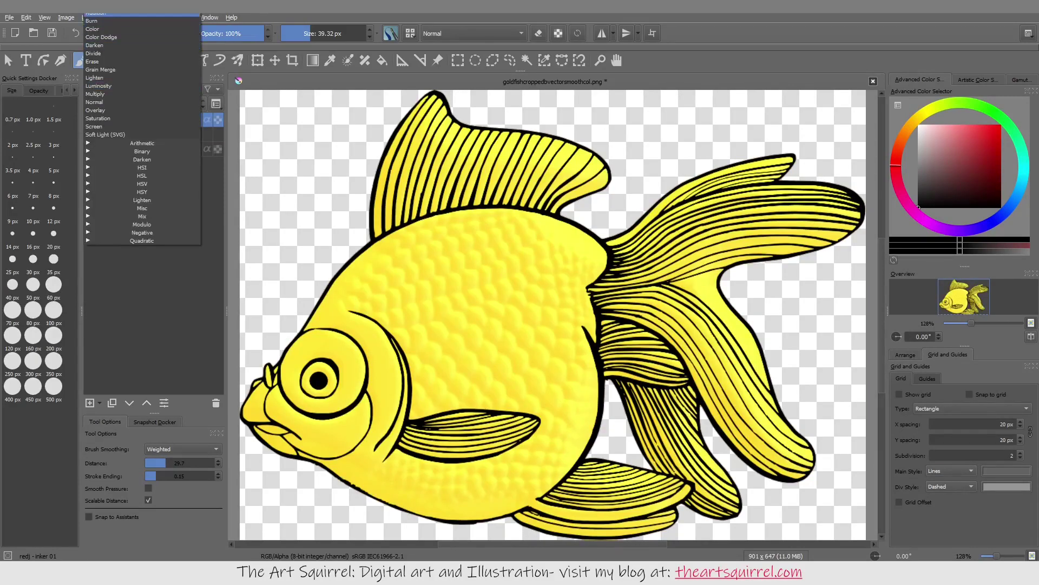
key("Return")
key("alt+Down")
key("Down")
key("Down")
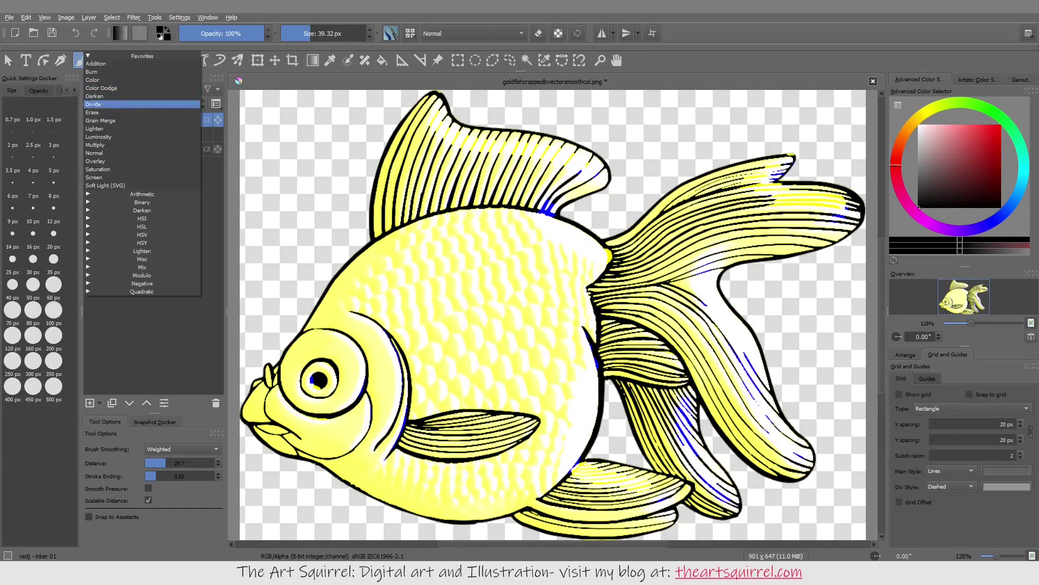
key("Return")
key("alt+Down")
key("Down")
key("Down")
key("Down")
key("Down")
key("Down")
key("Down")
key("Down")
key("Return")
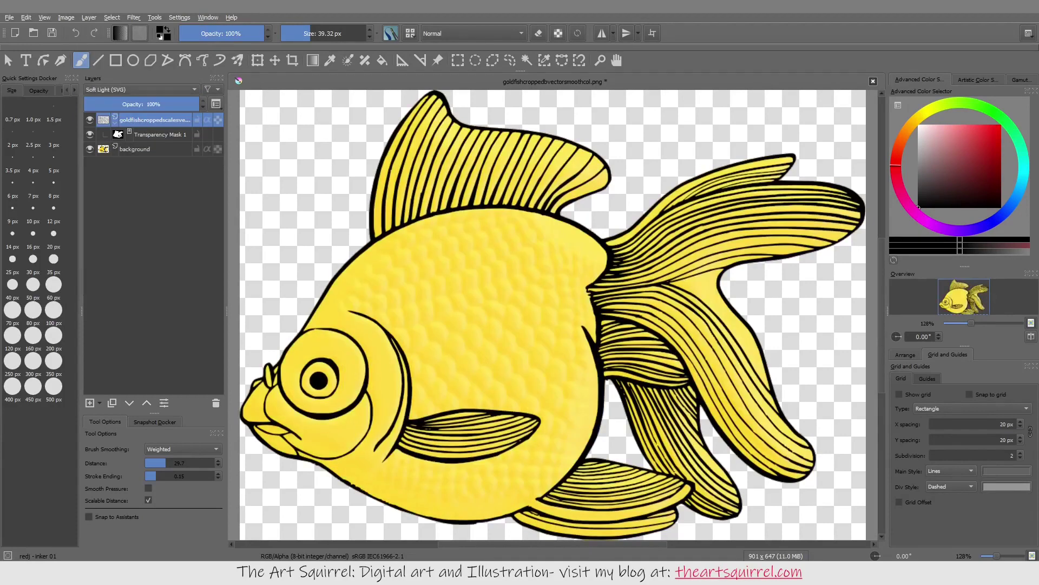
Compare further blending modes on the scales layer, including Overlay and Lighten
key("alt+Down")
key("Down")
key("Down")
key("Down")
key("Down")
key("Down")
key("Return")
key("alt+Down")
key("Down")
key("Down")
key("Return")
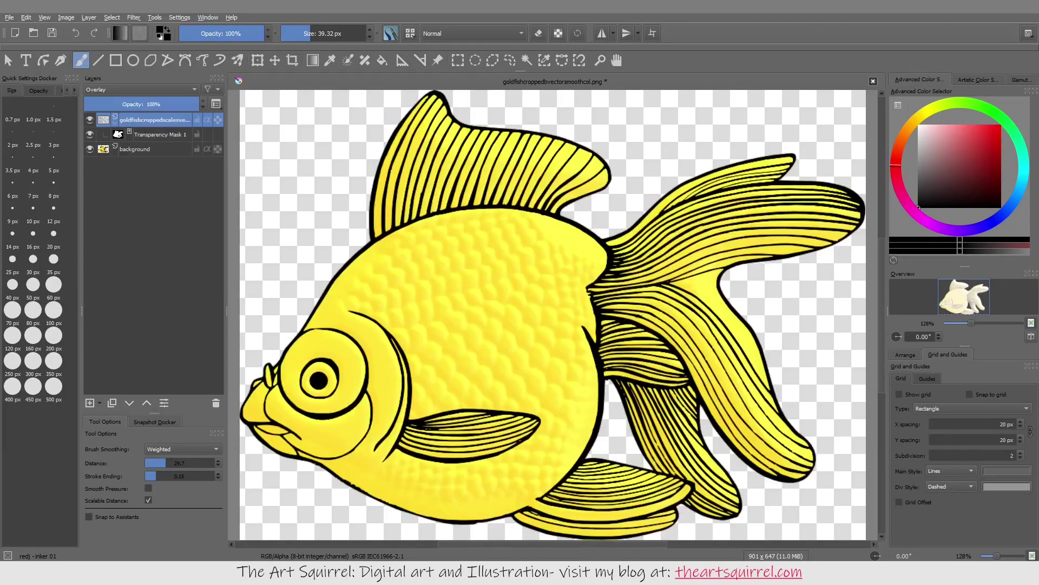
key("alt+Down")
key("Up")
key("Up")
key("Return")
key("alt+Down")
key("Up")
key("Return")
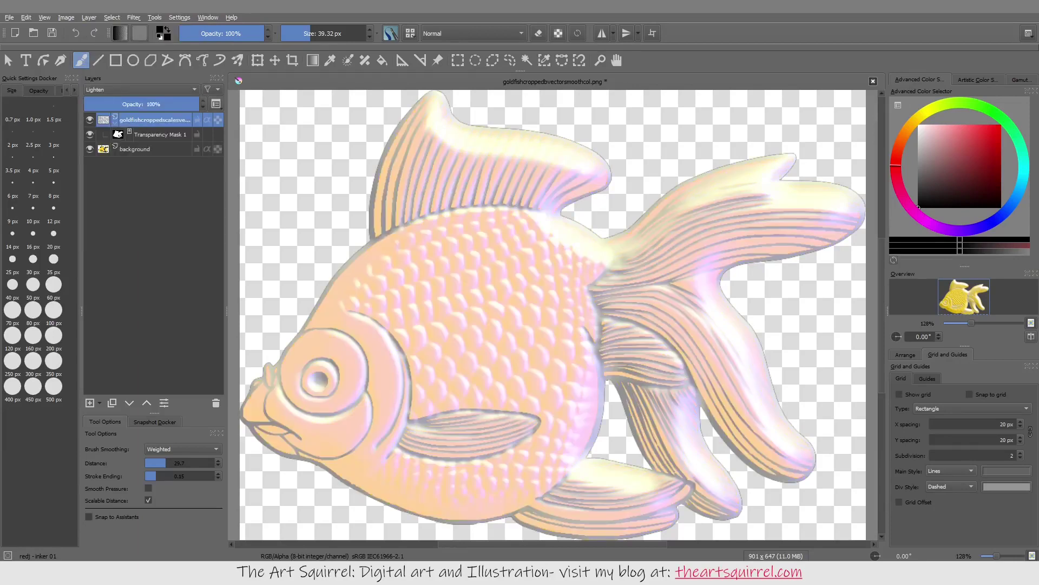
Set the scales layer's blending mode to Luminosity and lower its opacity to 81%
key("alt+Down")
key("Up")
key("Up")
key("Down")
key("Down")
key("Down")
key("Up")
key("Return")
key("Tab")
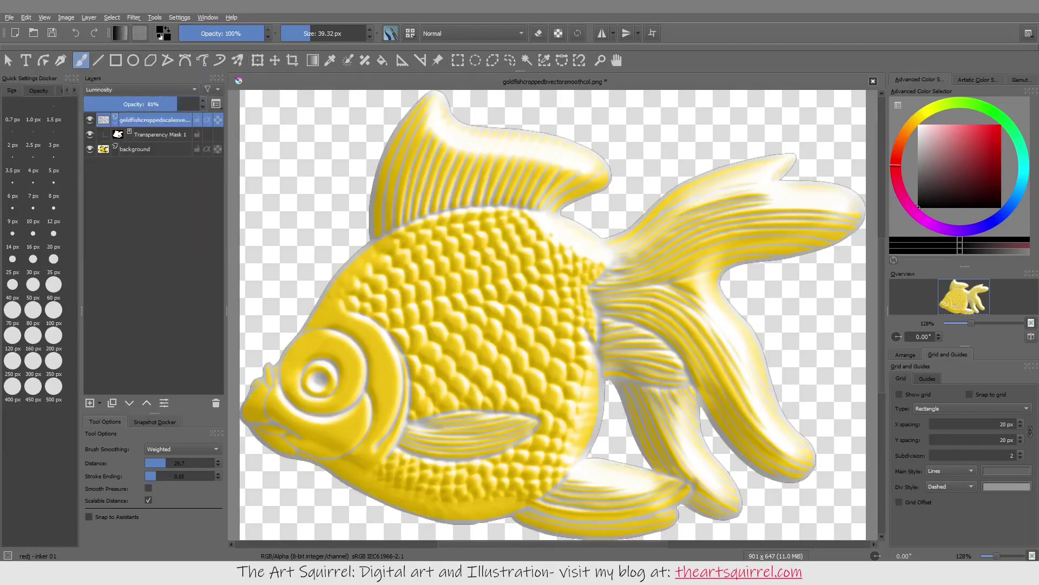
Lower the bump-mapped scales layer's opacity to 71% and toggle the background layer's visibility to compare
type("37")
key("Return")
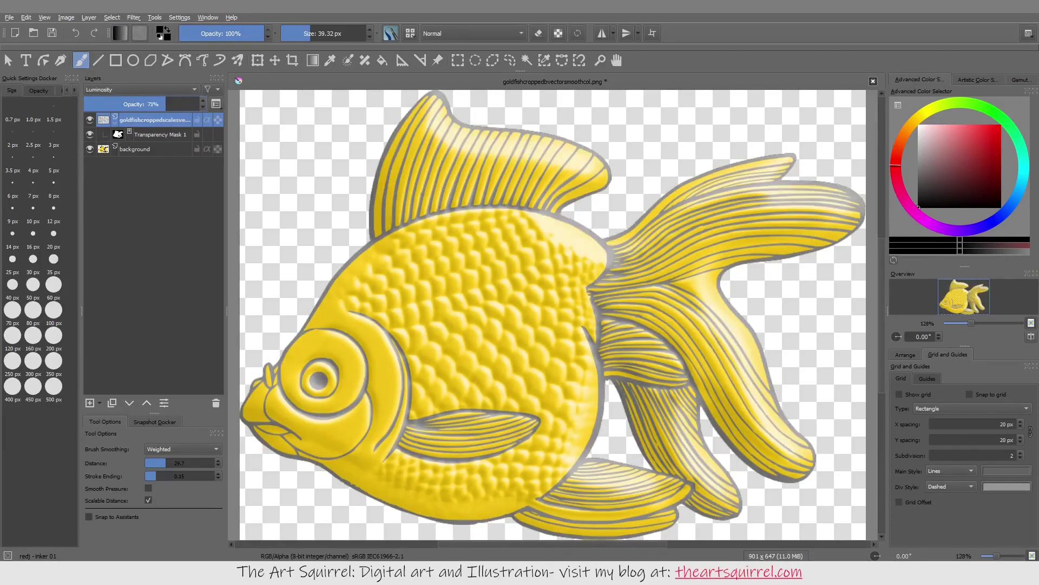
key("Page_Down")
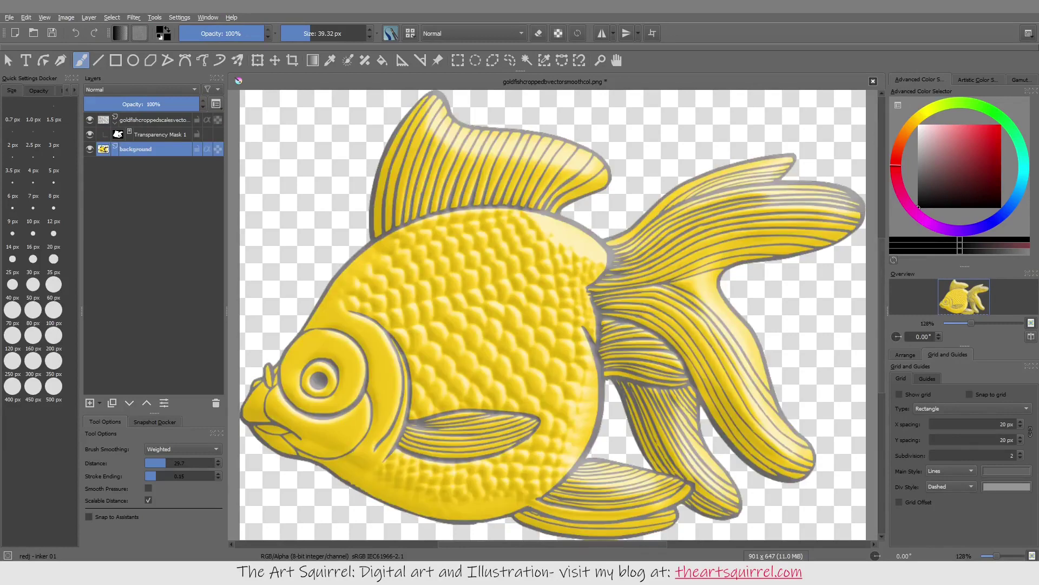
left_click(89, 149)
left_click(90, 148)
Place the black goldfish line art layer on top of the stack and wrap it in a quick clipping group
left_click_drag(549, 92, 549, 116)
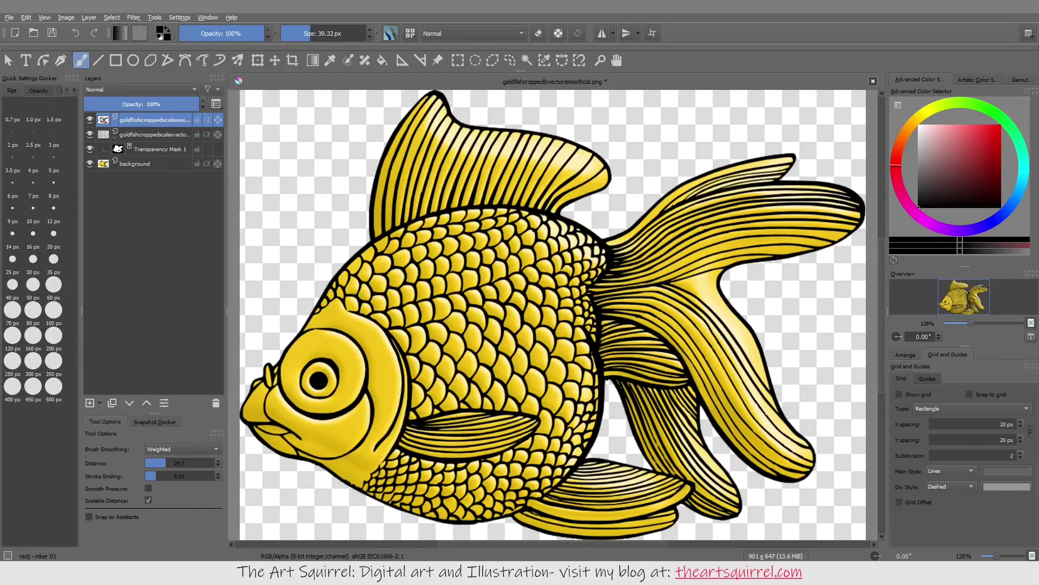
right_click(128, 120)
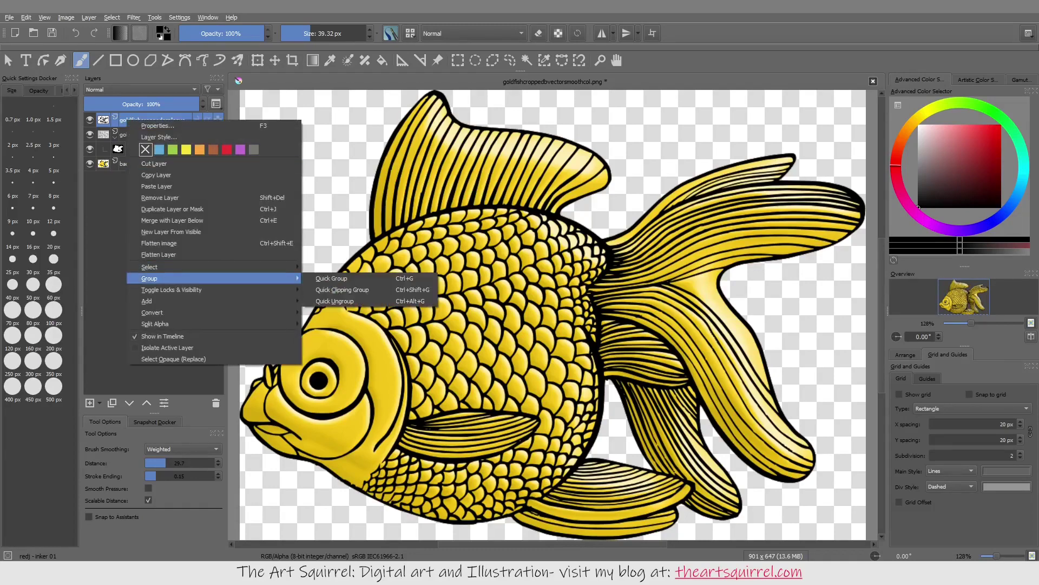
left_click(341, 290)
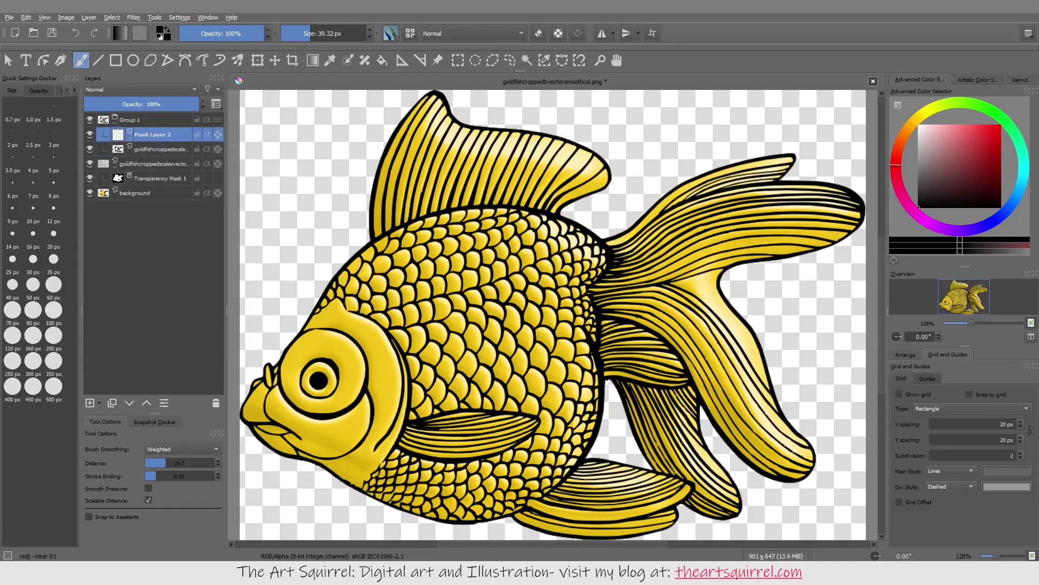
Recolour the line art by filling the clipped paint layer with orange and brown trial colours, ending on a dark golden yellow
left_click(369, 421, "ctrl")
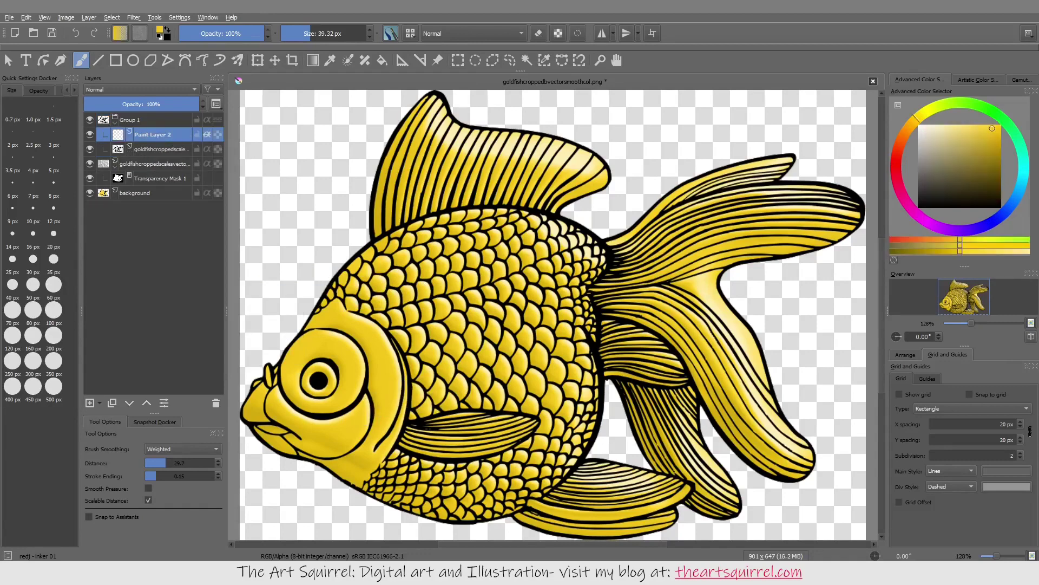
left_click(369, 422, "ctrl")
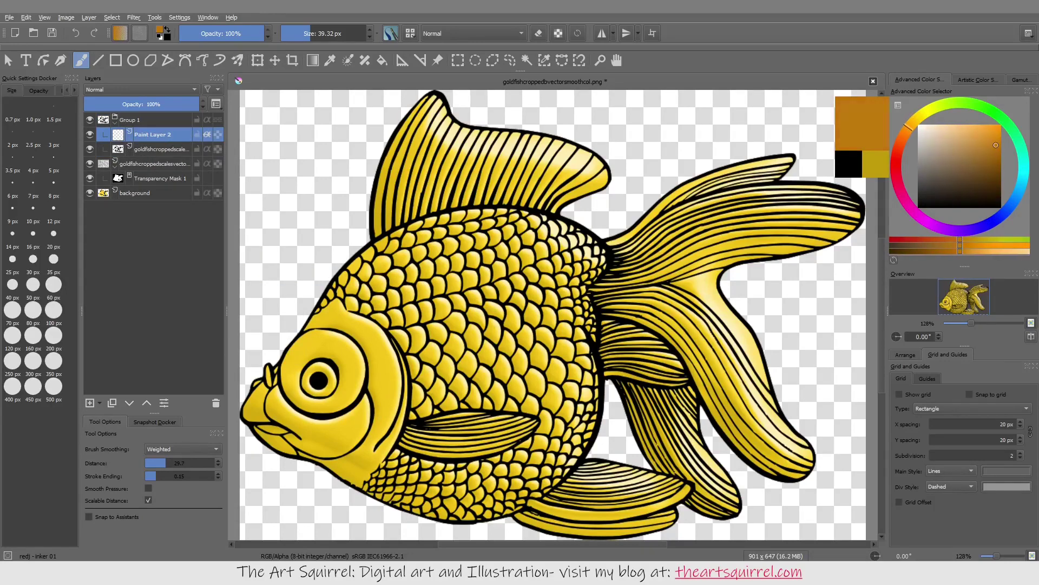
key("f")
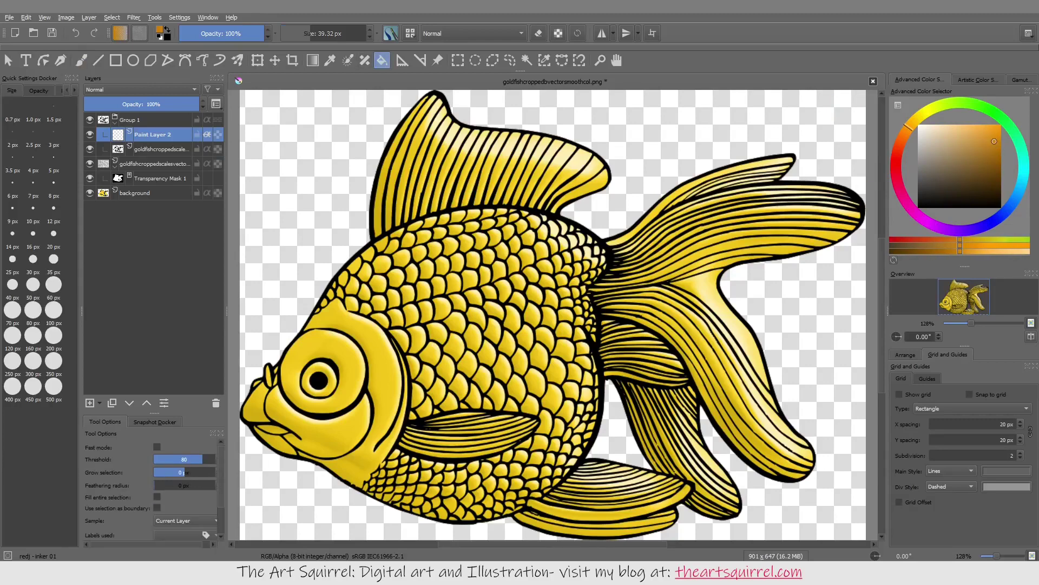
key("shift+BackSpace")
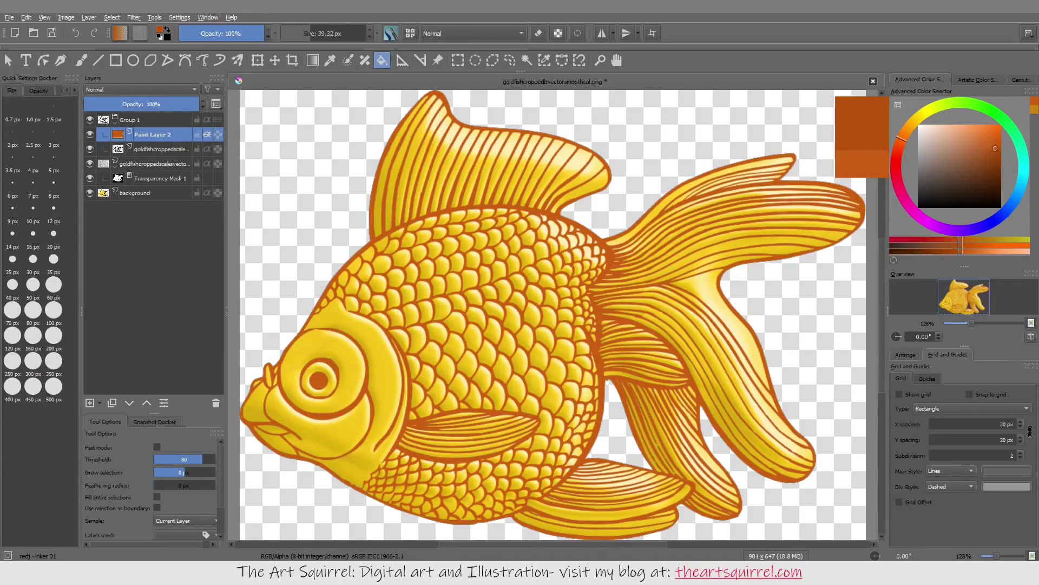
key("shift+BackSpace")
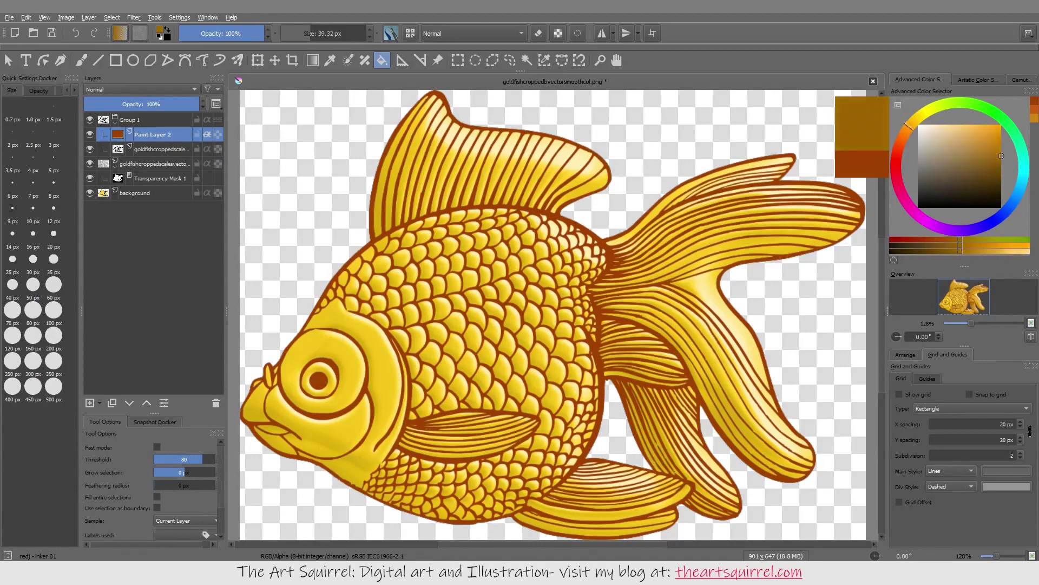
key("shift+BackSpace")
key("k")
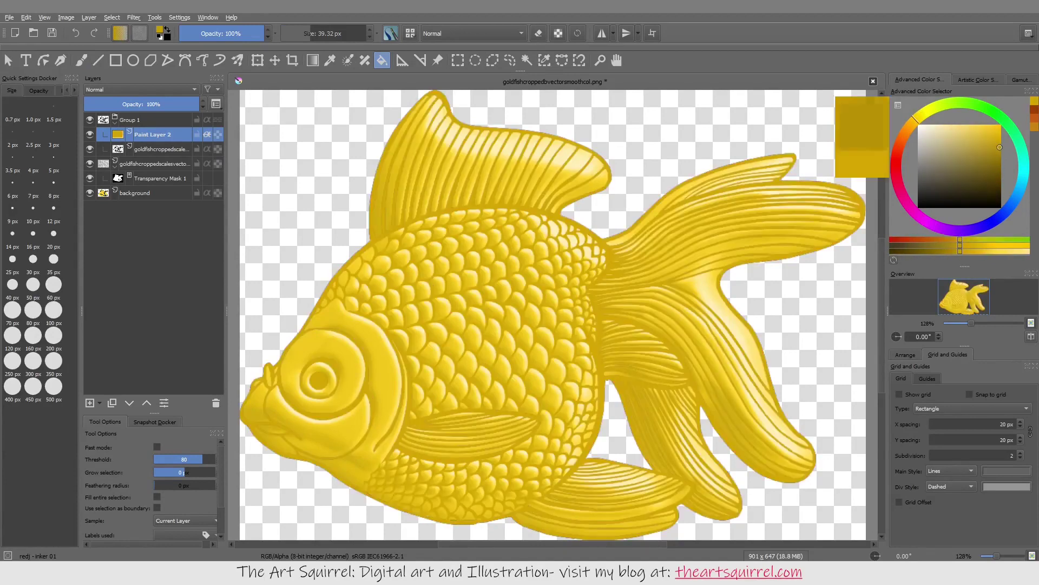
key("shift+BackSpace")
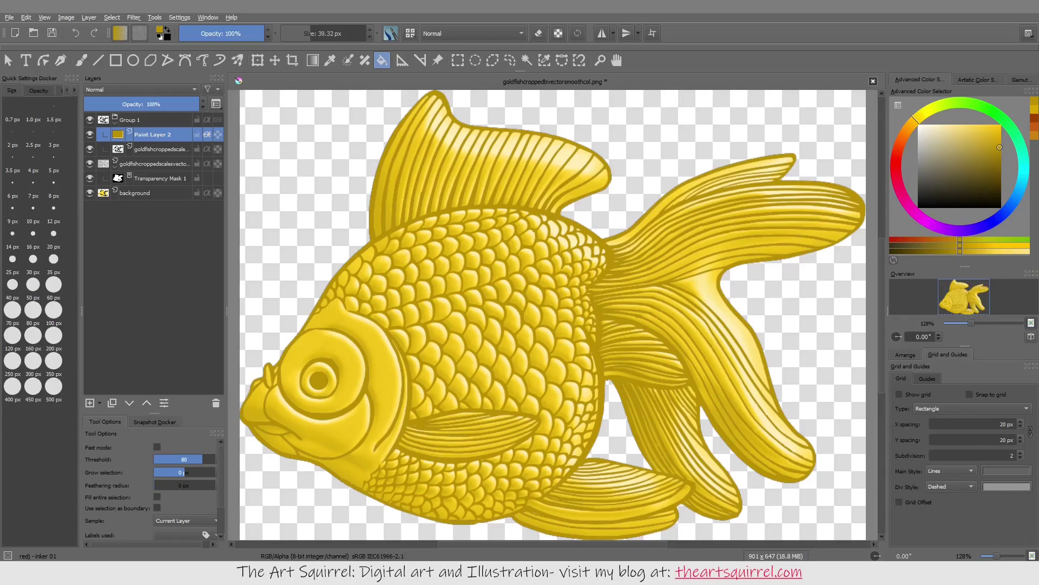
Add a paint layer above the background and paint the fish's eye white with a 30 px brush
key("Insert")
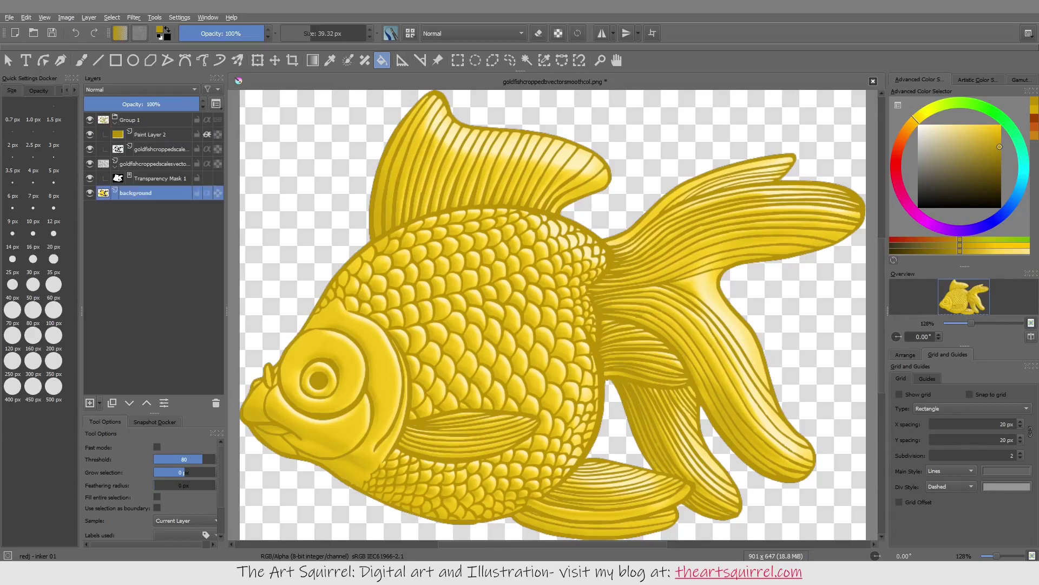
key("b")
key("d")
key("x")
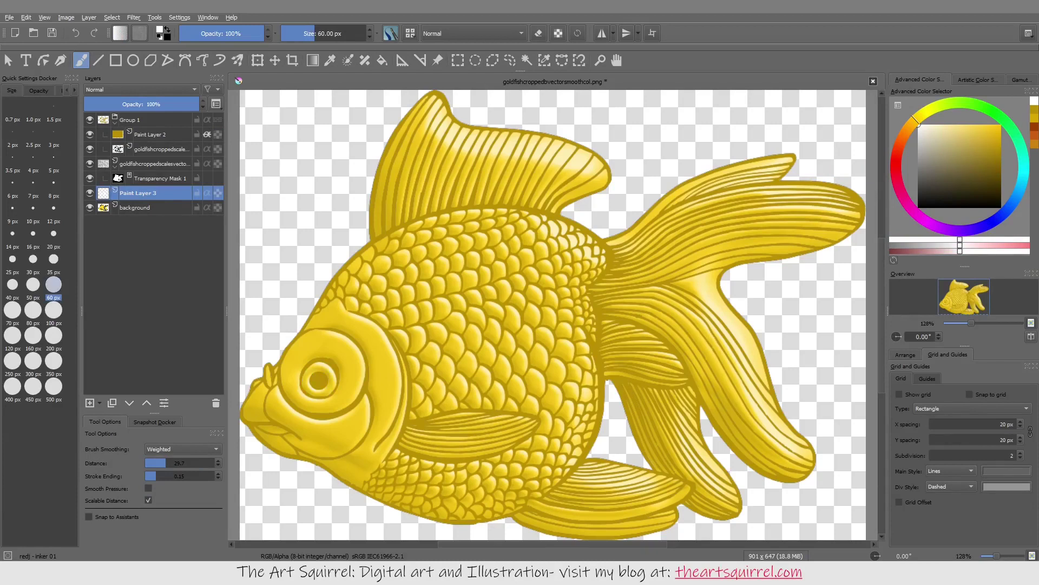
left_click(33, 284)
mouse_move(331, 375)
left_mouse_down()
mouse_move(321, 367)
mouse_move(305, 385)
mouse_move(335, 380)
left_mouse_up()
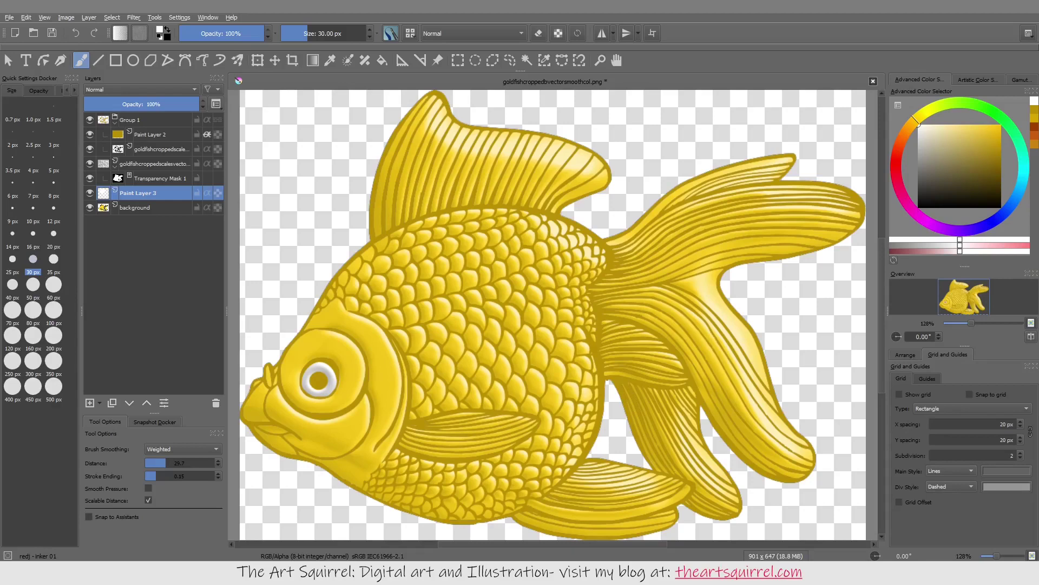
Paint the fish's pupil black on the clipped line colour layer, Paint Layer 2
left_click(151, 135)
key("x")
left_click_drag(315, 377, 317, 379)
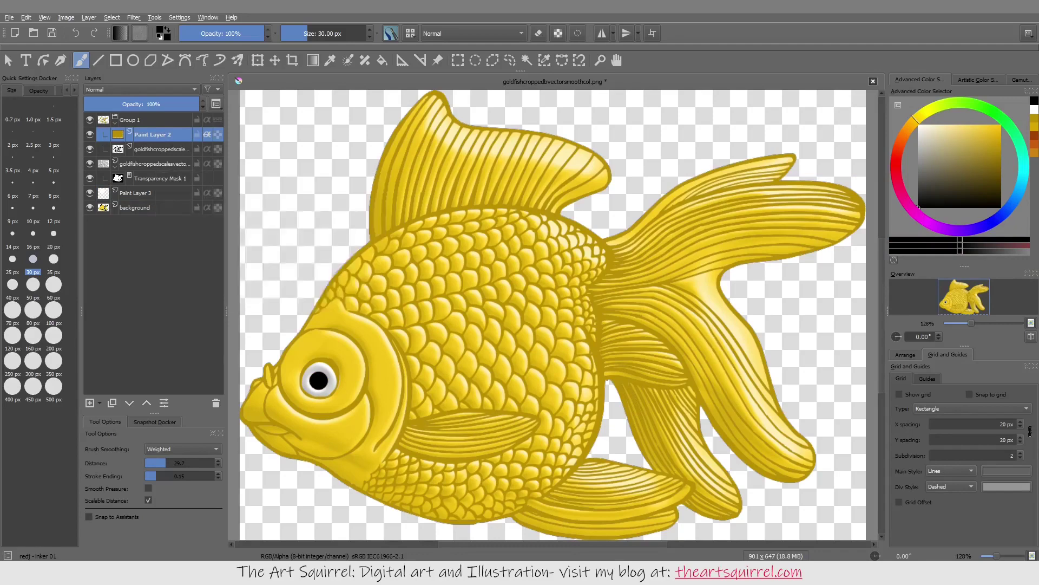
Select the background layer's opaque fish shape and fill it with orange on a new paint layer above the background
left_click(89, 208)
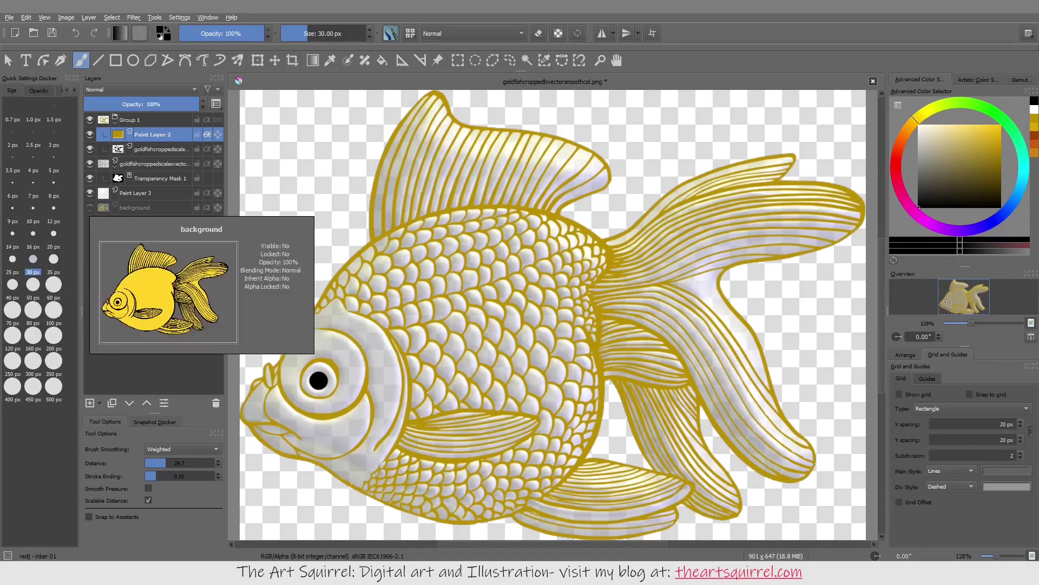
left_click(90, 208)
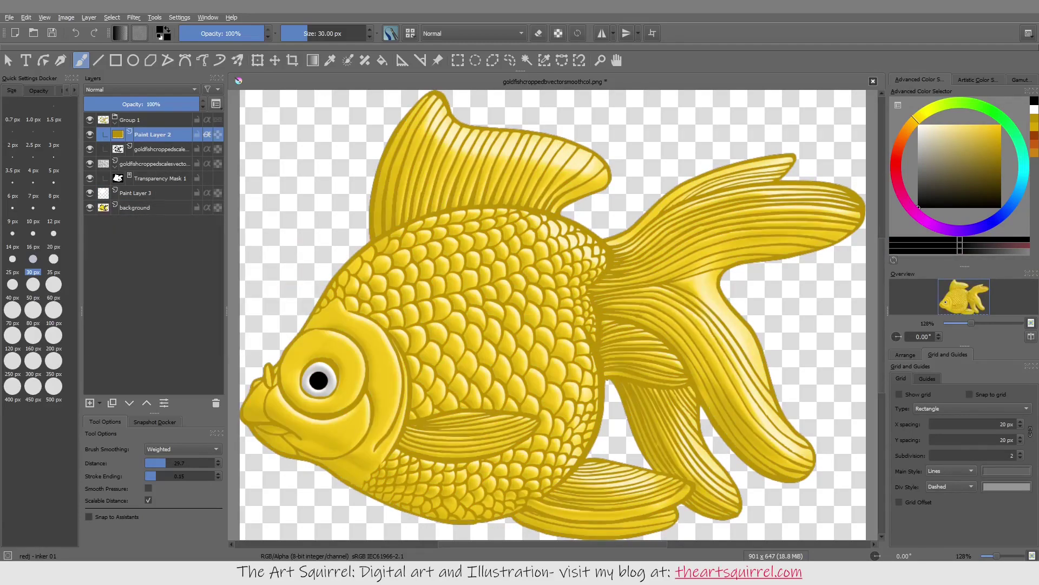
left_click(103, 207, "ctrl")
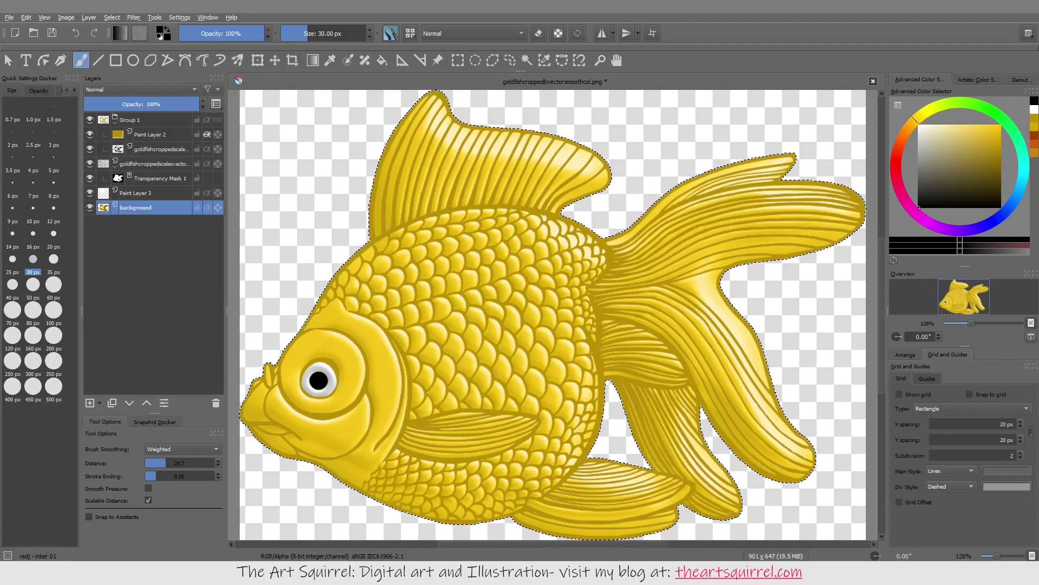
left_click(90, 403)
left_click(904, 132)
left_click(988, 141)
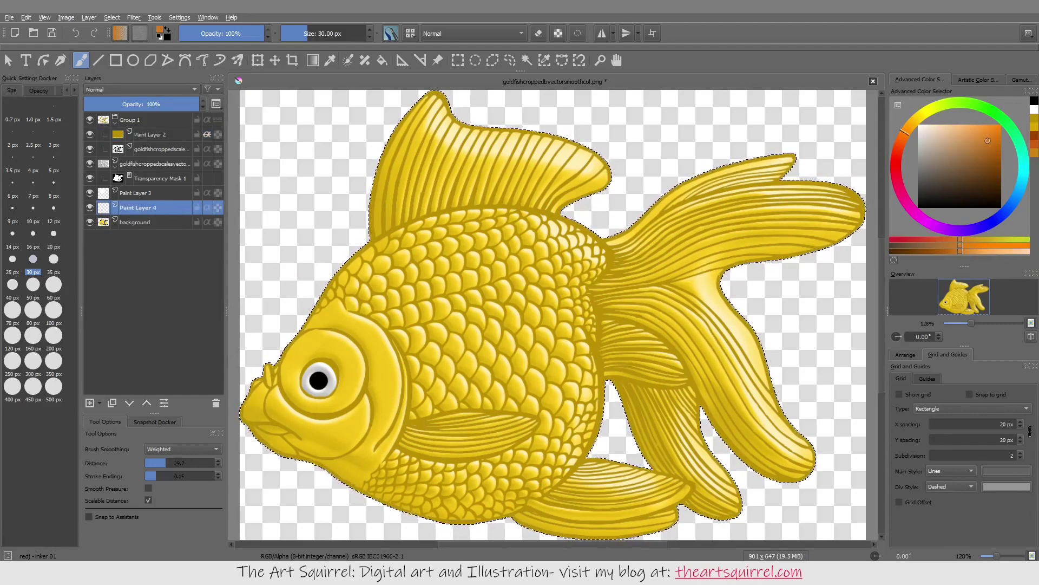
left_click(382, 60)
left_click(487, 324)
Try filling the selected fish shape with muted yellow, black and dark olive grey on Paint Layer 4
left_click(918, 116)
left_click(487, 325)
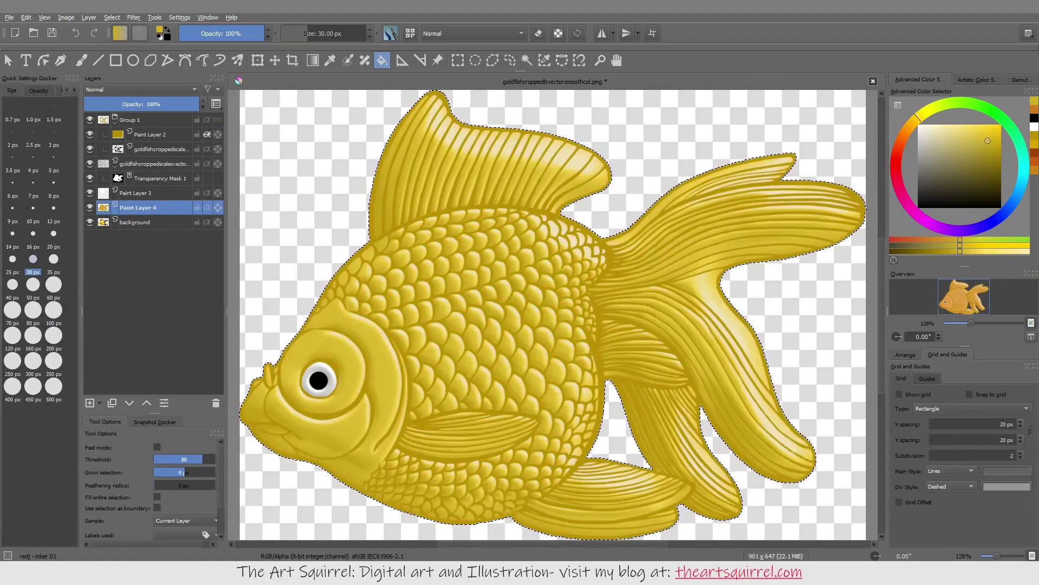
left_click(1000, 207)
left_click(488, 325)
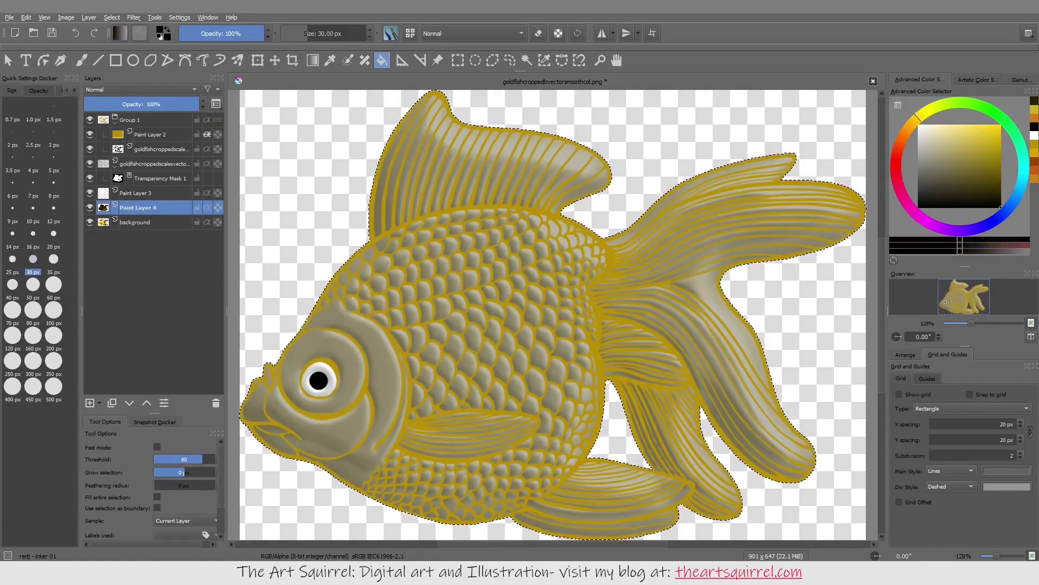
left_click(943, 188)
left_click(487, 325)
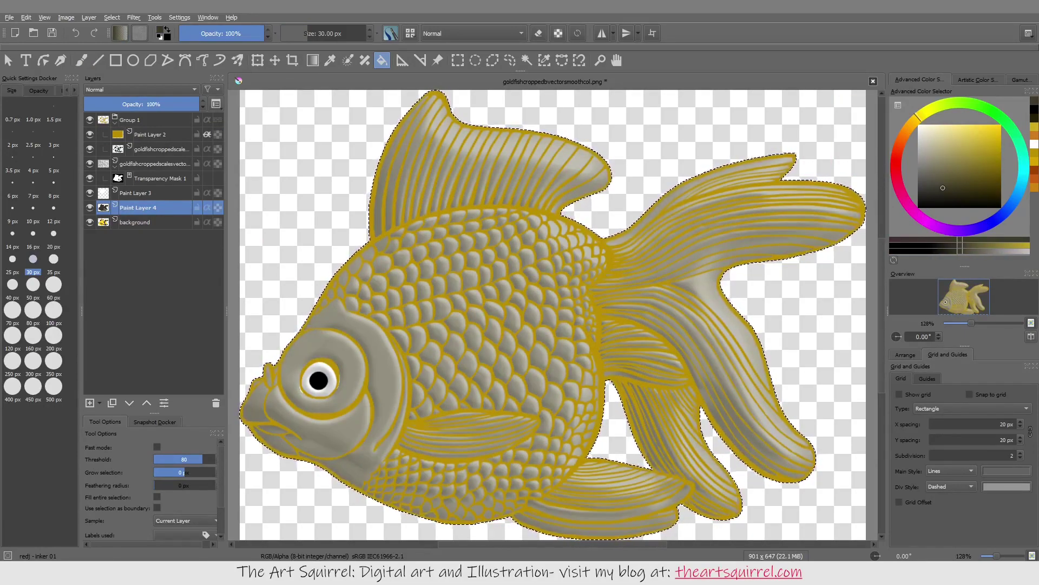
Fill the selected fish shape on Paint Layer 4 with a light golden yellow
left_click(981, 138)
left_click(487, 325)
left_click(983, 136)
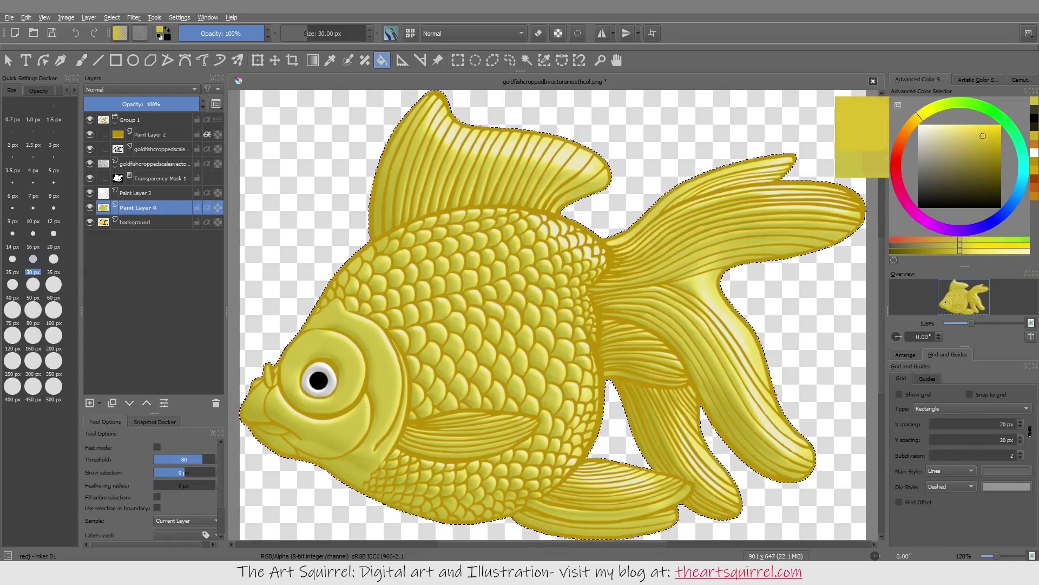
left_click(487, 325)
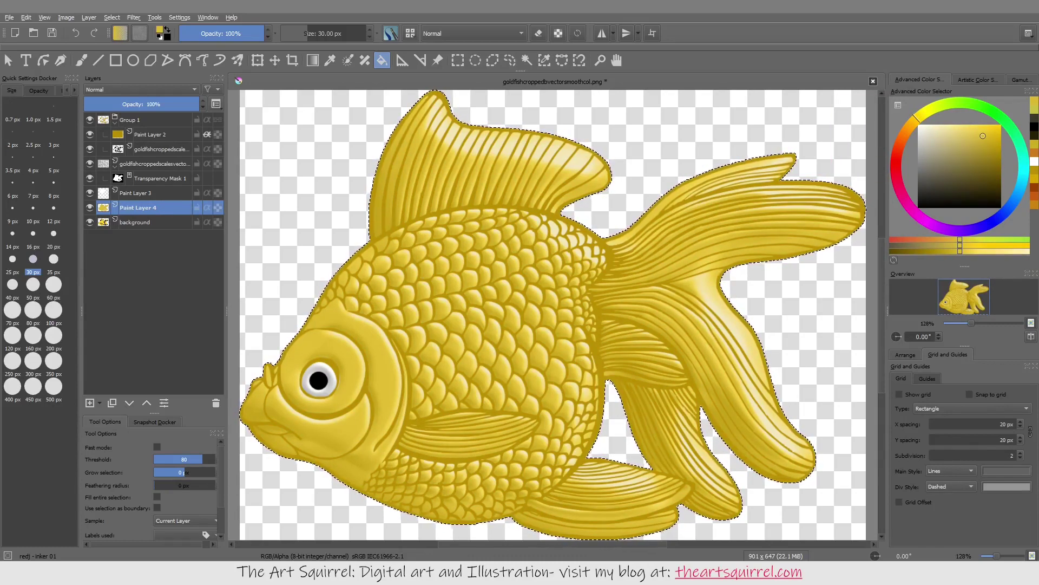
Add a paint layer above the yellow fill and shade the tail fins with orange and red-orange linear gradients
key("Insert")
key("g")
left_click_drag(914, 116, 908, 129)
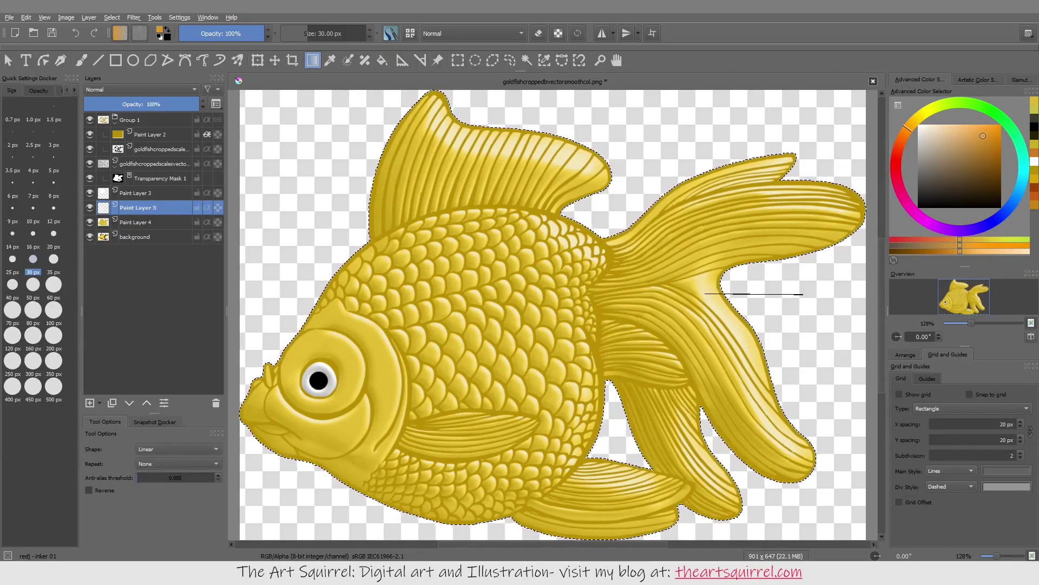
left_click_drag(803, 294, 803, 294)
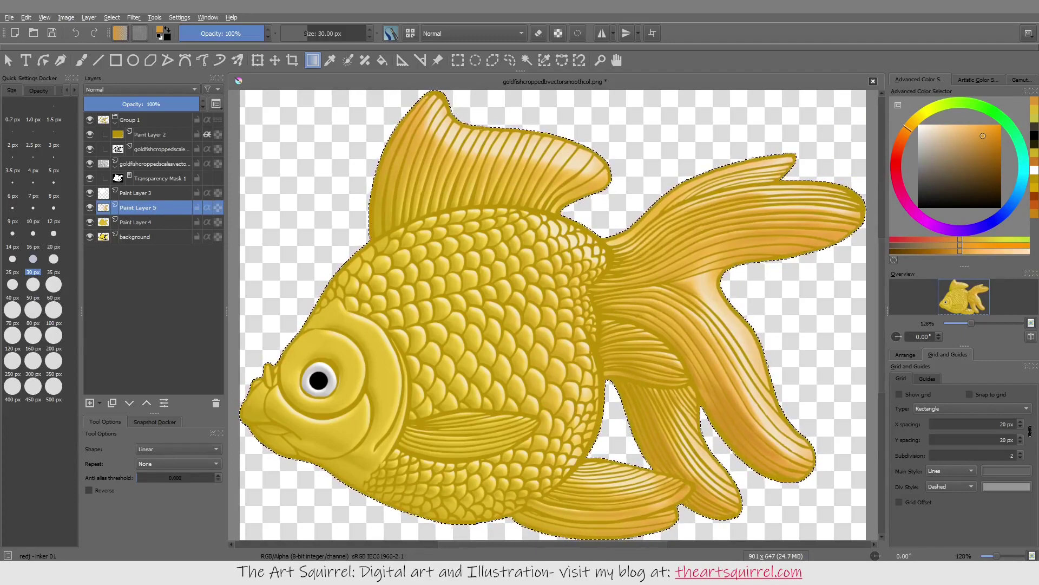
left_click_drag(910, 128, 900, 141)
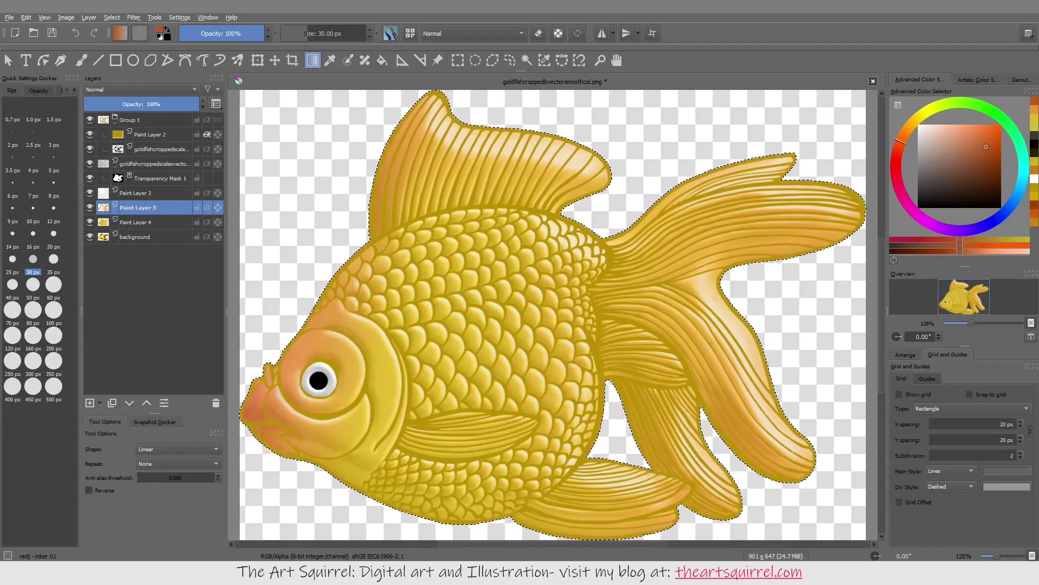
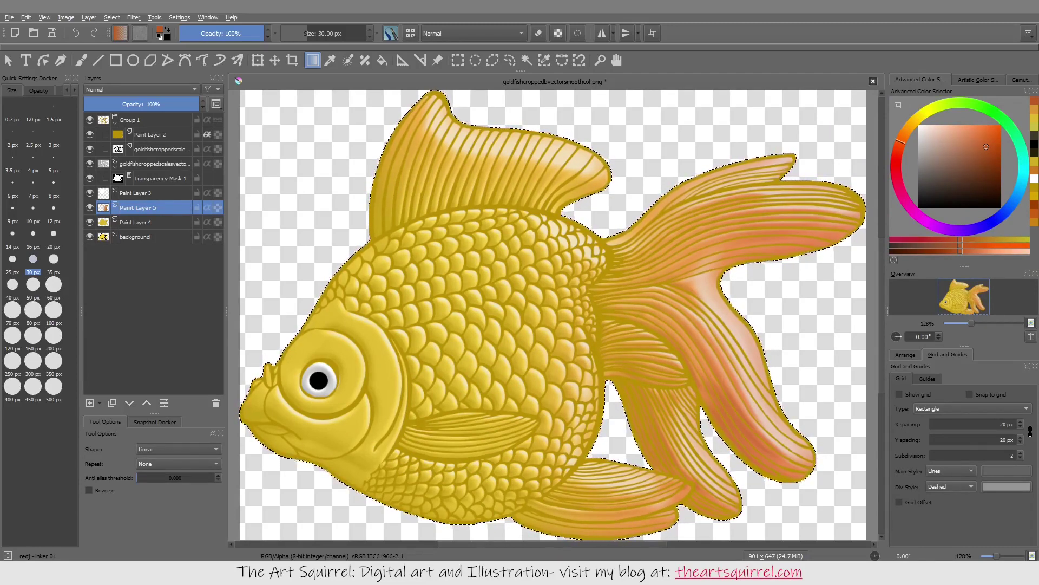
Add another paint layer and switch to the Texture Impressionism-Accurate brush from the MyFaves presets
key("Insert")
key("b")
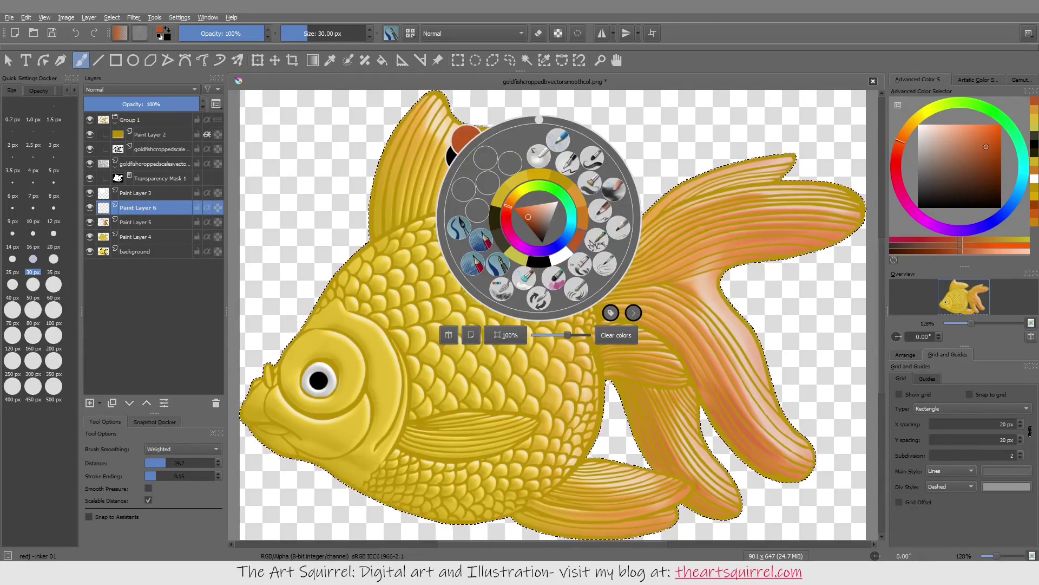
key("F6")
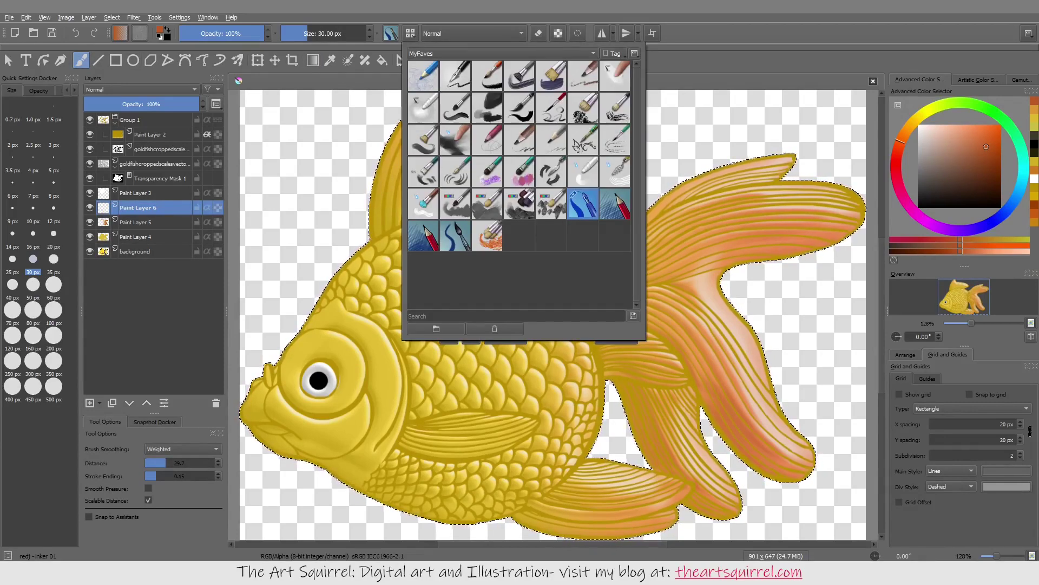
left_click(487, 236)
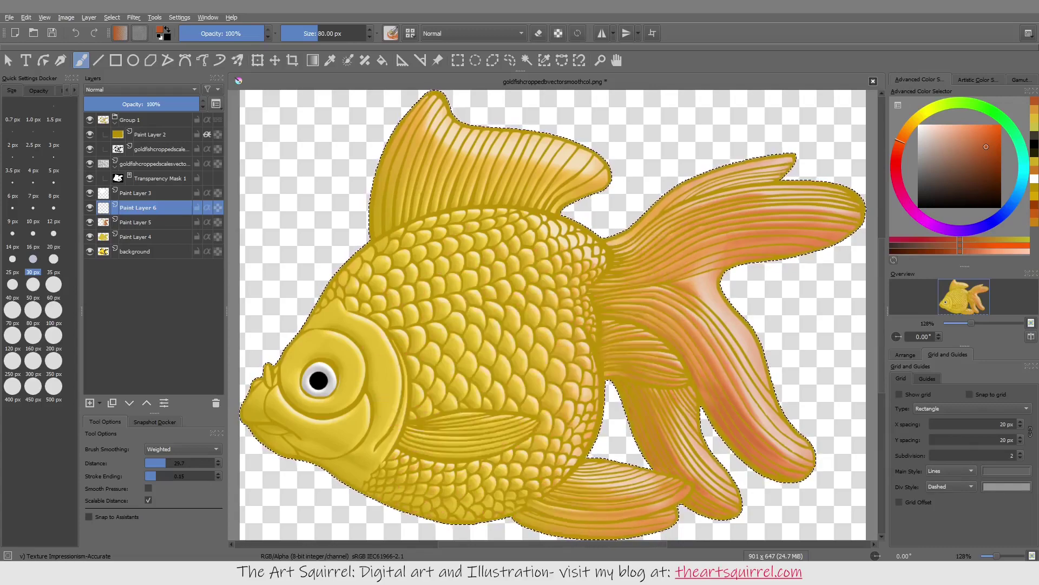
Try light orange and yellow strokes with the Texture Impressionism-Accurate brush on Paint Layer 6, and clear them
left_click(956, 130)
left_click(910, 125)
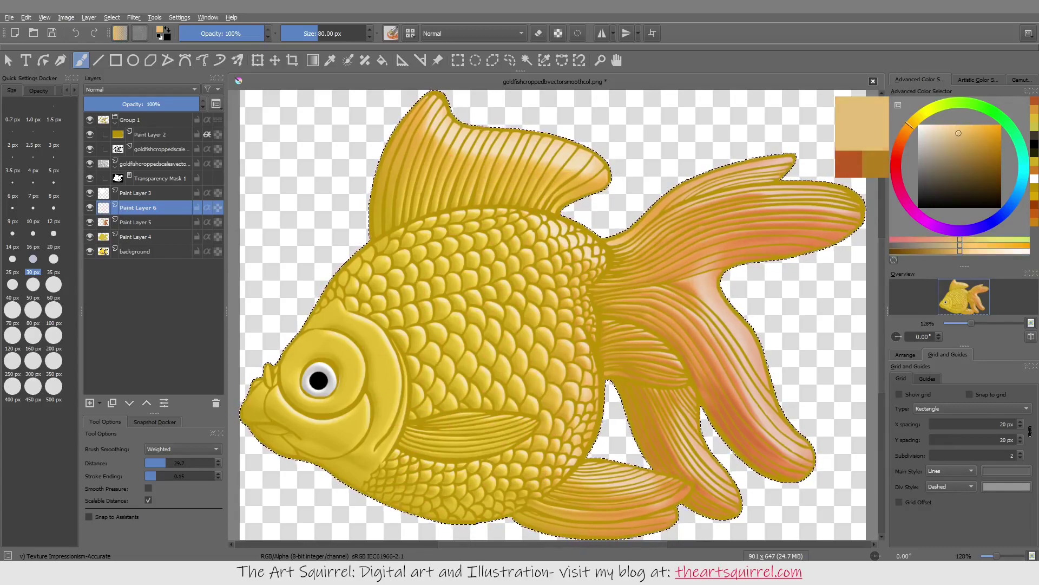
key("Delete")
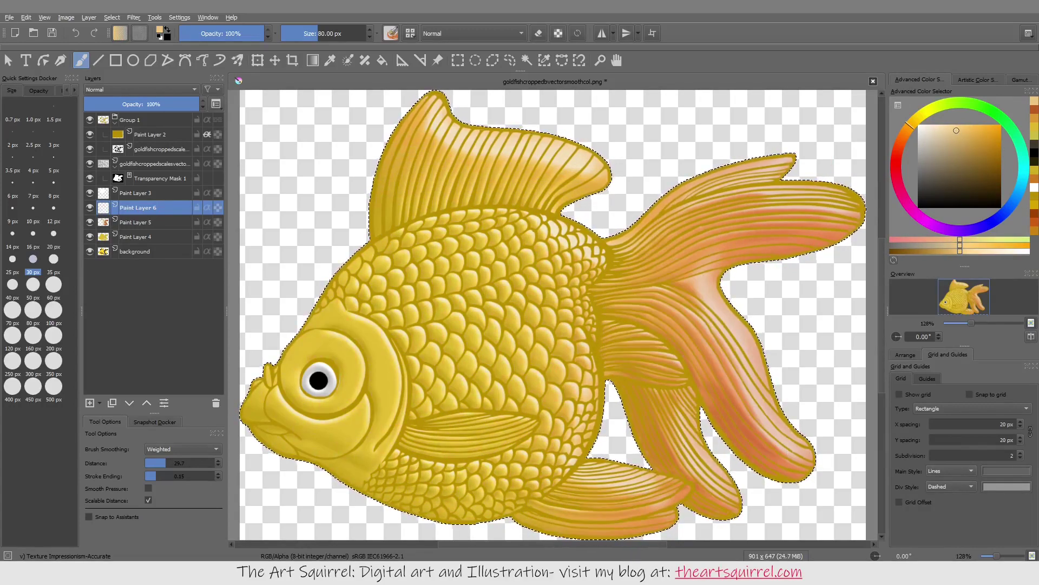
left_click(919, 115)
left_click(975, 138)
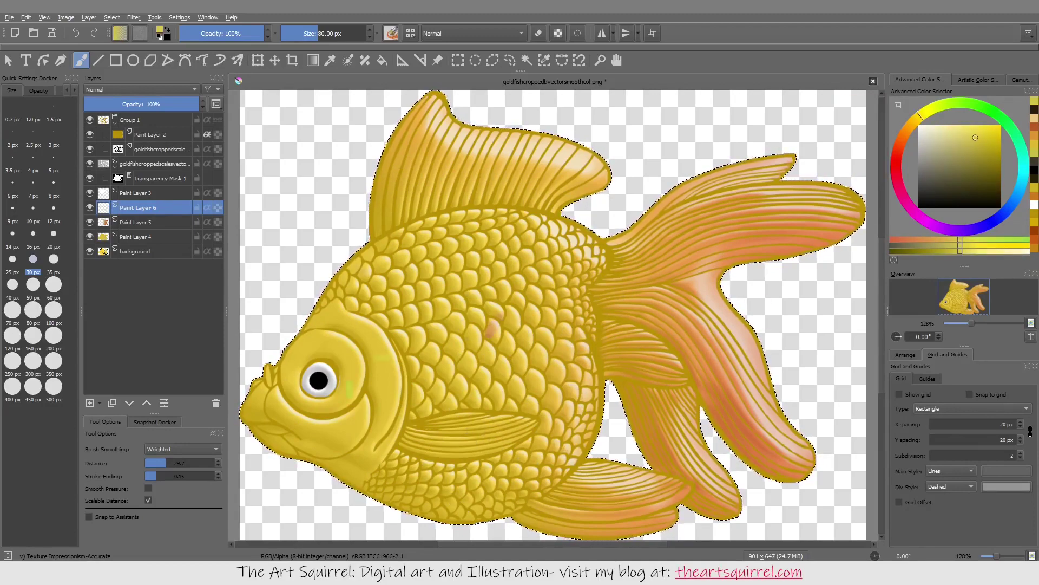
key("ctrl+z")
key("Delete")
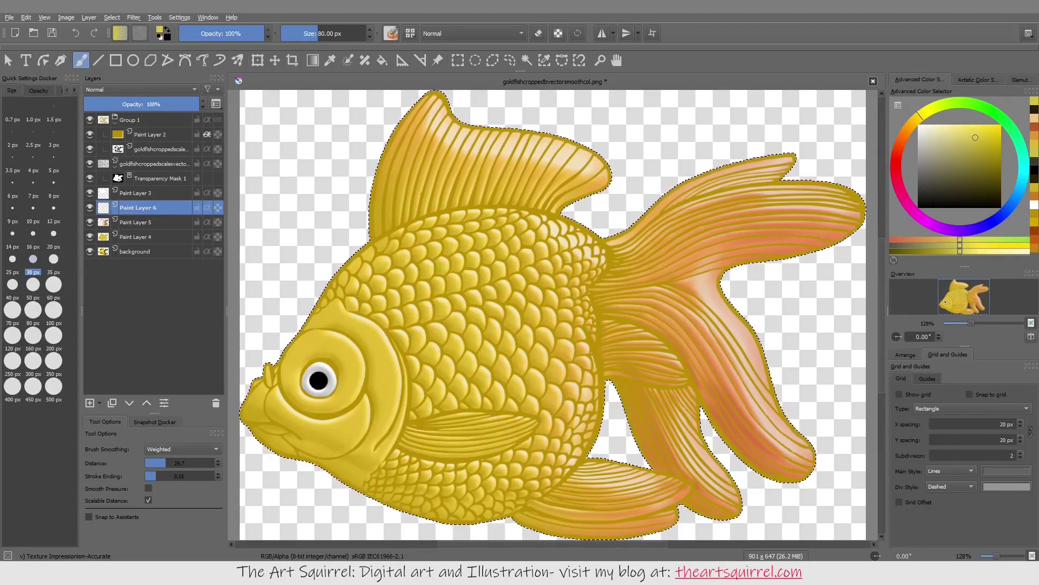
Try the Wet-on-wet-canvas overlay brush, choose a dark brown colour, and switch to the Charcoal Rock Soft brush
key("F6")
left_click(488, 235)
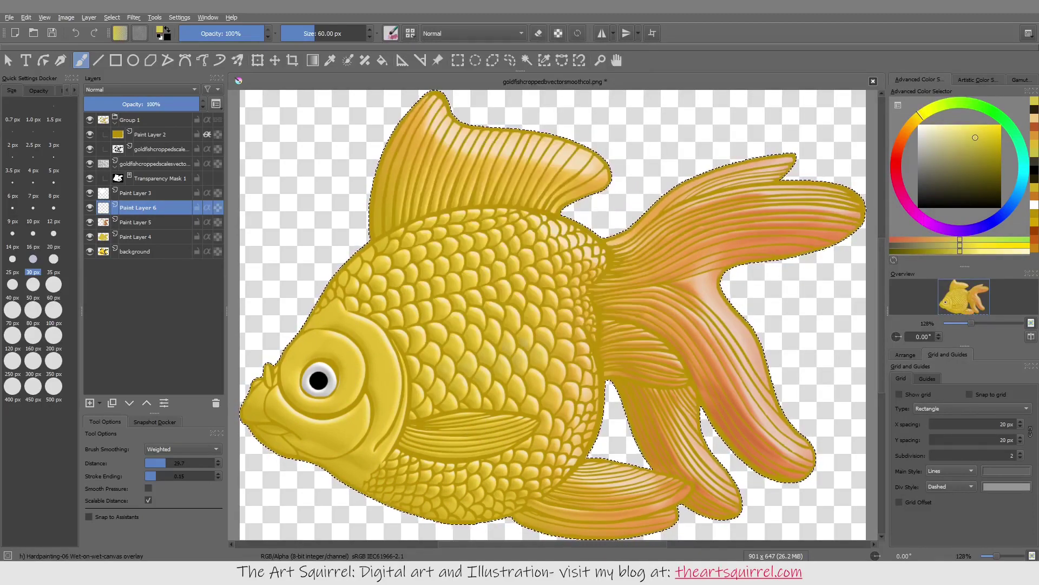
left_click(974, 142)
left_click_drag(974, 143, 982, 190)
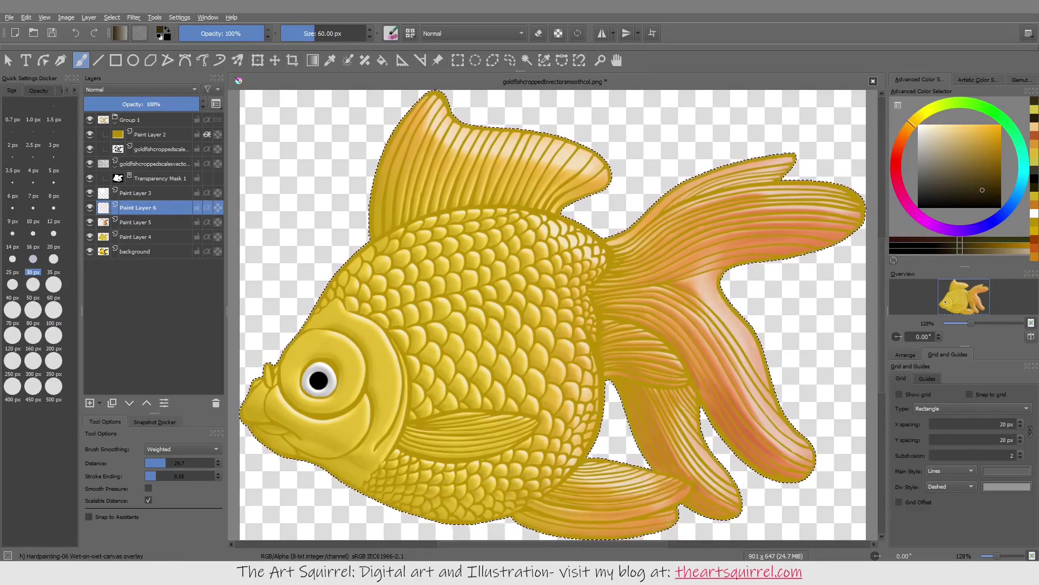
left_click(391, 33)
left_click(461, 100)
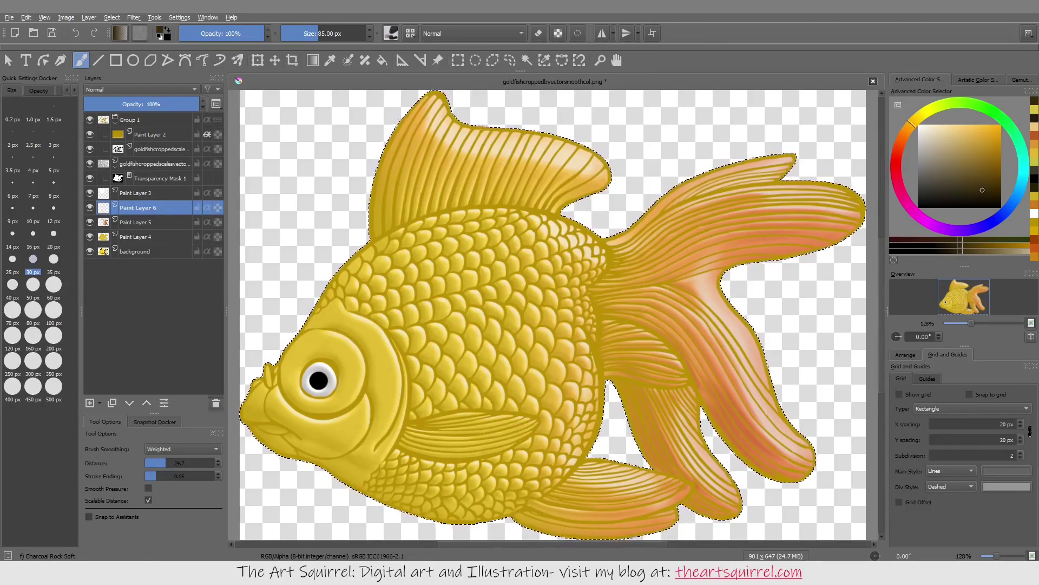
Remove Paint Layer 6 and hide the background layer
key("ctrl+z")
key("ctrl+z")
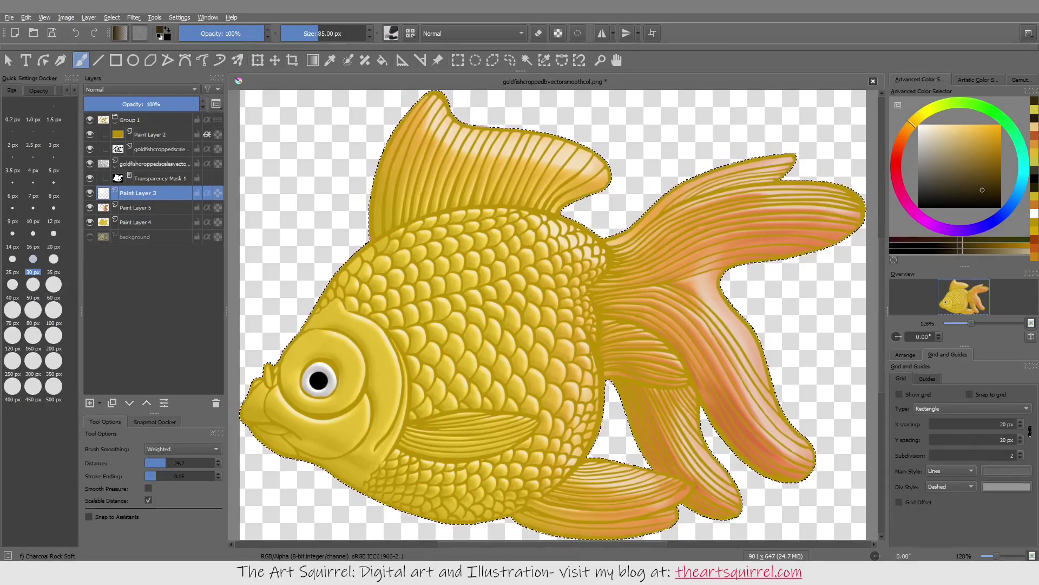
key("Page_Down")
key("Page_Down")
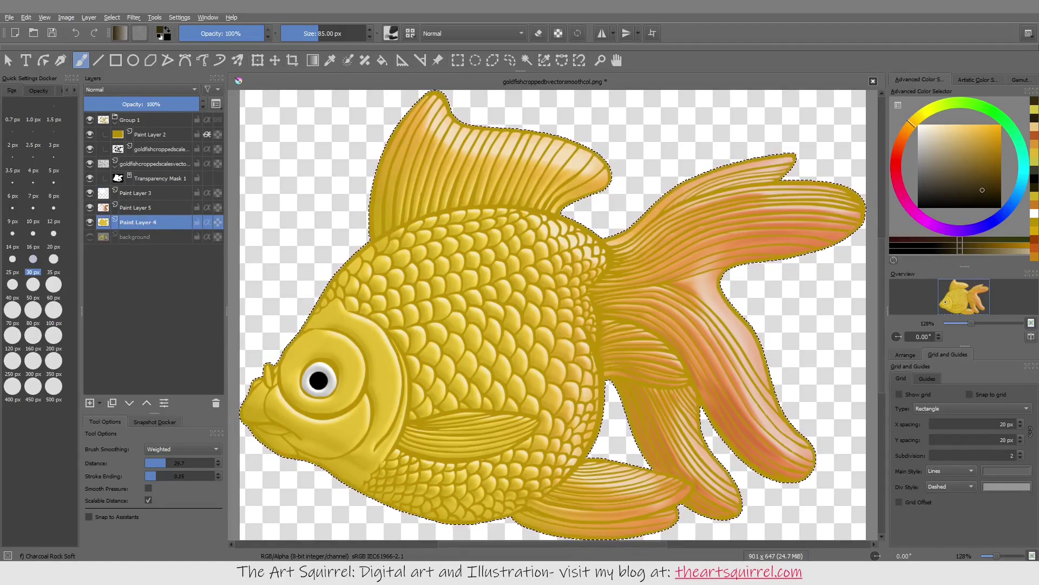
Toggle the bump-mapped scales layer's visibility, try Overlay blending on it, and restore its Luminosity mode
key("ctrl+z")
key("ctrl+z")
key("ctrl+z")
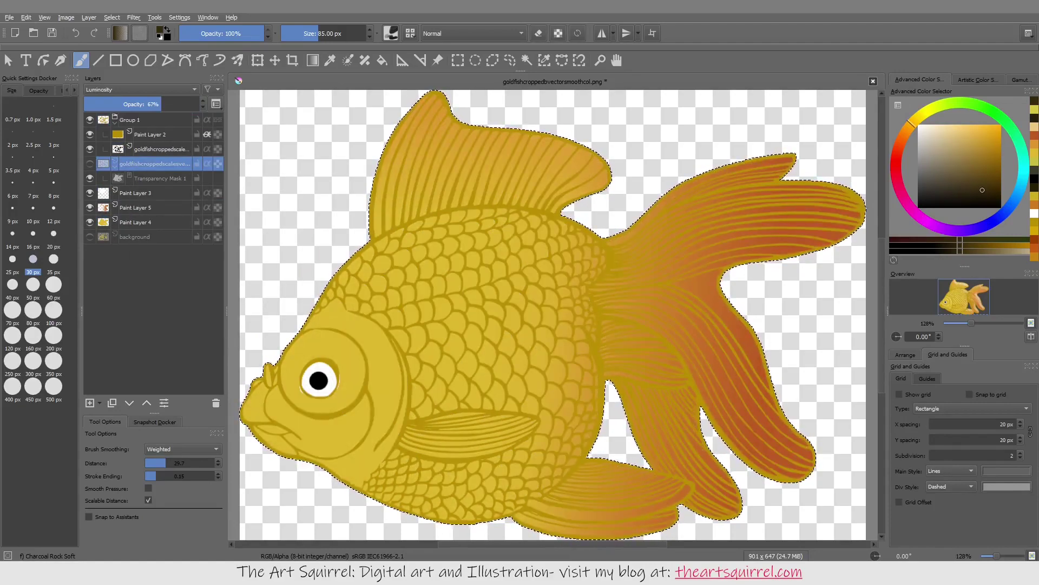
key("ctrl+shift+z")
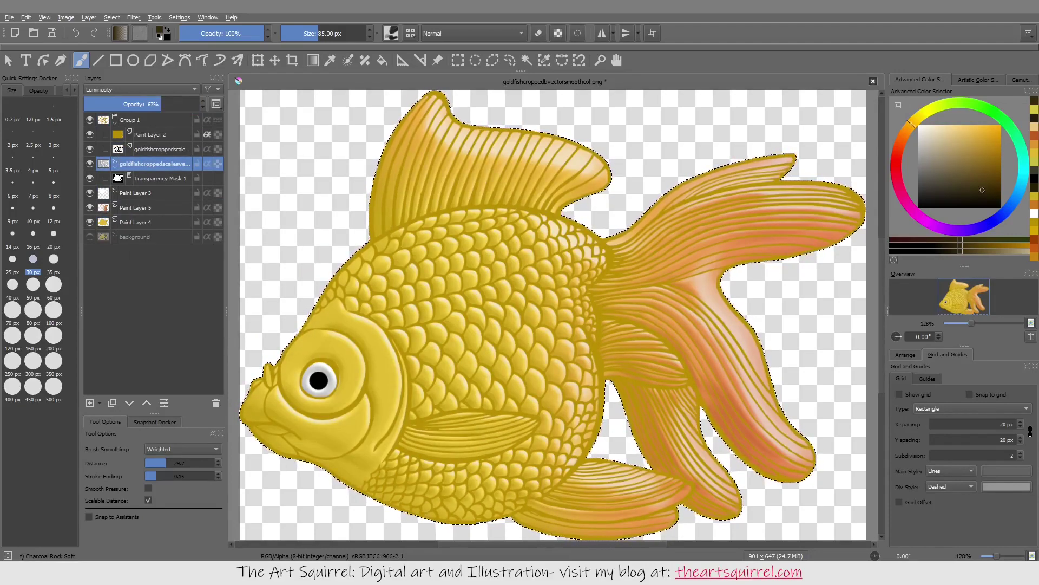
key("alt+Down")
key("Return")
key("alt+Down")
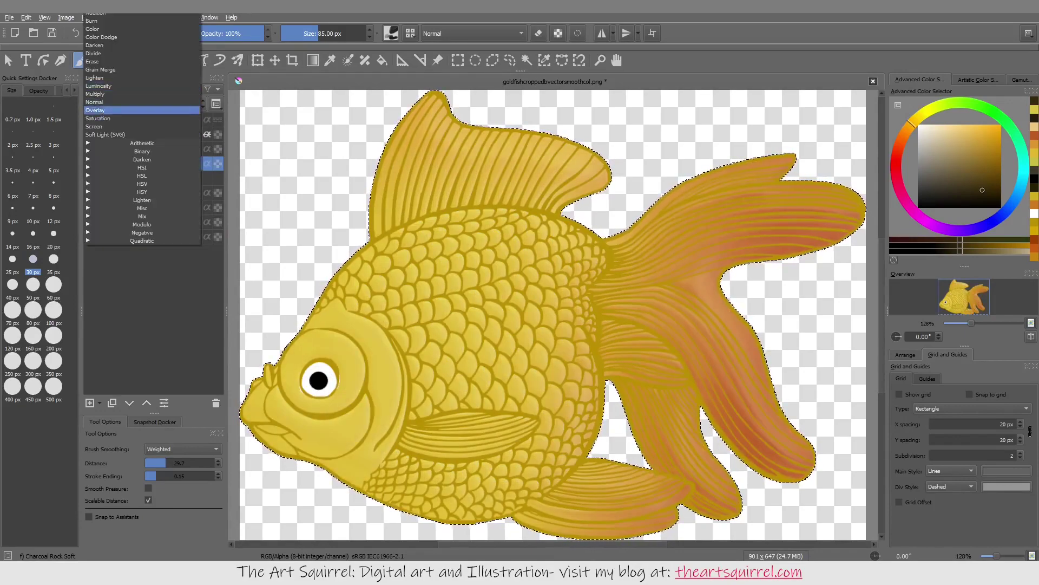
key("Return")
key("alt+Down")
key("Return")
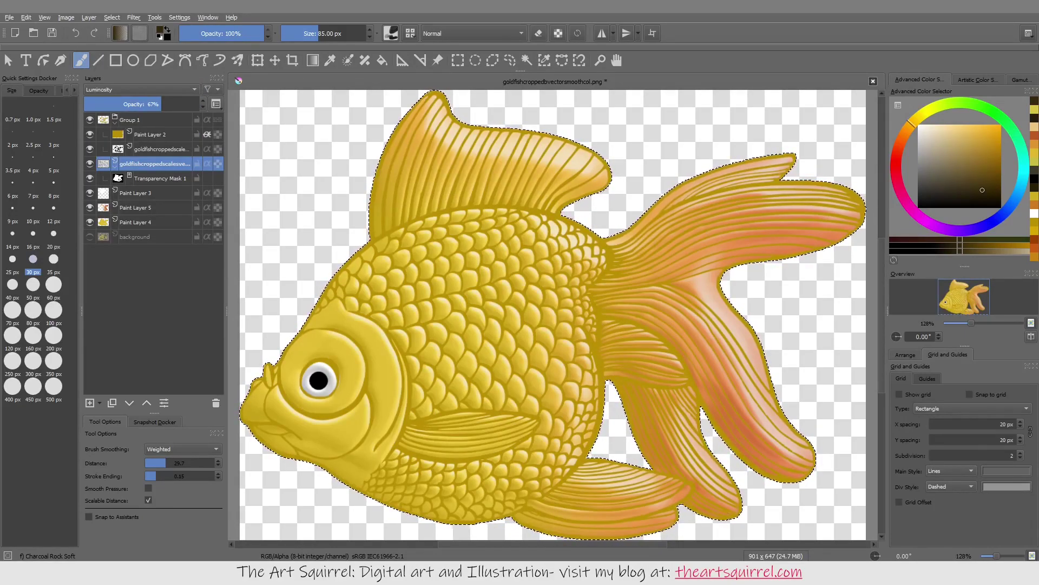
Clear the selection around the fish
mouse_move(136, 193)
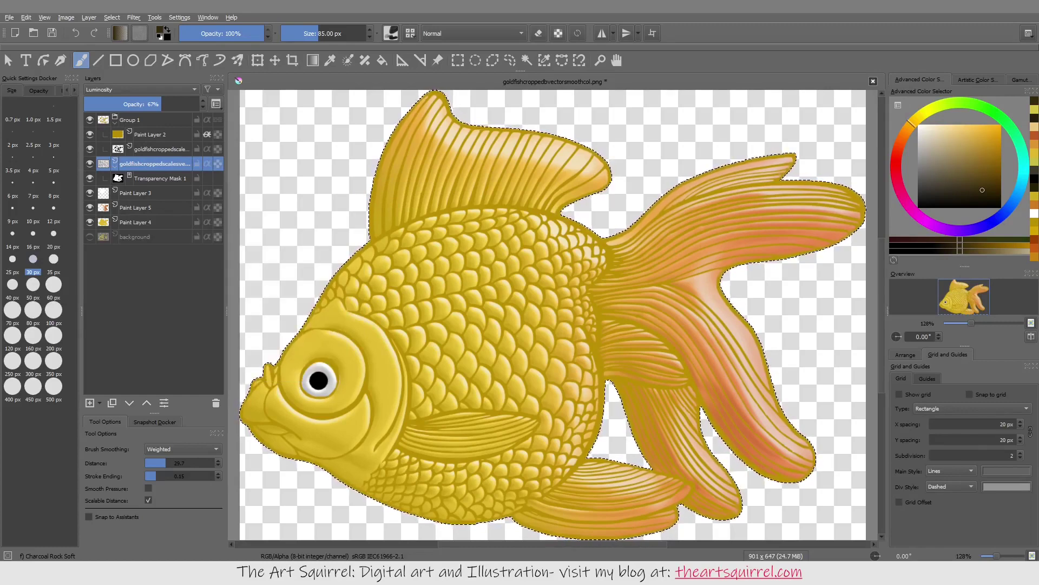
left_click(112, 18)
left_click(130, 39)
key("1")
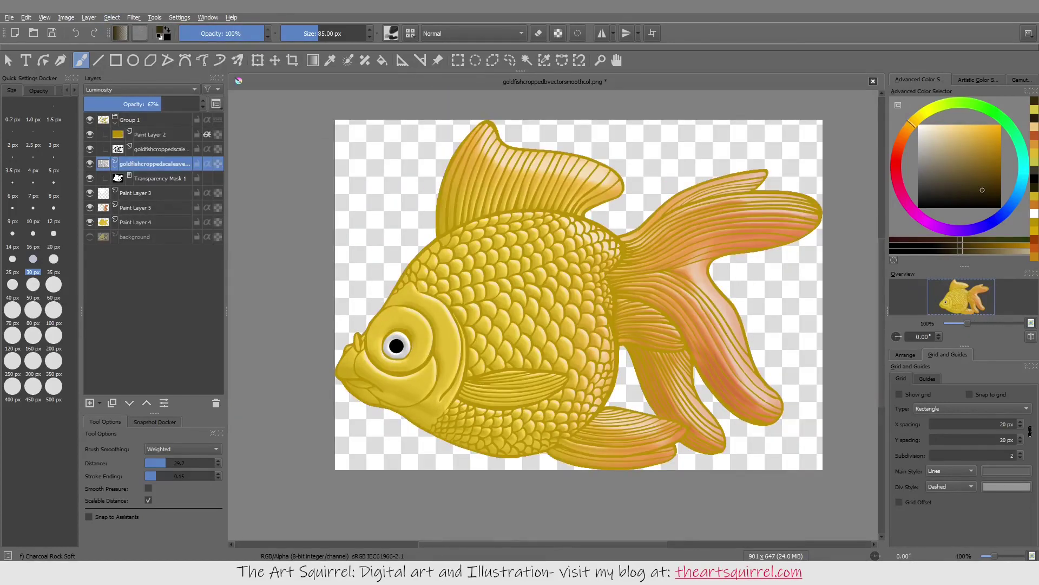
Recolour the line art by filling Paint Layer 2 with a dark orange-brown, after comparing it with the layer hidden and shown
left_click(152, 134)
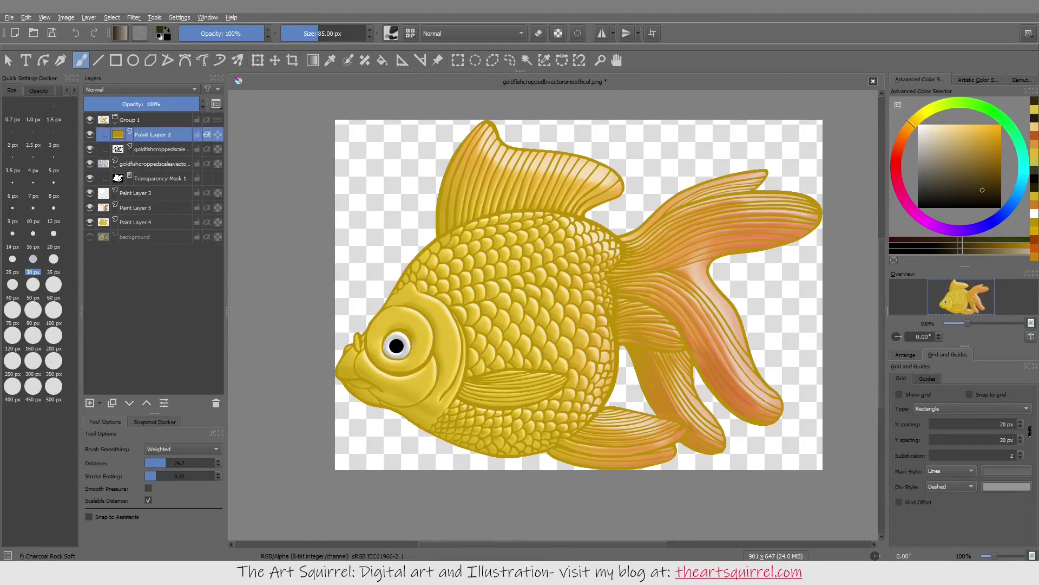
left_click(89, 135)
left_click(90, 134)
left_click(90, 134)
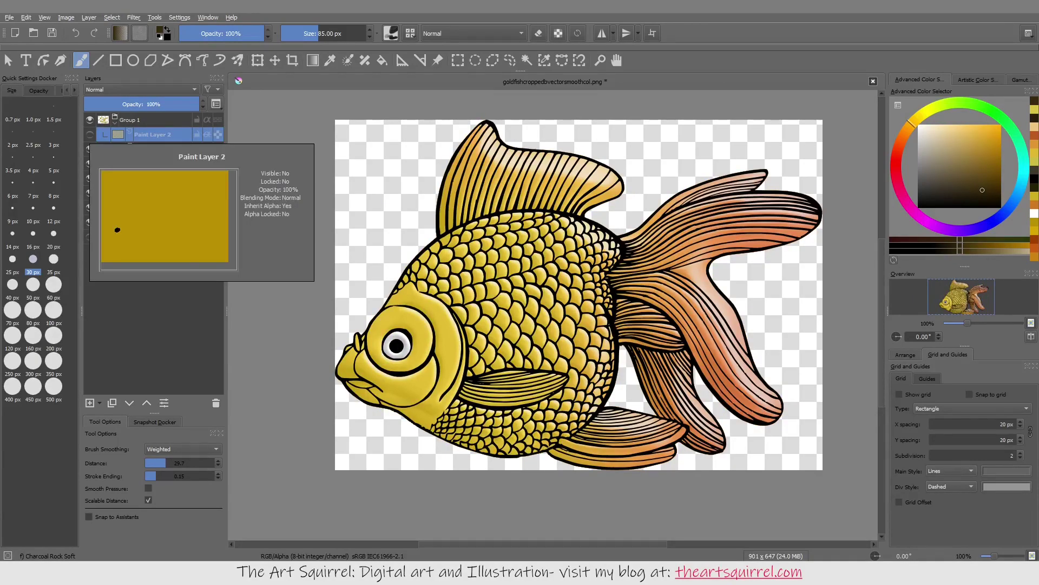
left_click(89, 135)
left_click(994, 167)
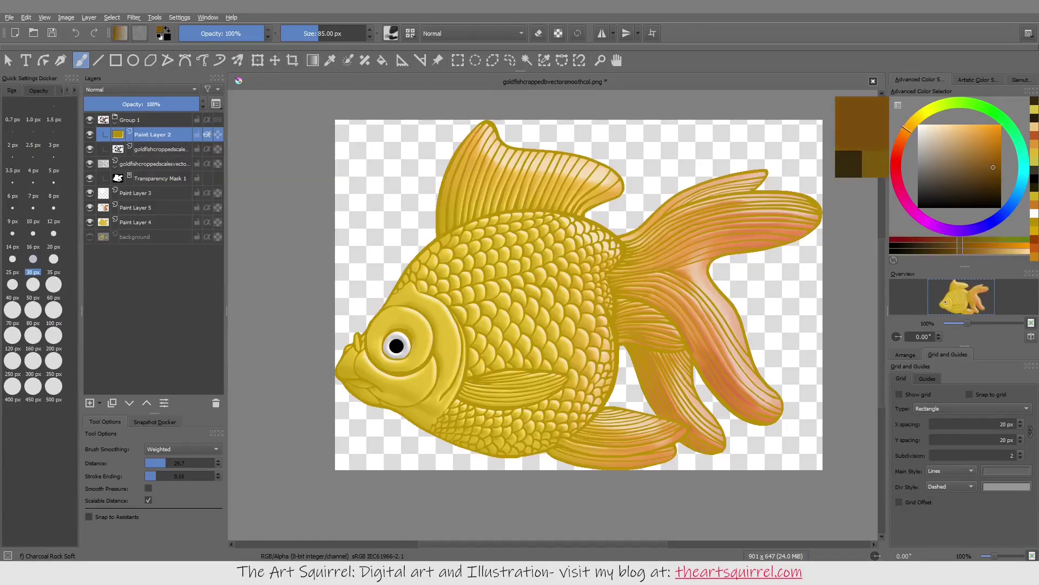
left_click(900, 139)
left_click(991, 151)
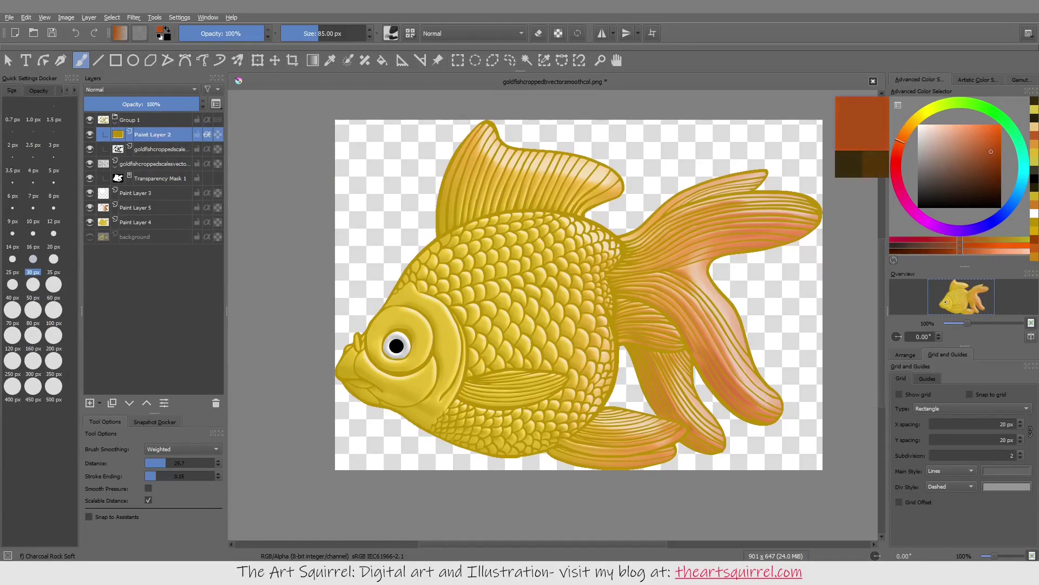
key("f")
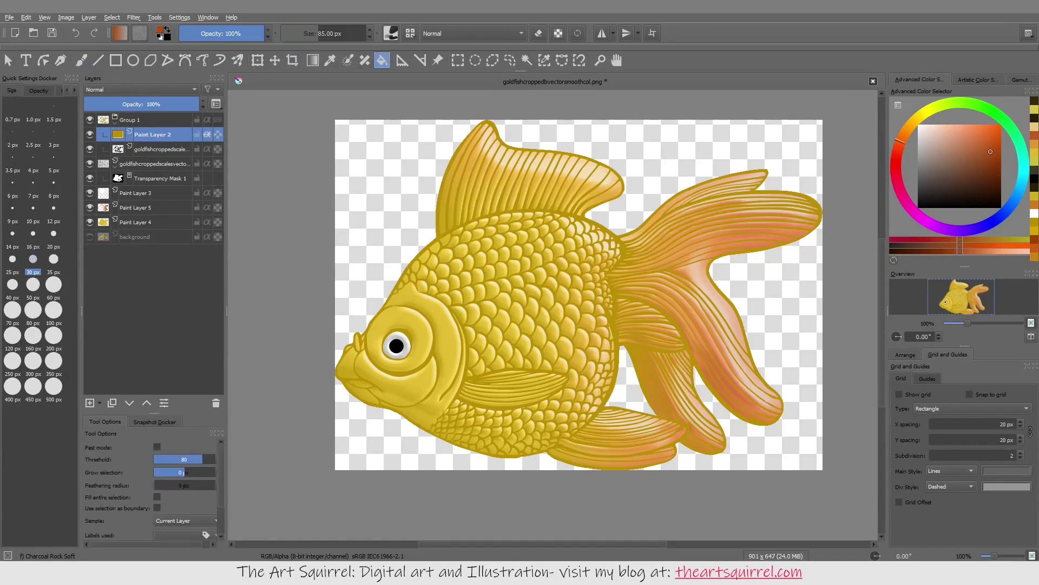
key("BackSpace")
left_click(986, 156)
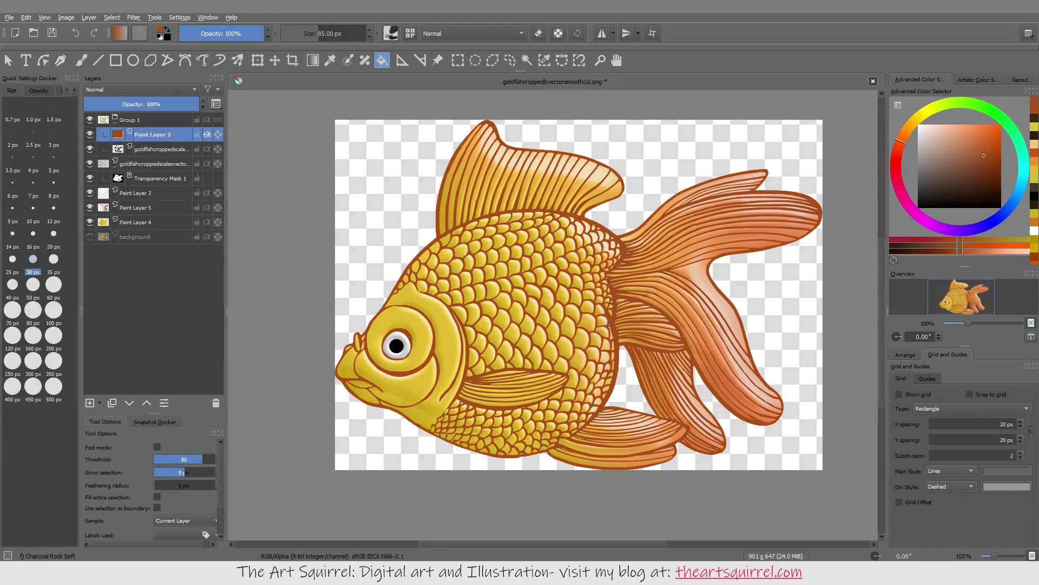
left_click(983, 160)
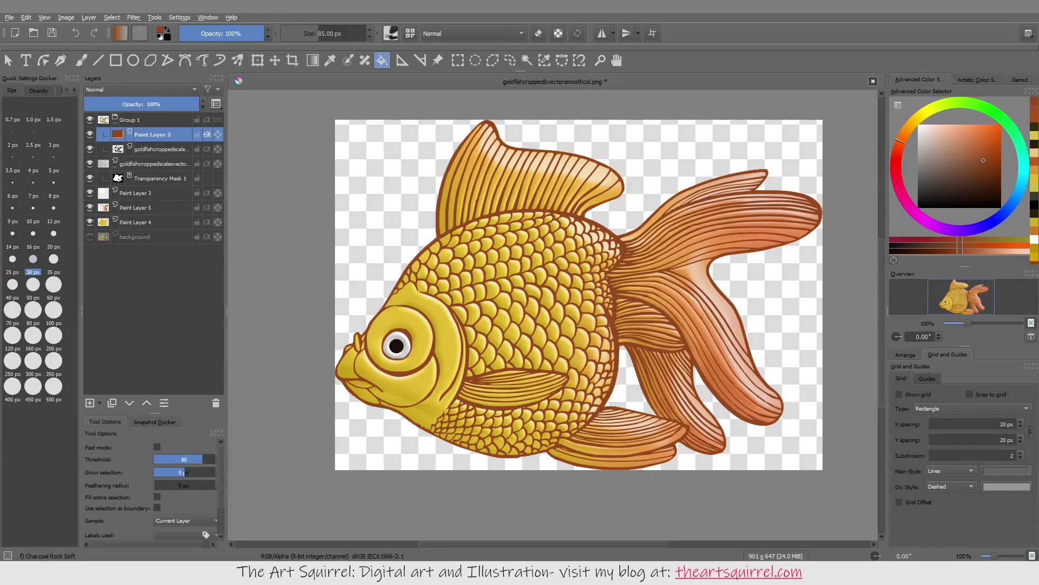
Try Luminosity, Screen, Color and other blending modes on Paint Layer 2
left_click(141, 89)
left_click(108, 130)
left_click(141, 90)
left_click(108, 65)
left_click(141, 89)
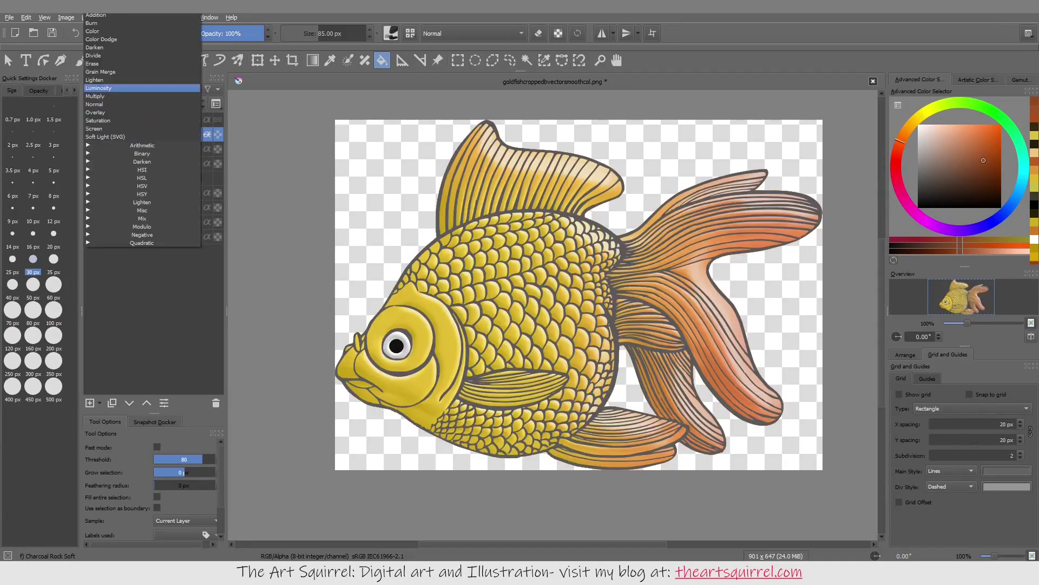
left_click(108, 96)
left_click(140, 90)
left_click(109, 70)
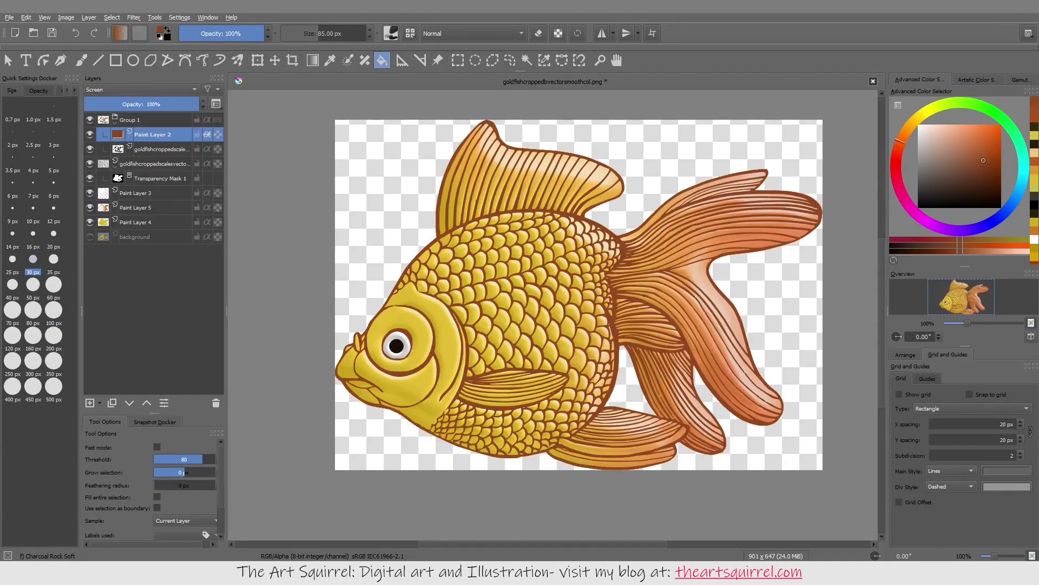
left_click(141, 90)
left_click(93, 21)
left_click(141, 89)
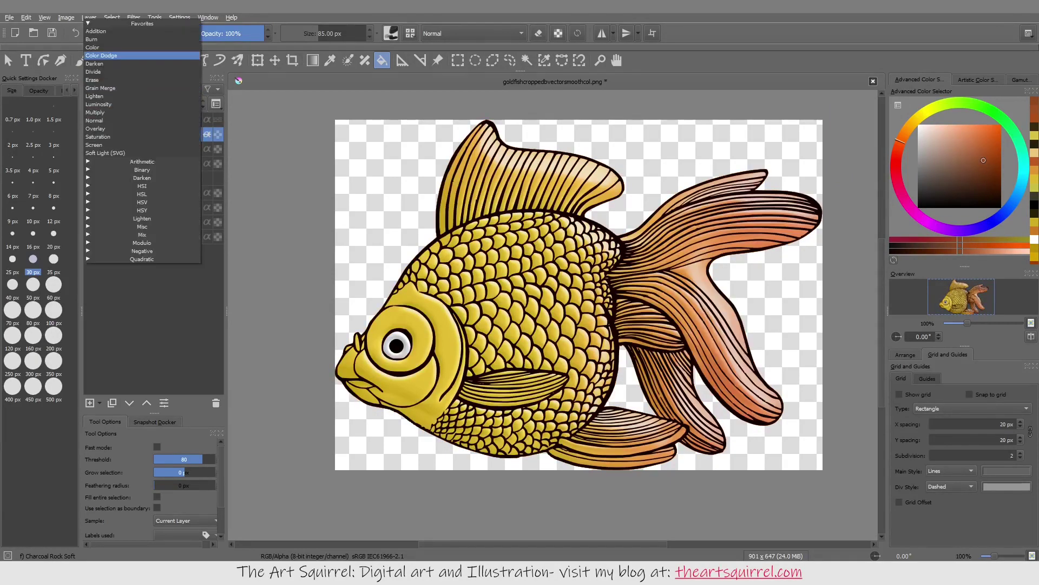
left_click(92, 80)
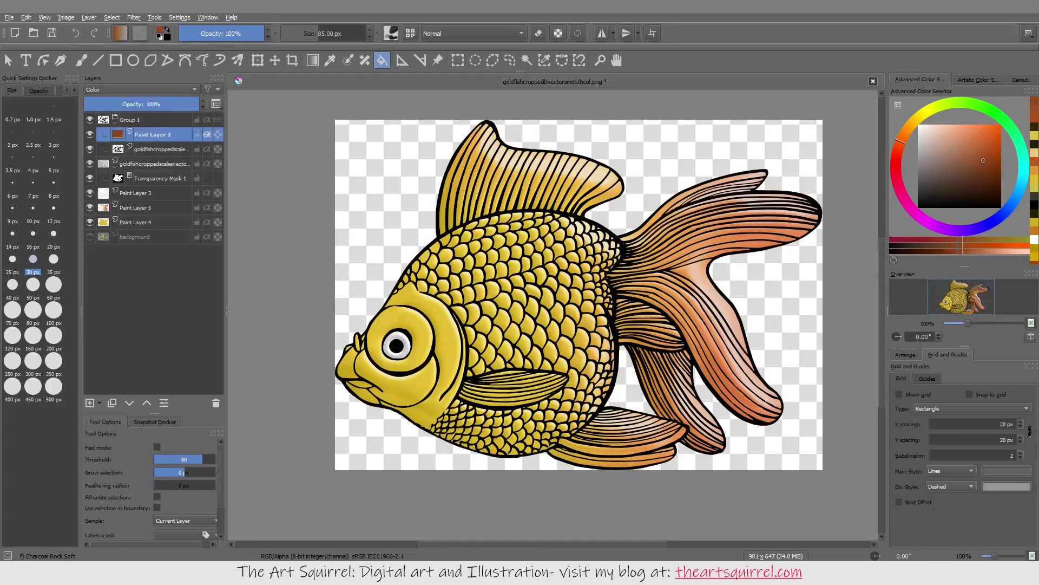
Set Paint Layer 2 to Screen blending at 81% opacity and merge Group 1 into a single layer
left_click(140, 89)
left_click(108, 185)
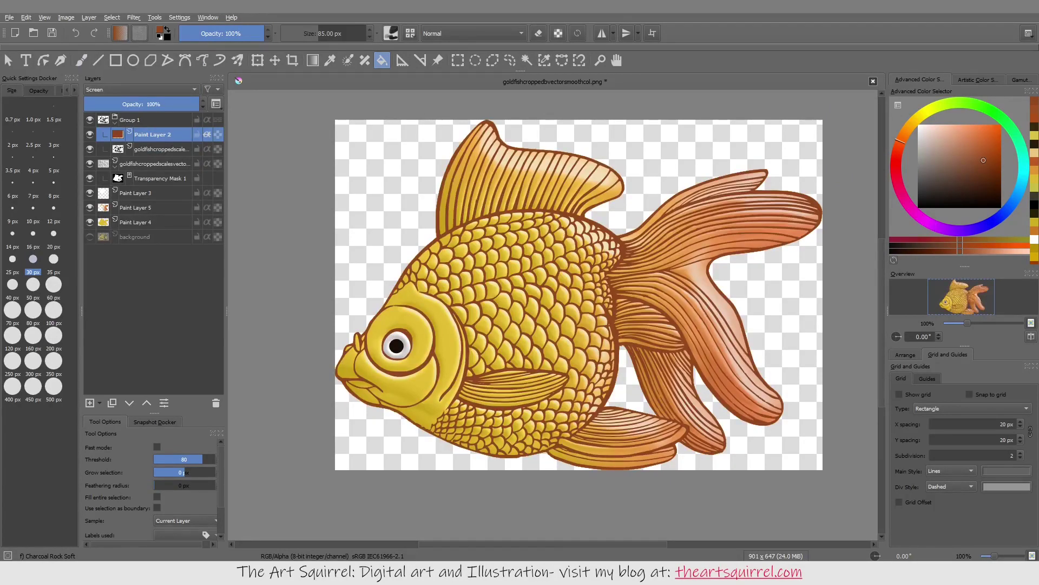
left_click_drag(126, 104, 177, 104)
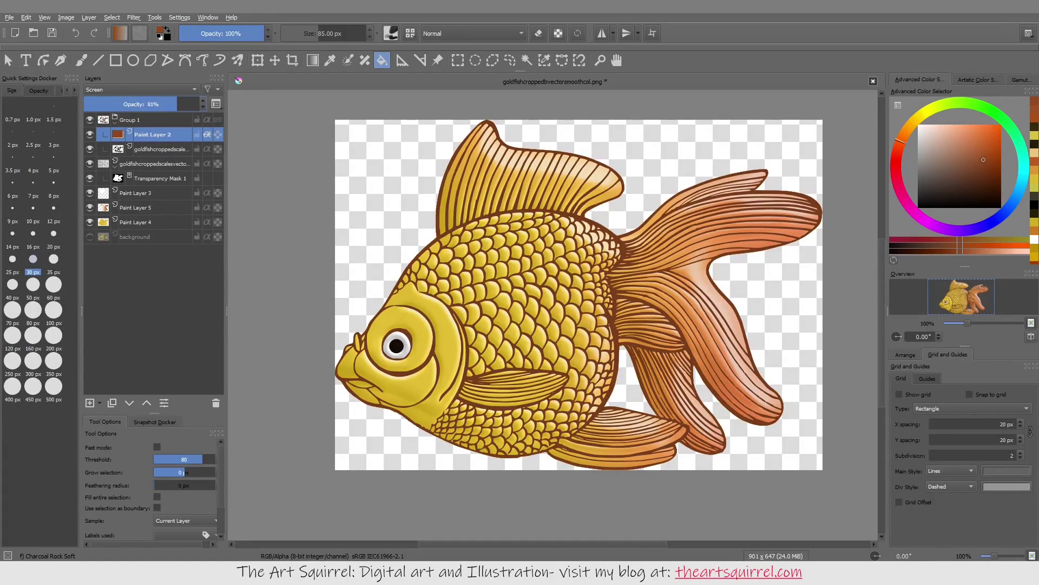
right_click(152, 120)
left_click(178, 254)
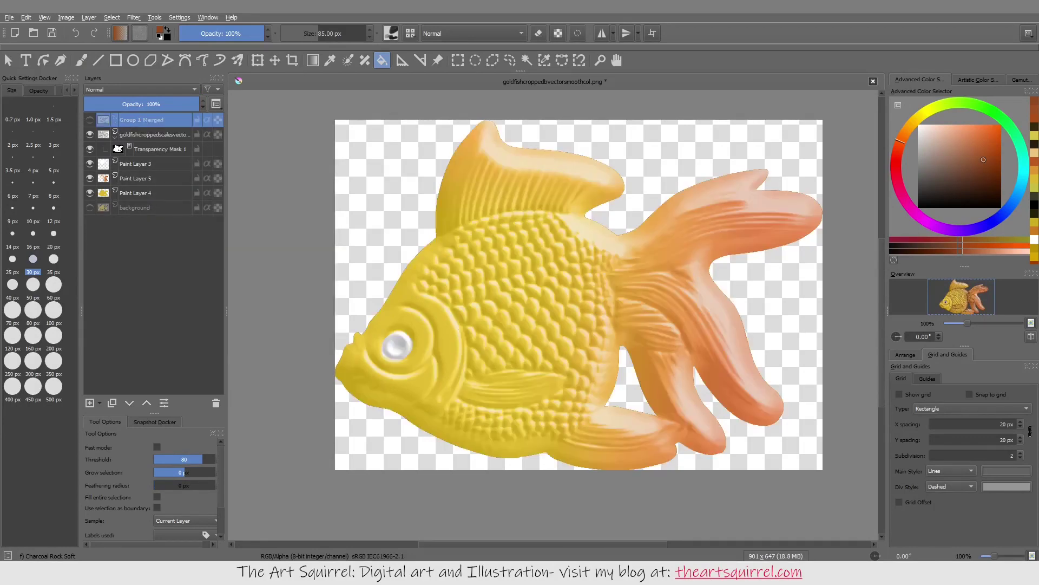
Try Multiply, Grain Merge and several other blending modes on the merged line art layer
left_click(141, 89)
left_click(99, 85)
left_click(140, 89)
left_click(94, 102)
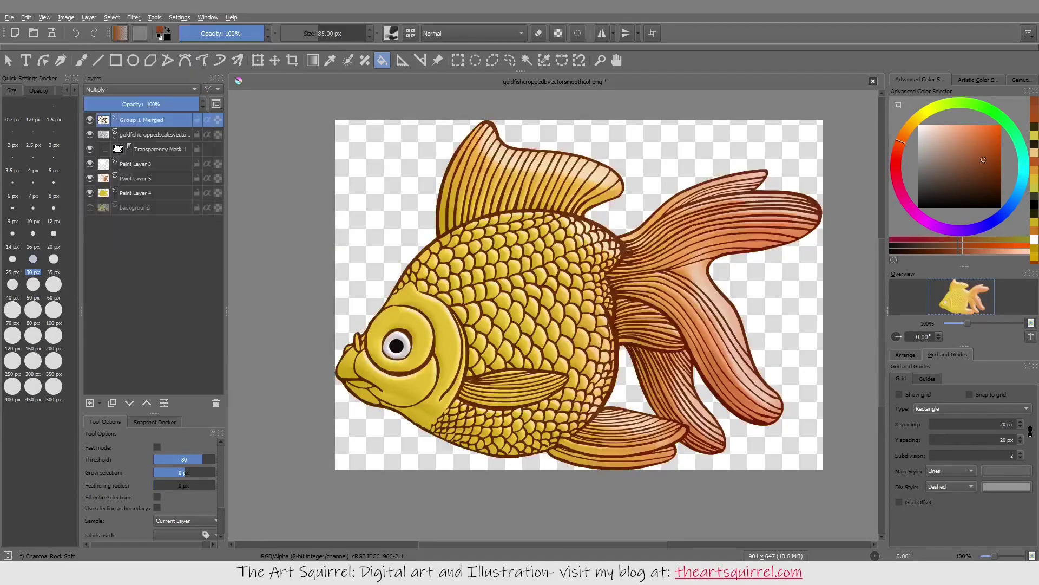
left_click(141, 90)
left_click(100, 69)
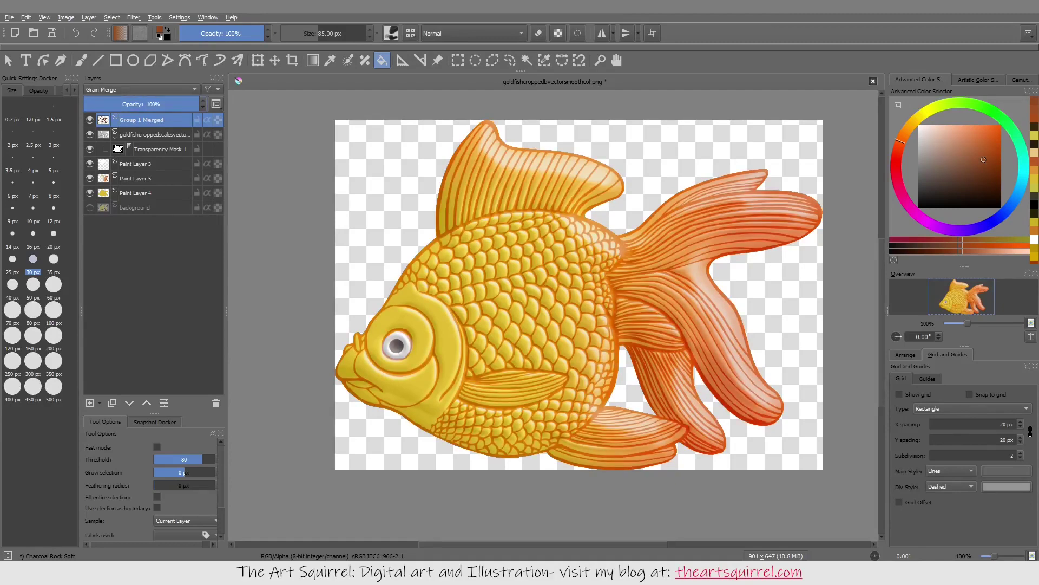
left_click(140, 89)
left_click(95, 50)
left_click(141, 89)
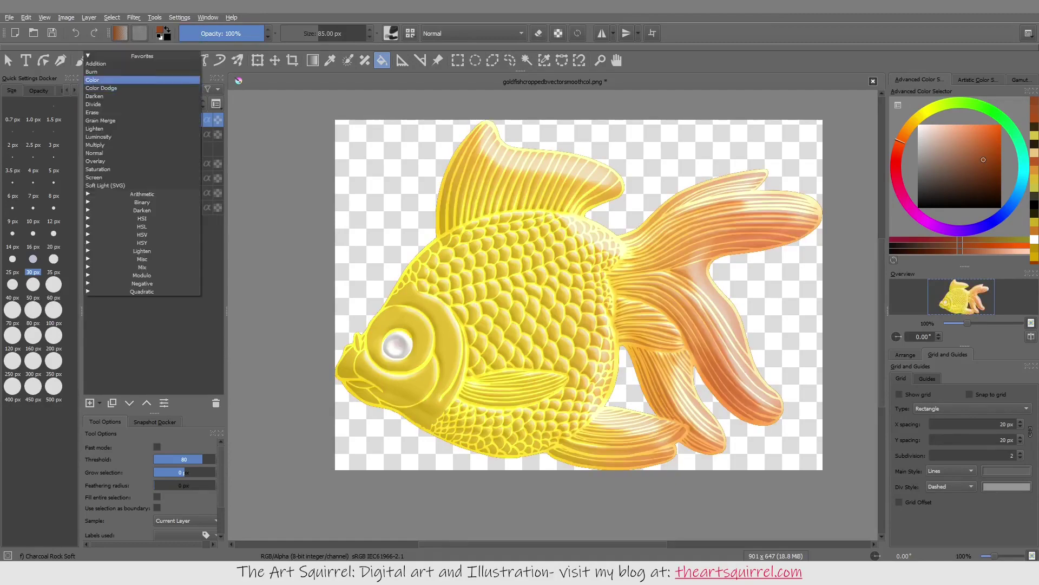
left_click(95, 161)
left_click(141, 79)
left_click(94, 80)
left_click(141, 80)
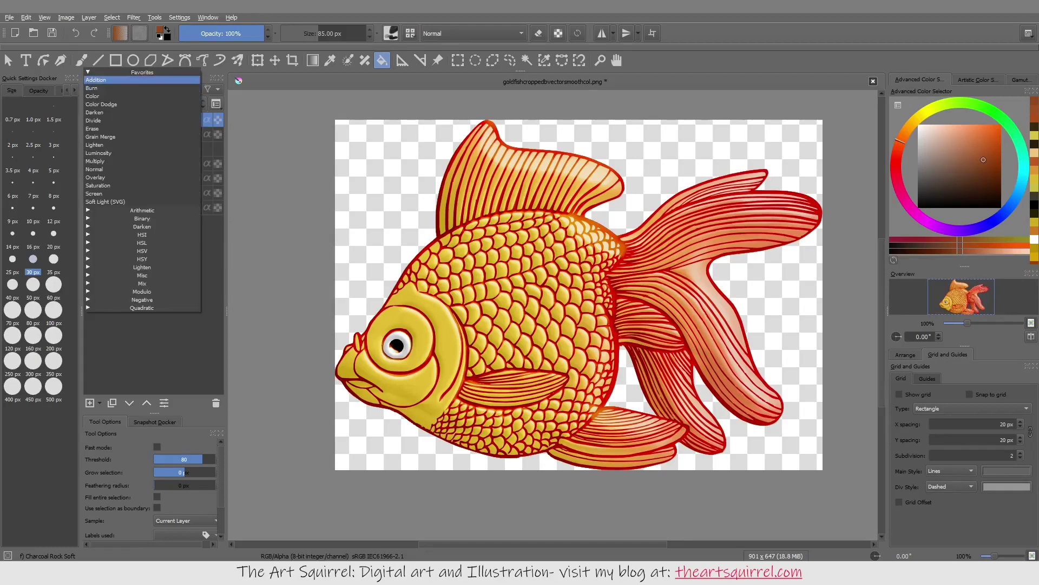
left_click(95, 169)
left_click(141, 90)
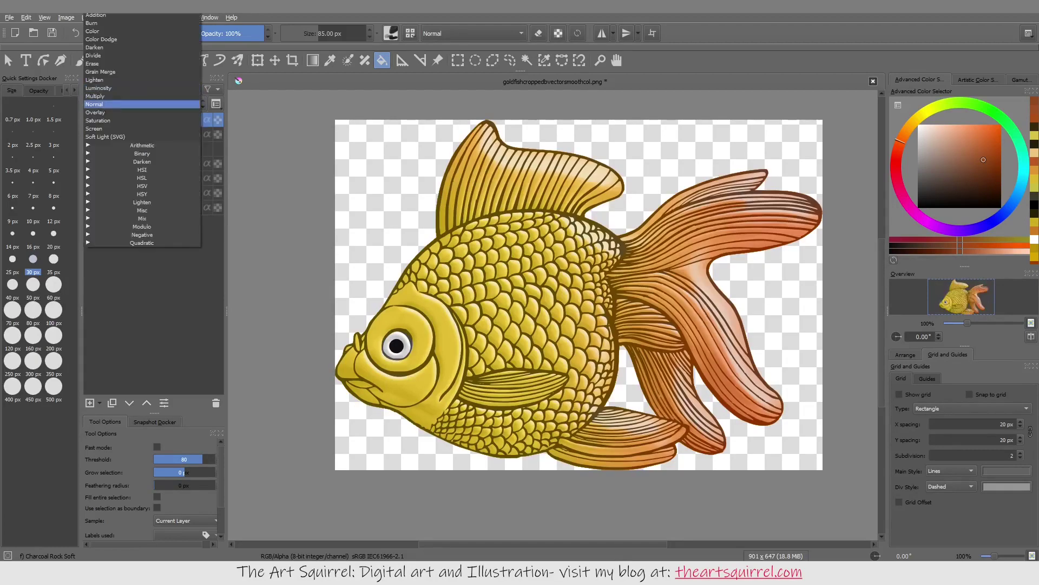
Set the merged line art layer's blending mode to Grain Merge
left_click(98, 120)
left_click(141, 89)
left_click(100, 71)
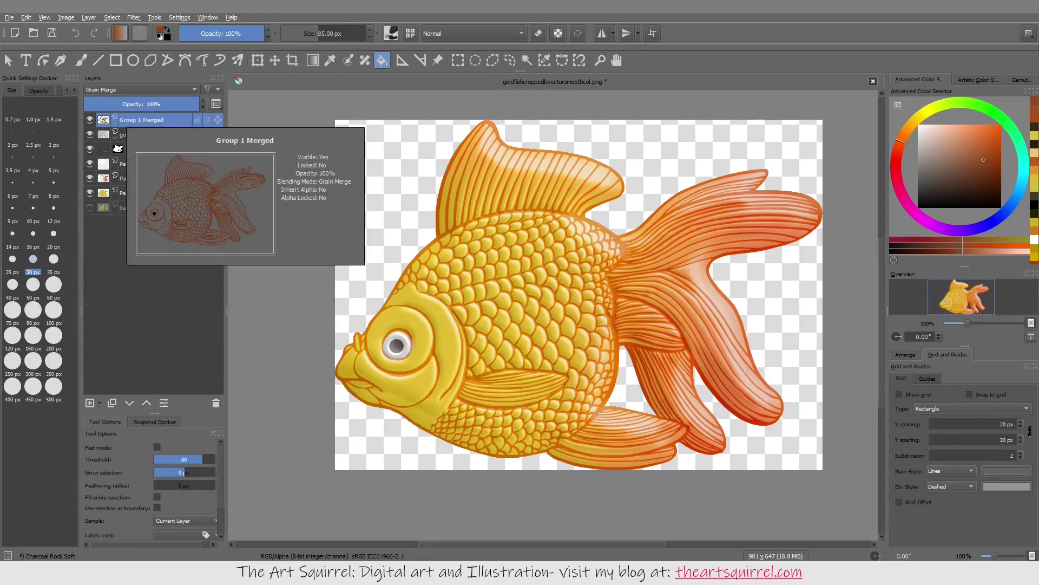
Try alternative blending modes on the Group 1 Merged layer, leaving it on Grain Merge
left_click(140, 89)
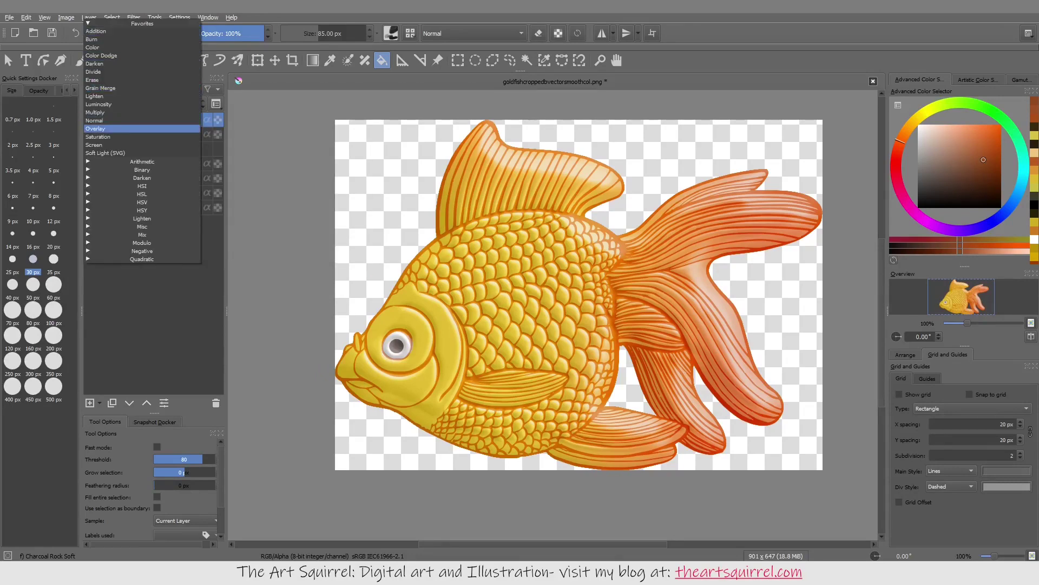
left_click(94, 102)
left_click(141, 89)
left_click(100, 70)
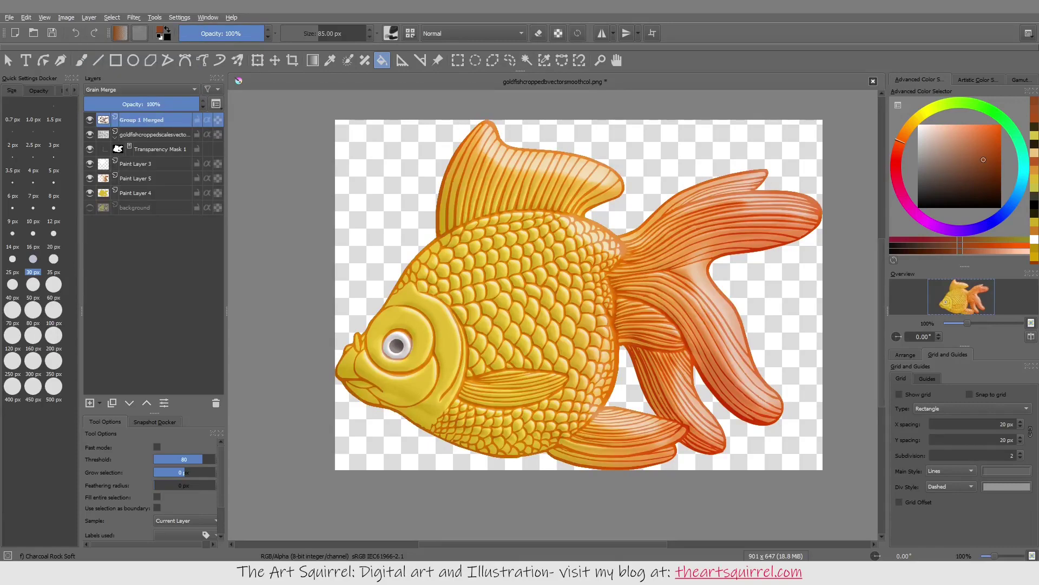
Paste a copy of the Group 1 Merged line art layer above it and lower the copy's opacity to 47%
right_click(138, 121)
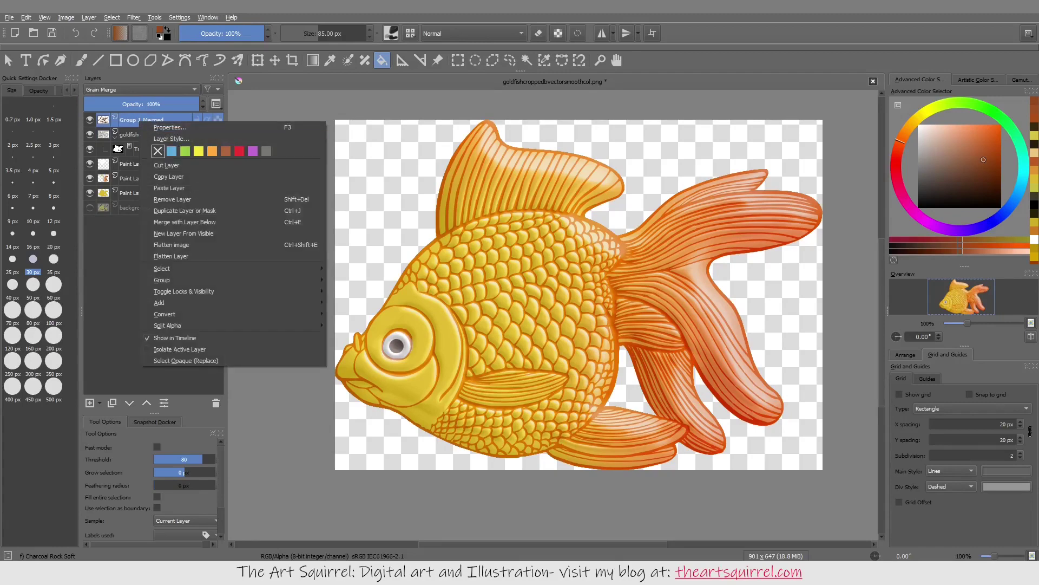
left_click(162, 188)
key("ctrl+shift+o")
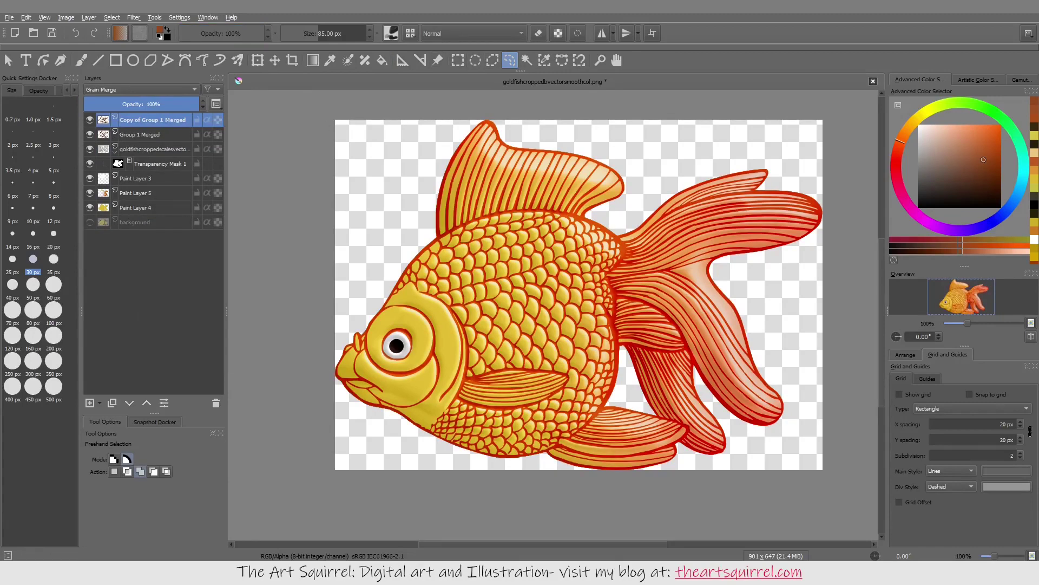
left_click(130, 104)
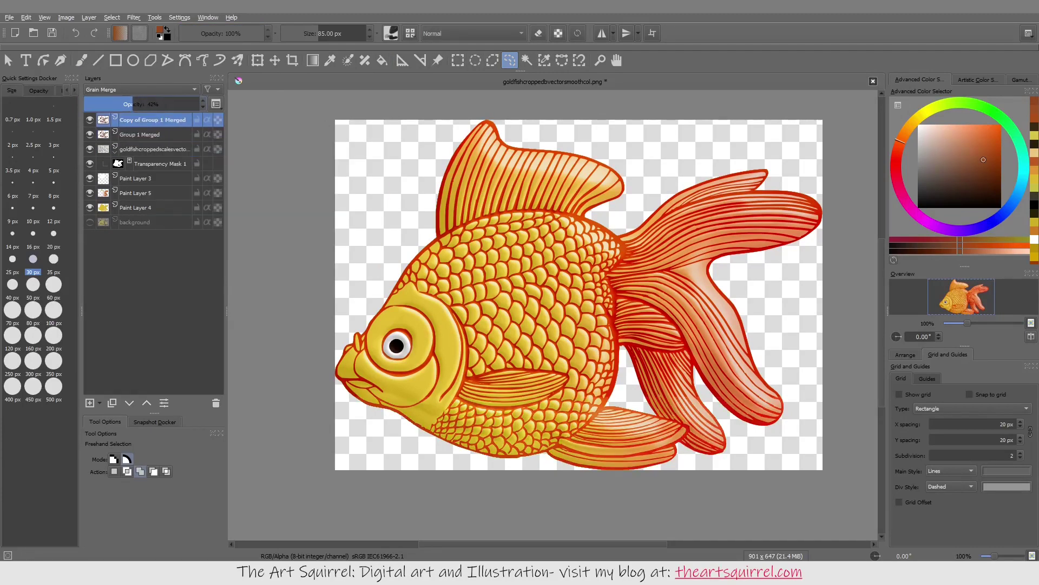
mouse_move(130, 104)
left_mouse_down()
mouse_move(107, 104)
mouse_move(161, 104)
mouse_move(122, 104)
left_mouse_up()
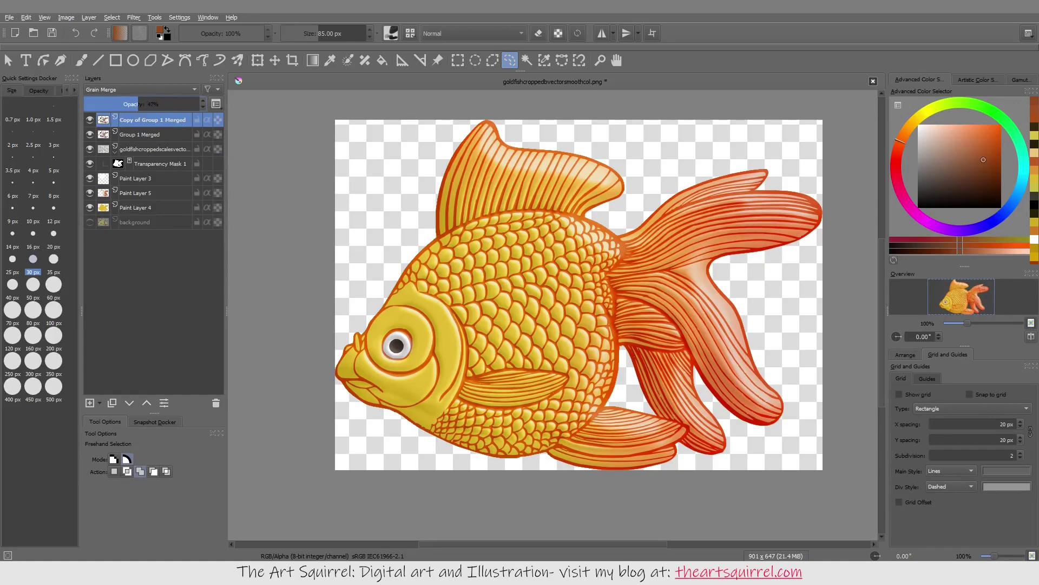
Try to merge the line art copy with the layer below and to group the two layers, undoing each attempt
right_click(128, 116)
left_click(162, 221)
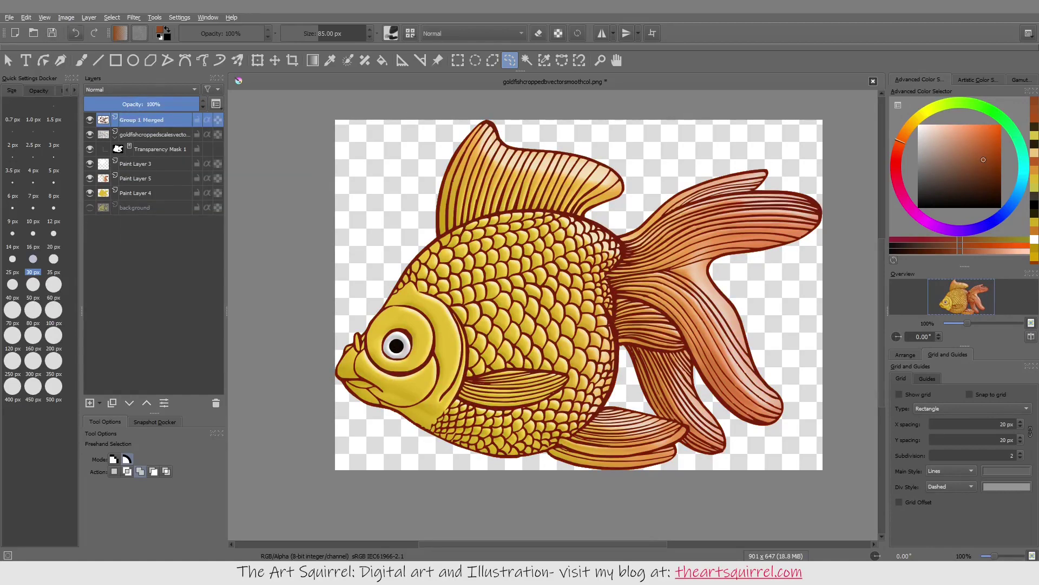
key("ctrl+z")
left_click(141, 135, "shift")
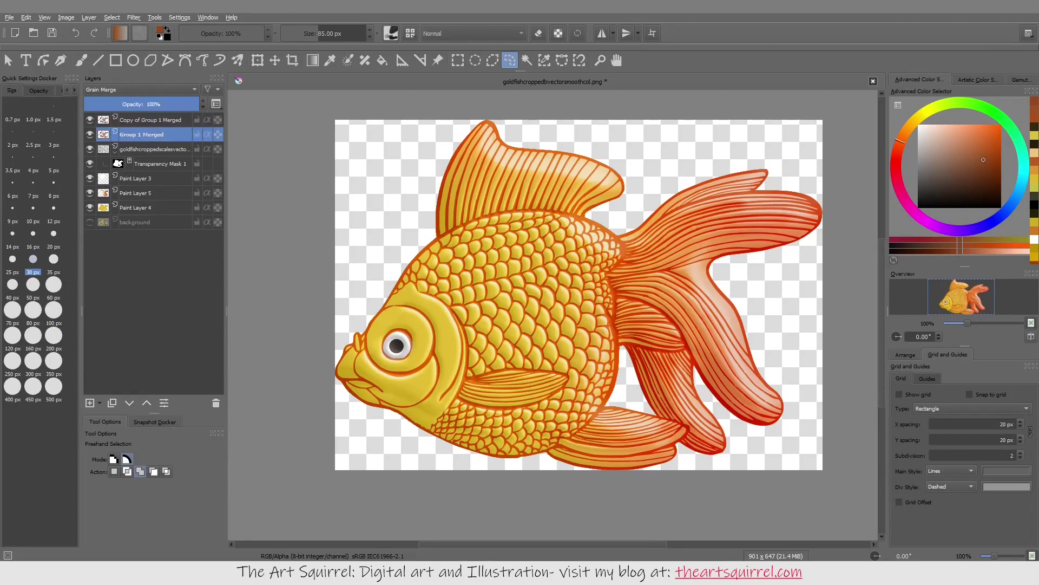
right_click(130, 120)
left_click(163, 228)
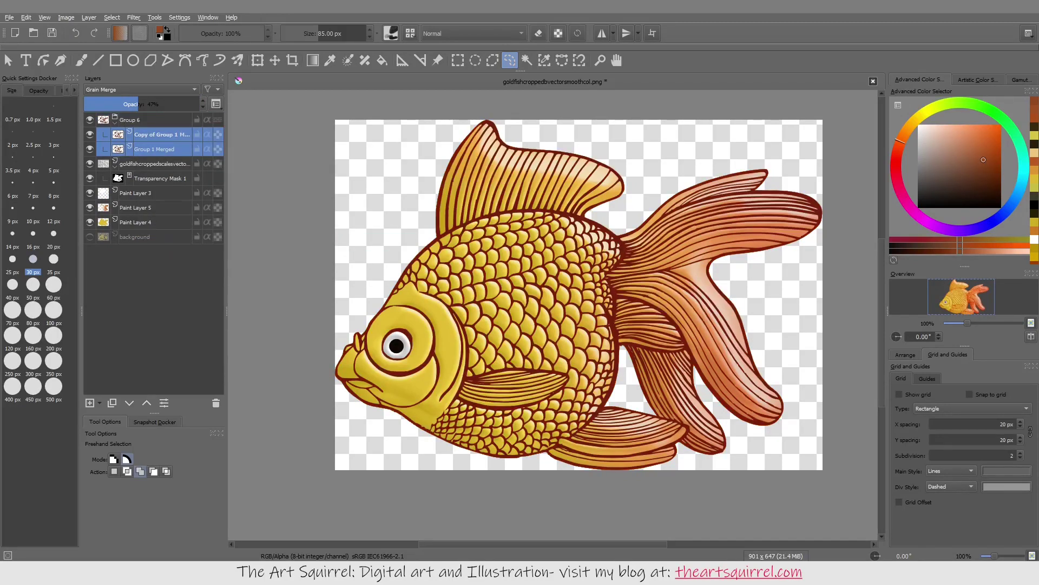
key("ctrl+z")
Duplicate the line art copy and delete everything outside the eye's pupil from the new duplicate
right_click(121, 119)
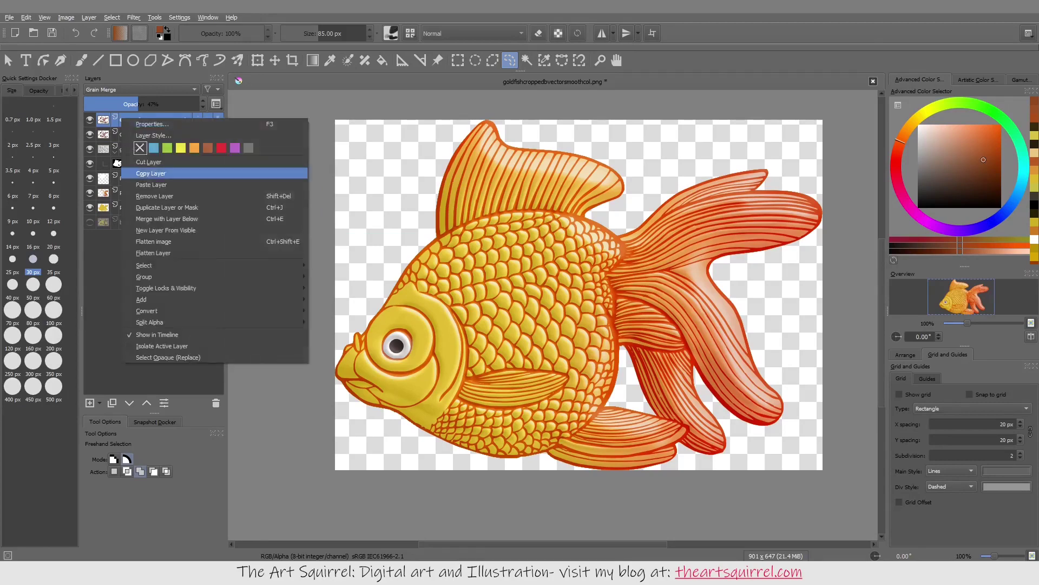
left_click(146, 207)
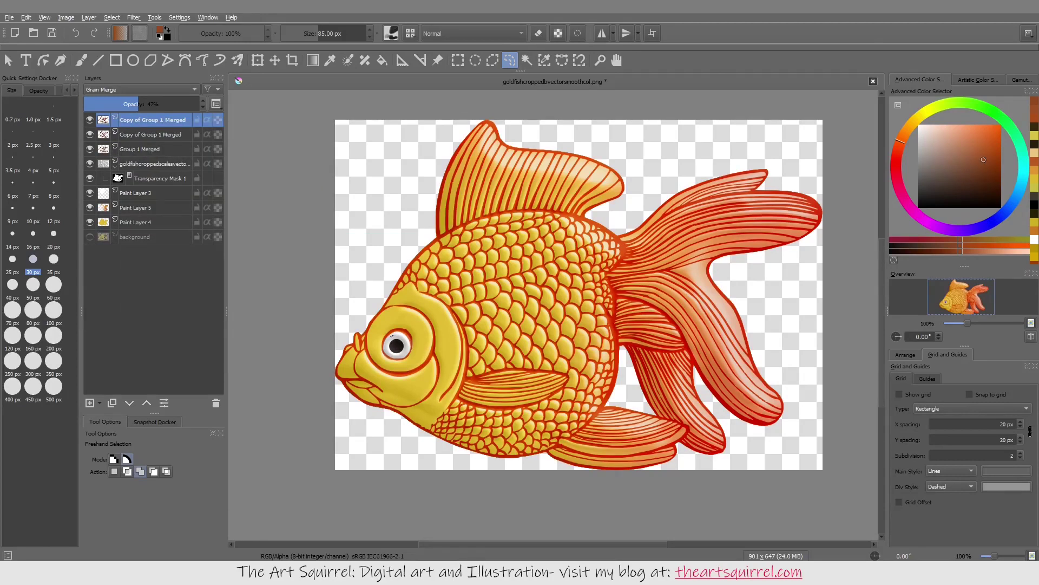
left_click(112, 18)
left_click(130, 28)
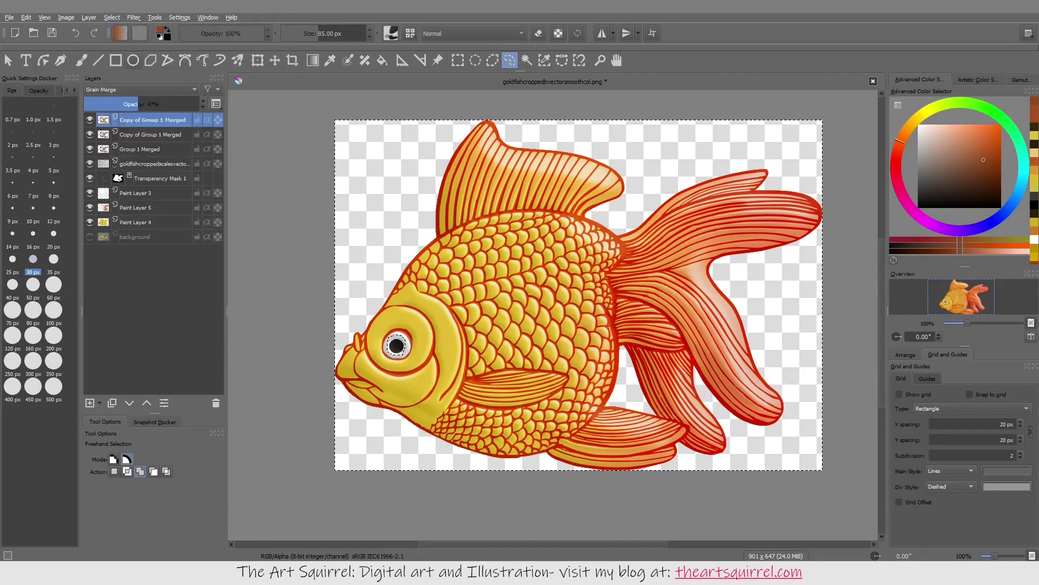
key("Delete")
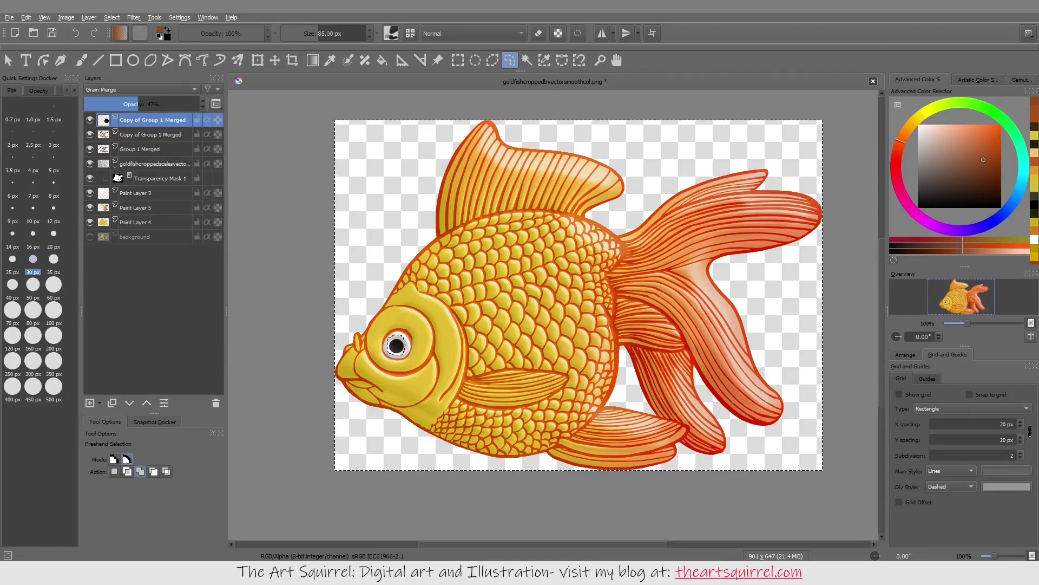
Set the pupil-only layer to Normal blending at 100% opacity and clear the selection
key("alt+s")
key("Escape")
left_click(141, 90)
left_click(103, 29)
key("ctrl+shift+a")
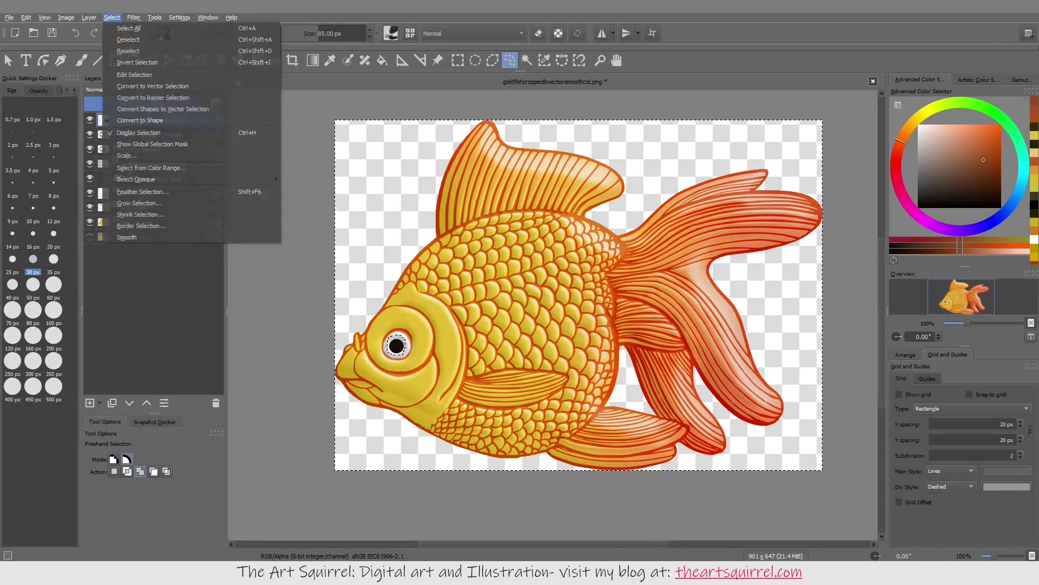
key("alt+s")
key("Escape")
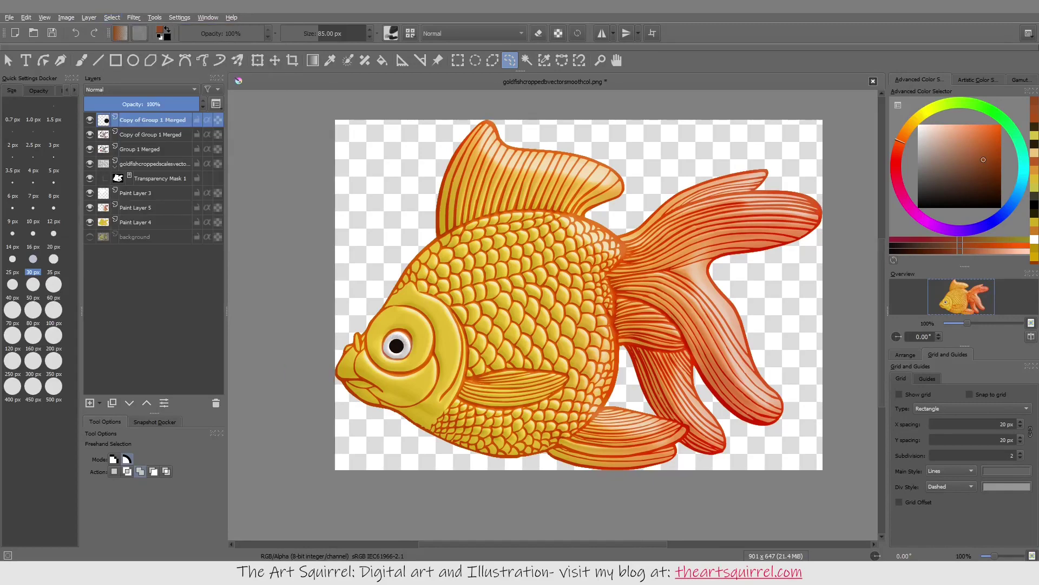
Create a new layer from the visible artwork and gather all the layers beneath it into a hidden group
right_click(141, 119)
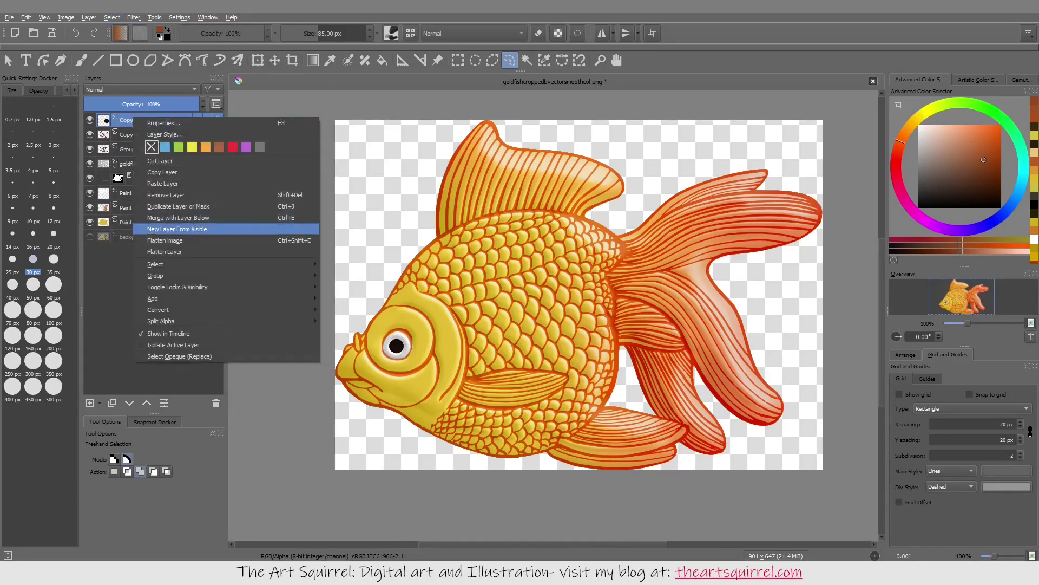
left_click(211, 227)
left_click(152, 134)
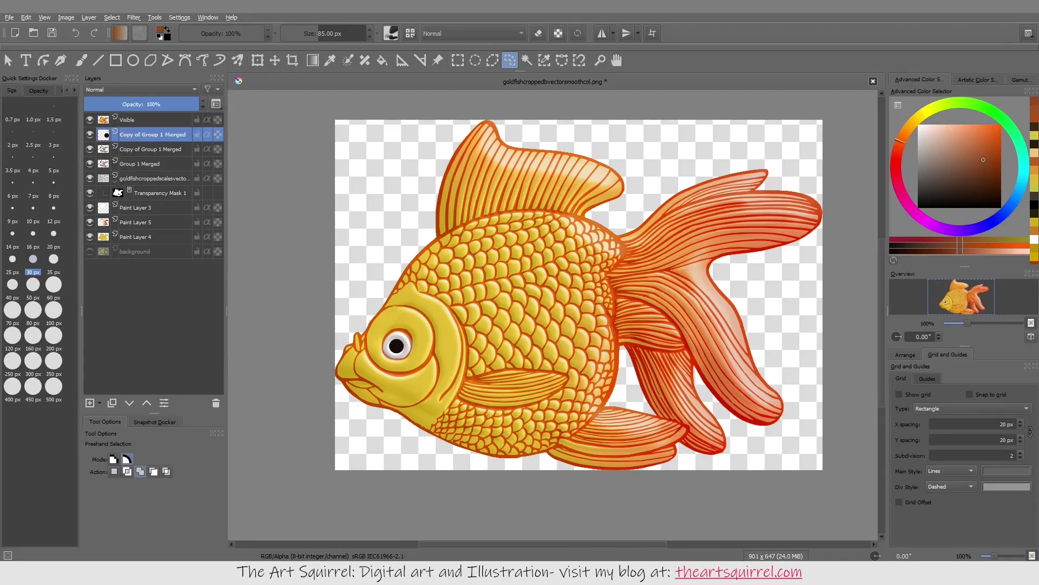
left_click(135, 251, "shift")
right_click(141, 229)
left_click(352, 344)
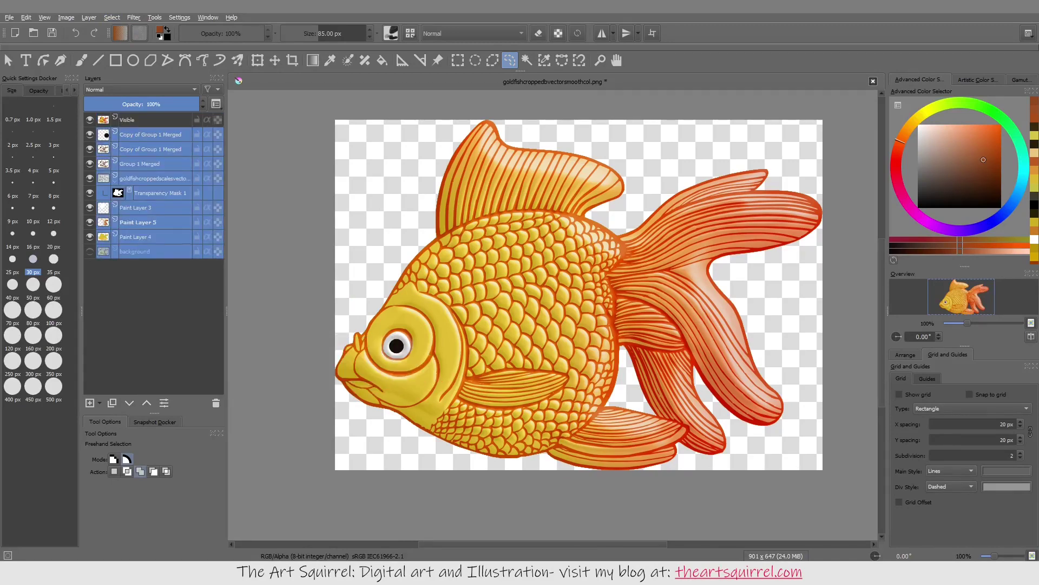
left_click(115, 134)
left_click(90, 134)
left_click(152, 119)
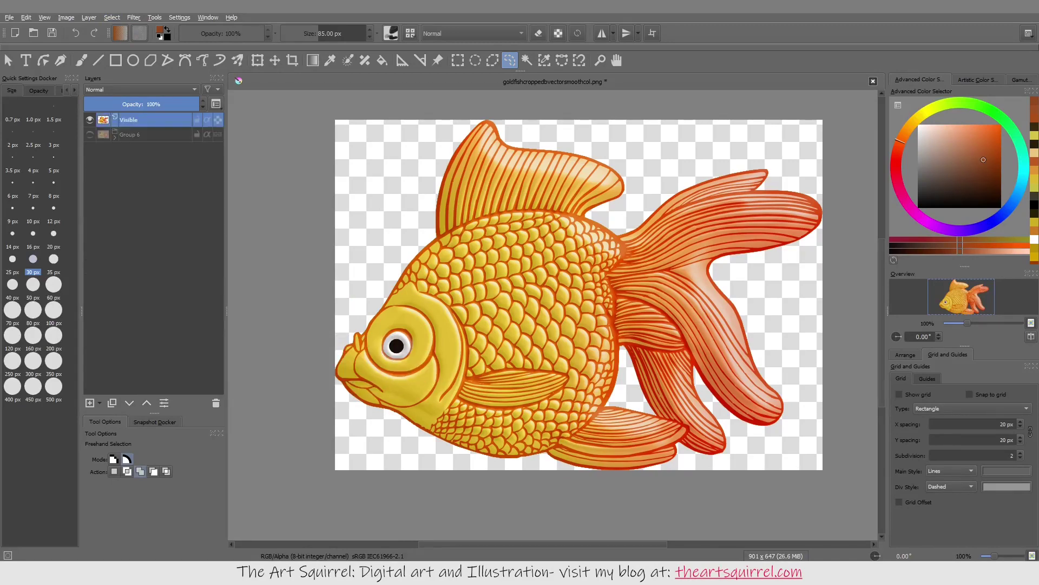
Open the G'MIC Stylize filter for the Visible layer and choose the Christine Garner: Pencil style
left_click(133, 18)
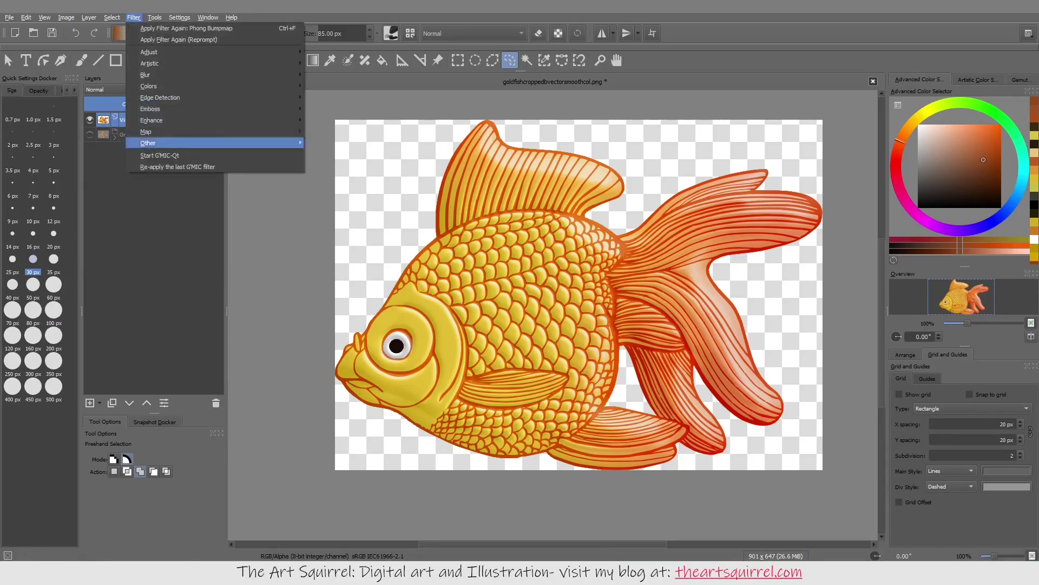
left_click(163, 143)
left_click(457, 264)
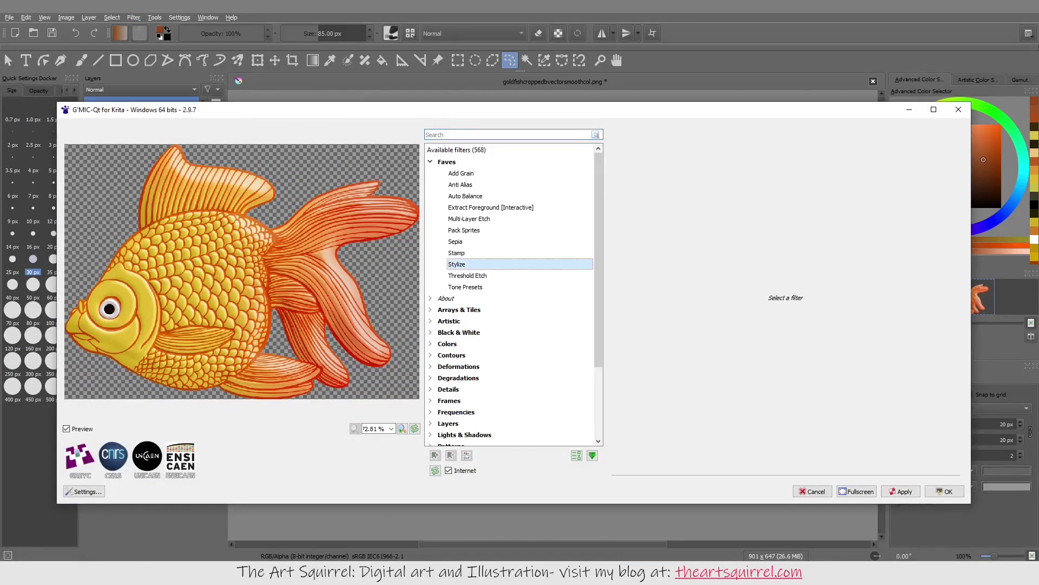
left_click(828, 159)
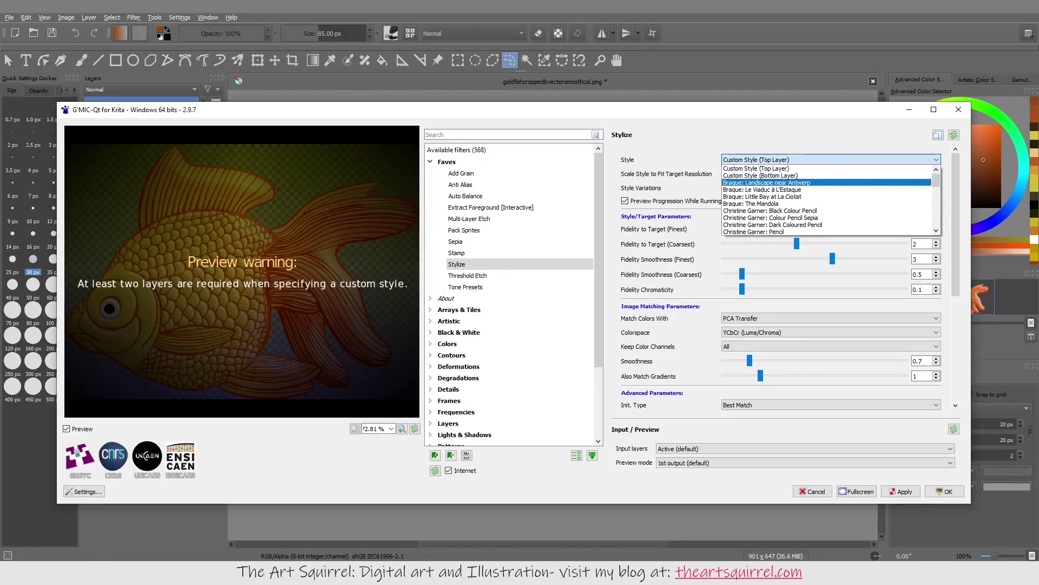
key("Return")
key("alt+Down")
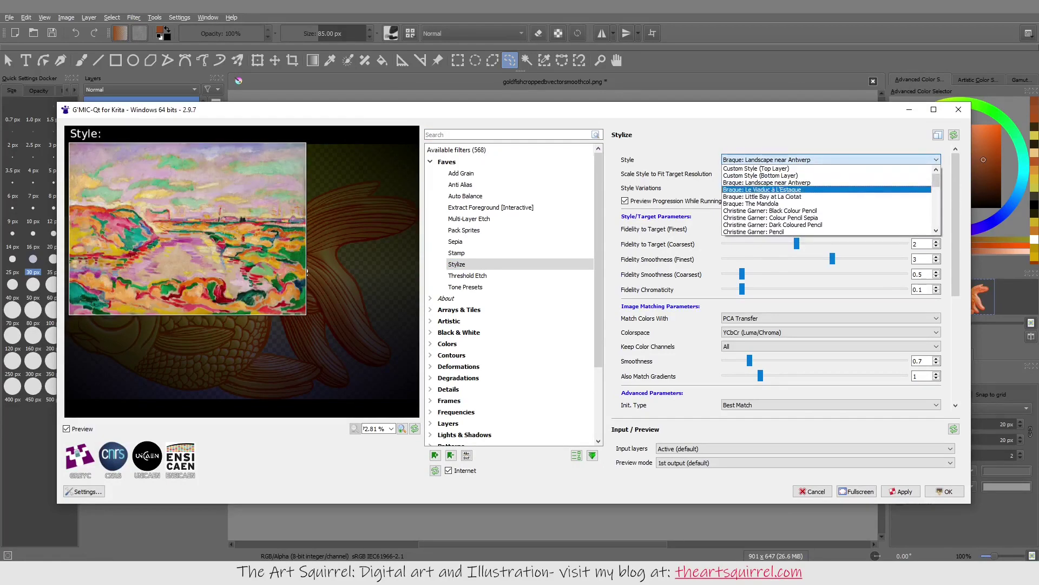
key("Down")
key("Down")
key("Down")
key("Down")
key("Down")
key("Down")
key("Down")
key("Return")
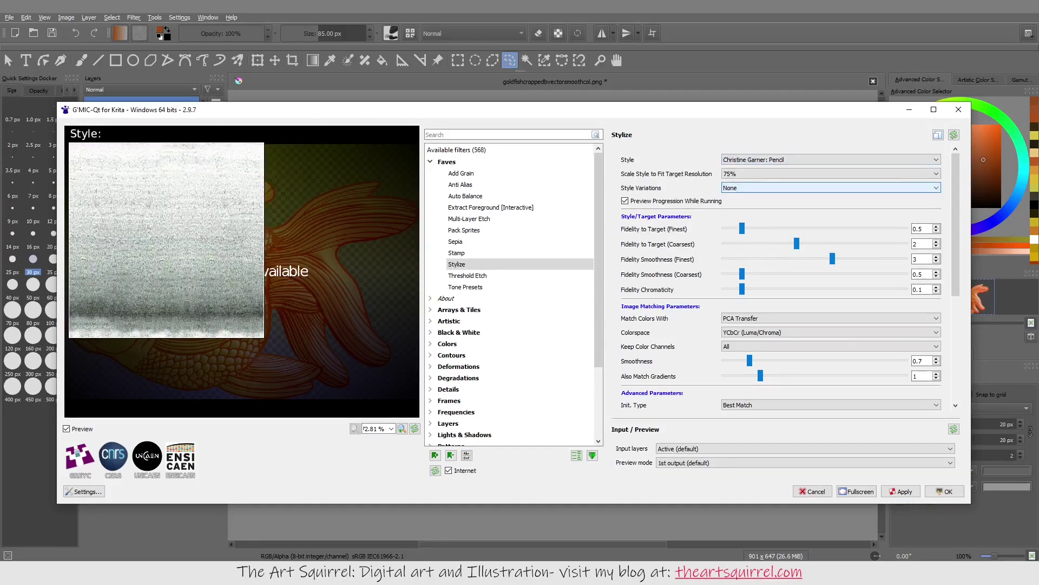
Set both Fidelity Smoothness values, finest and coarsest, to 5 and Fidelity to Target (Finest) to 1
left_click_drag(832, 258, 904, 258)
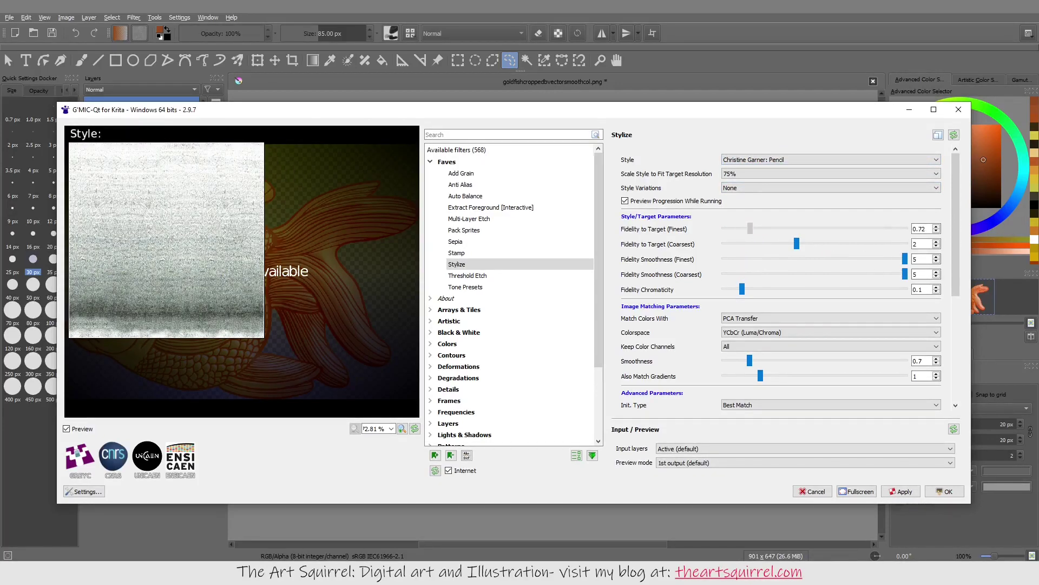
triple_click(922, 228)
type("1")
Set Style Variations to All XY-Flips and apply the Stylize filter to the Visible layer
key("shift+Tab")
key("shift+Tab")
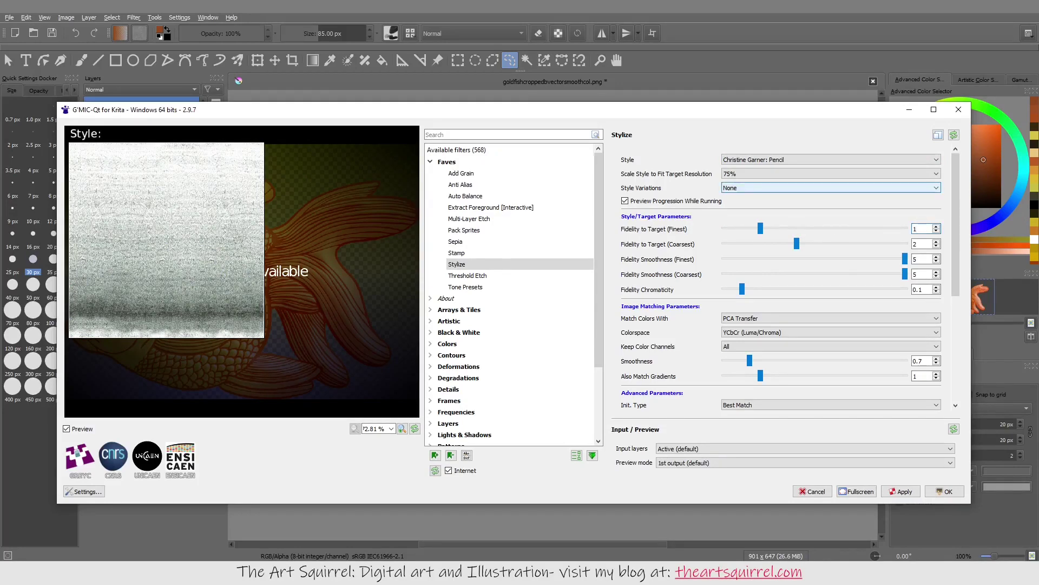
key("alt+Down")
key("Down")
key("Return")
key("shift+Tab")
key("shift+Tab")
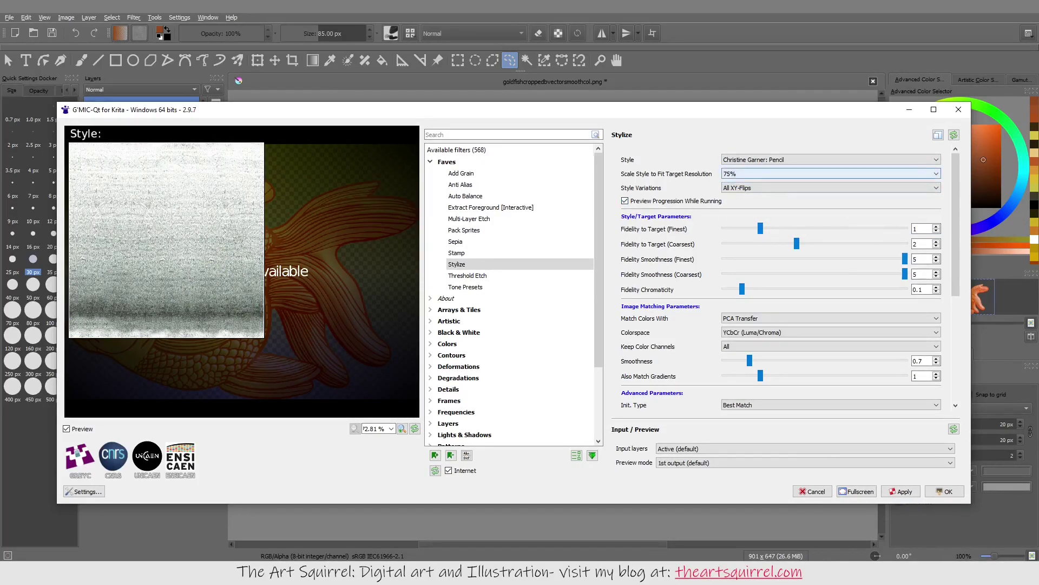
key("Return")
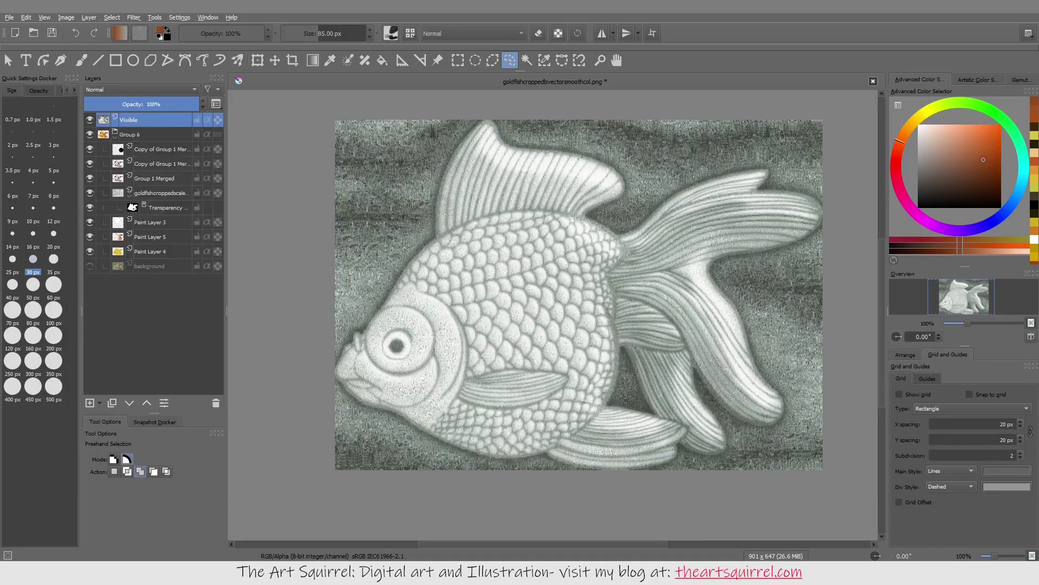
Select the fish silhouette from Paint Layer 4 and add it as a transparency mask on the Visible layer
left_click(118, 251, "ctrl")
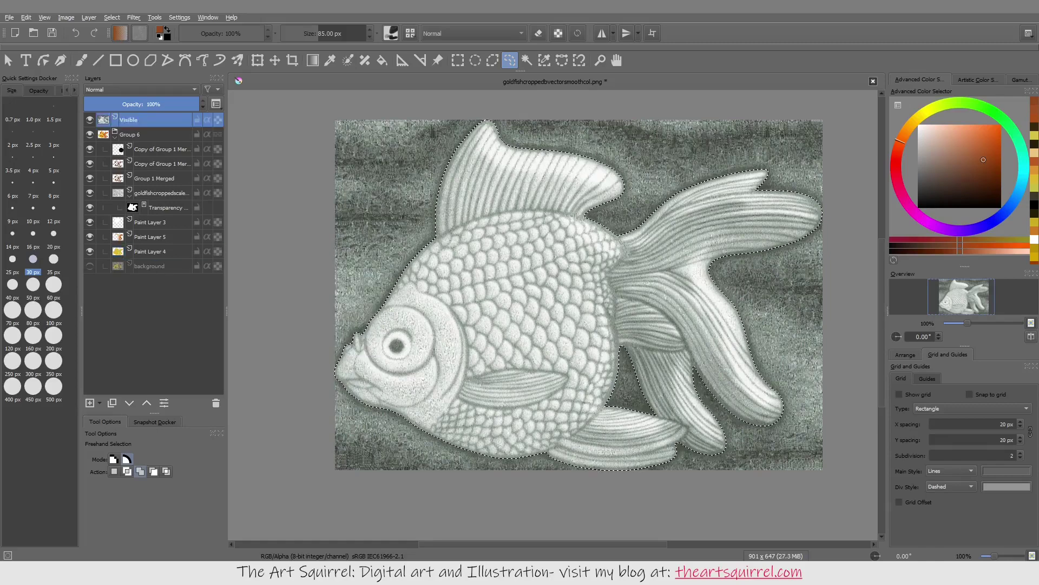
left_click(100, 403)
left_click(123, 497)
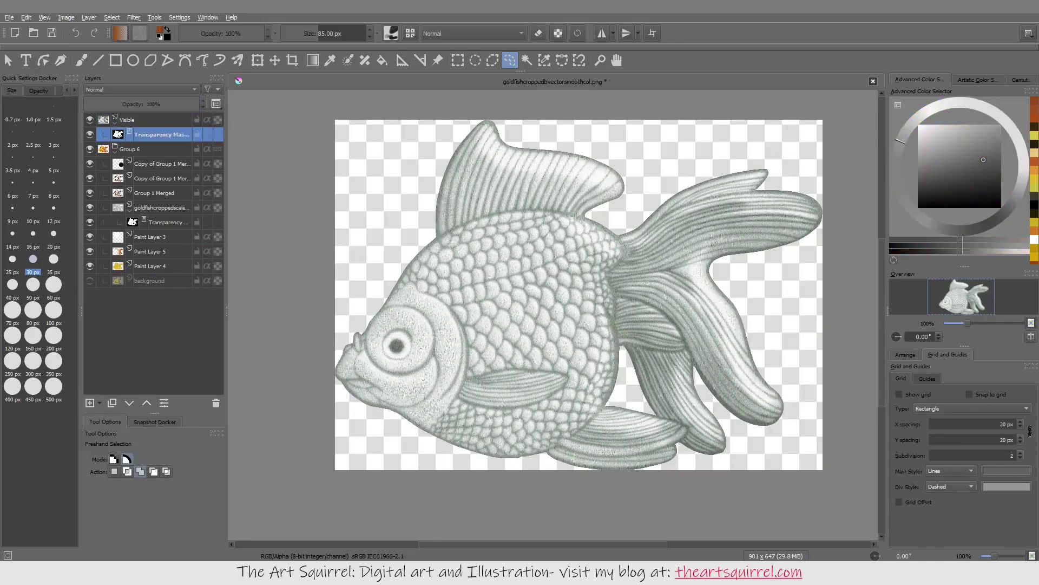